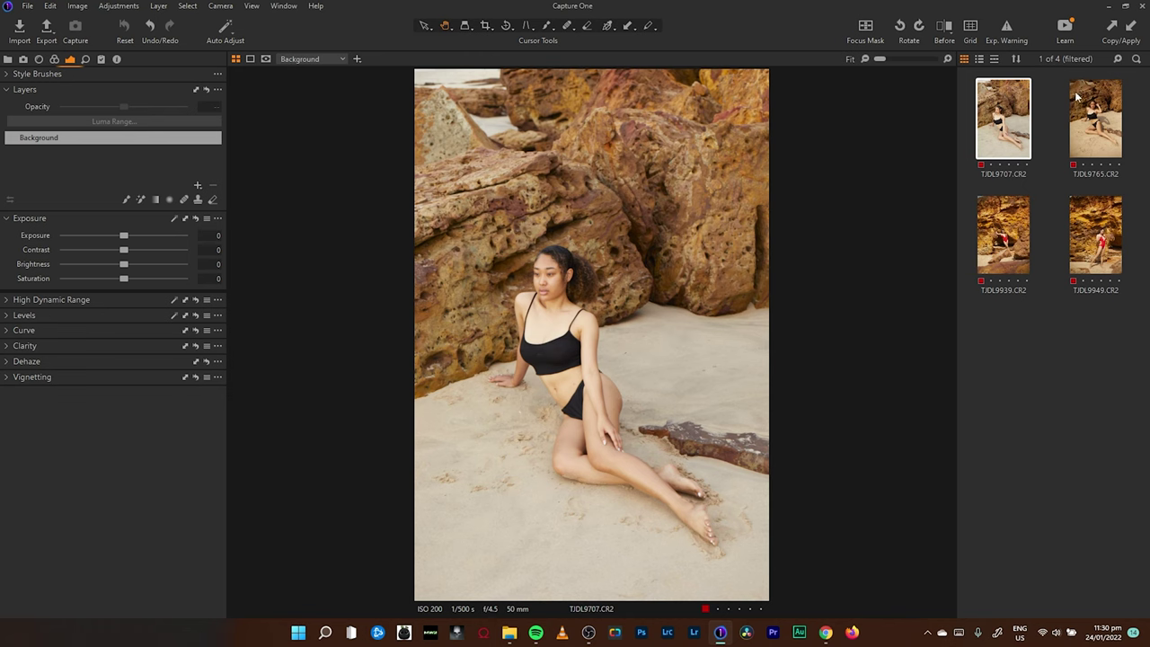
Flip through the TJDL9765, TJDL9939 and TJDL9949 portraits, ending back on TJDL9707
click(1086, 125)
click(999, 241)
click(1085, 239)
click(1024, 137)
click(1092, 131)
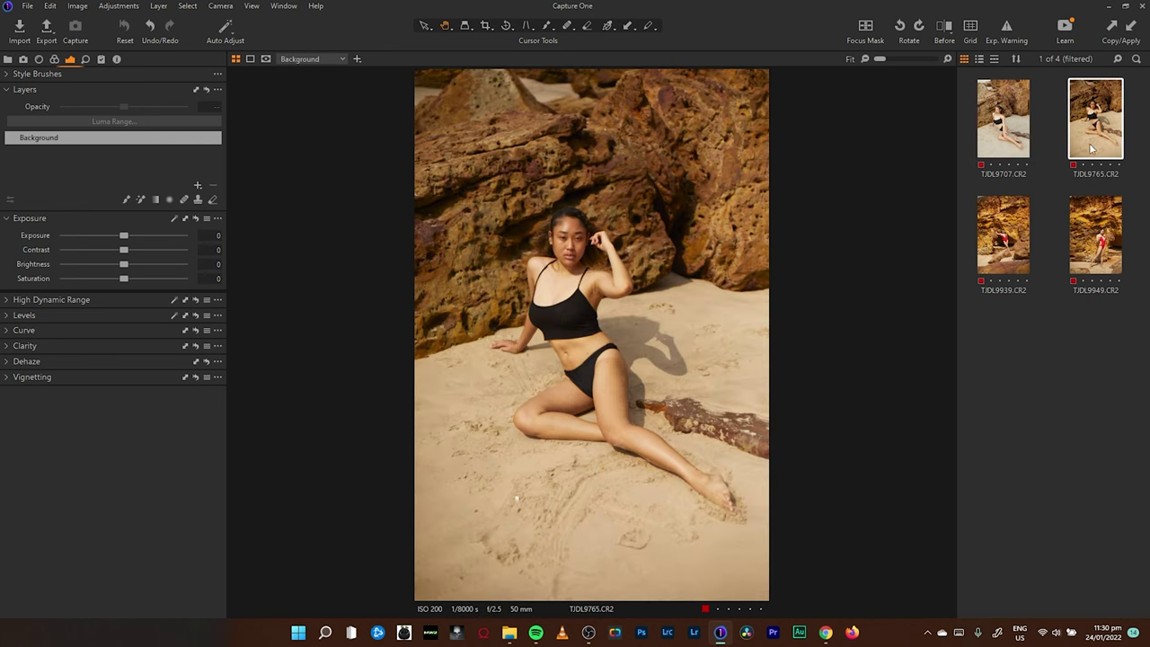
click(999, 256)
click(1087, 244)
click(1014, 242)
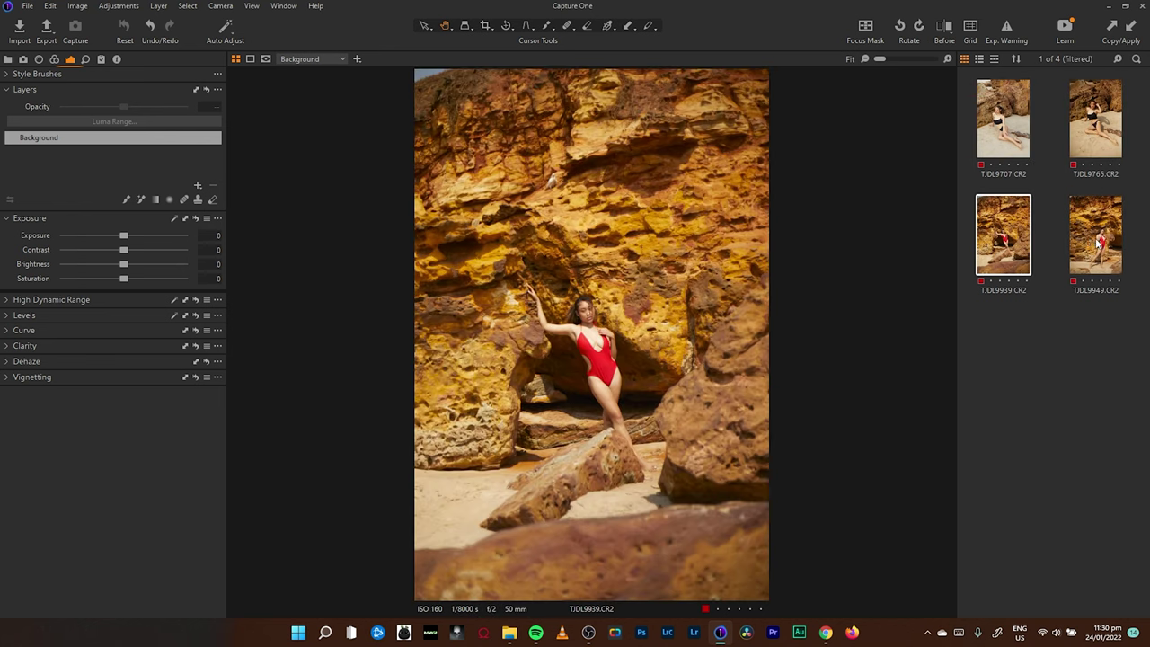
click(1013, 144)
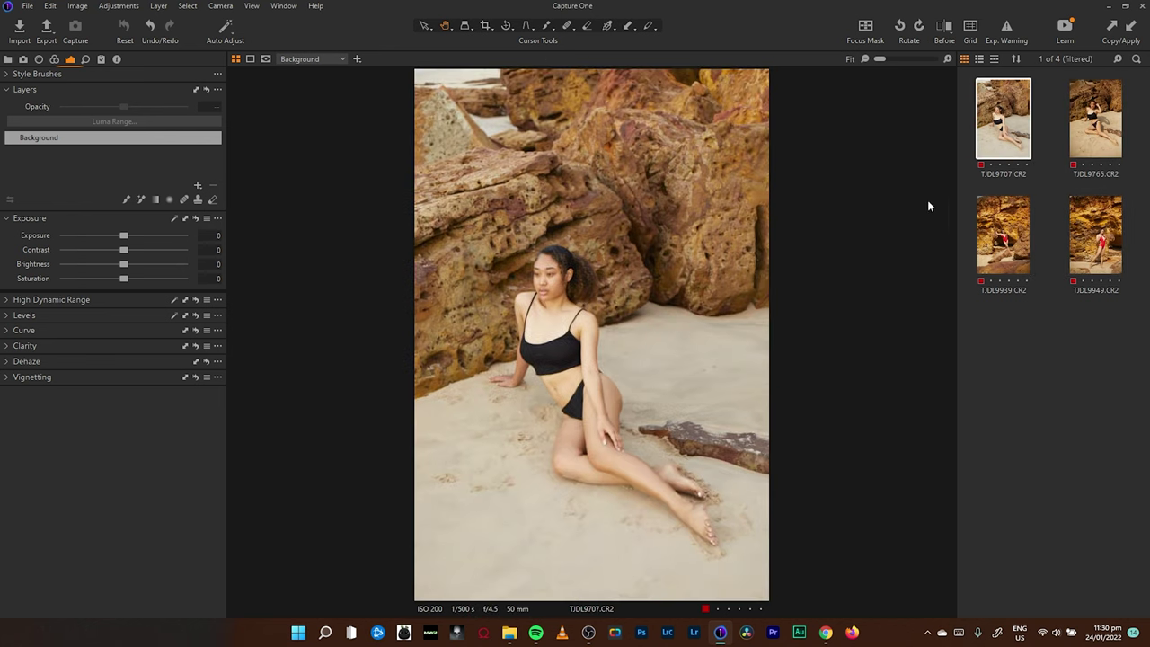
Show the Color tools with the Histogram expanded
click(54, 60)
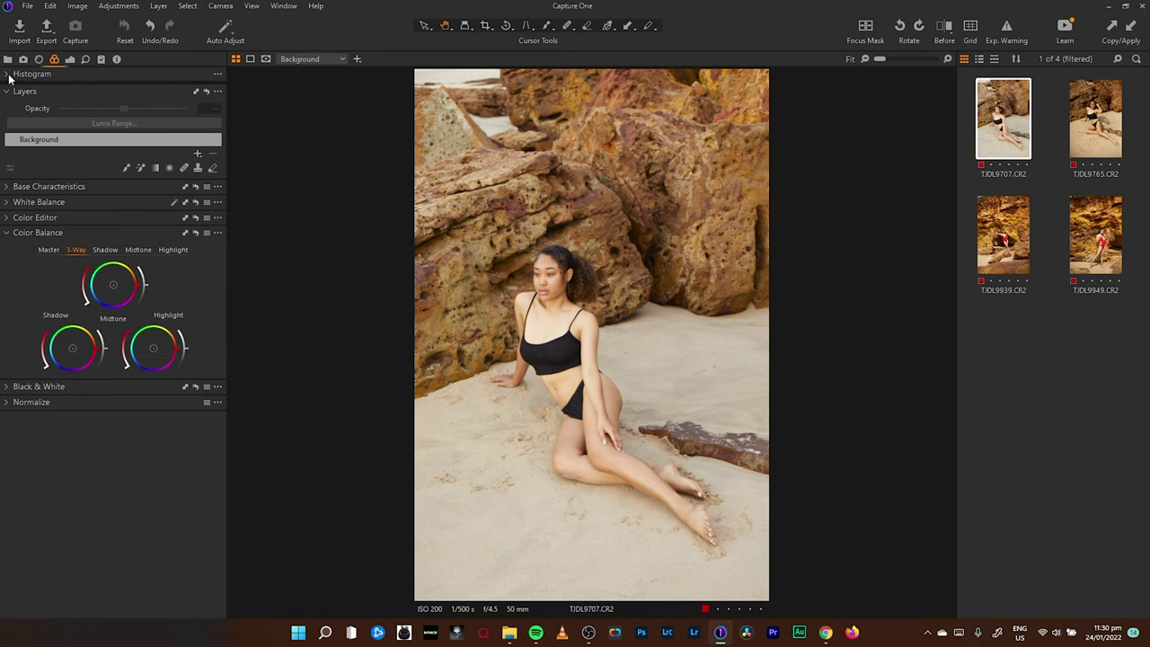
click(9, 77)
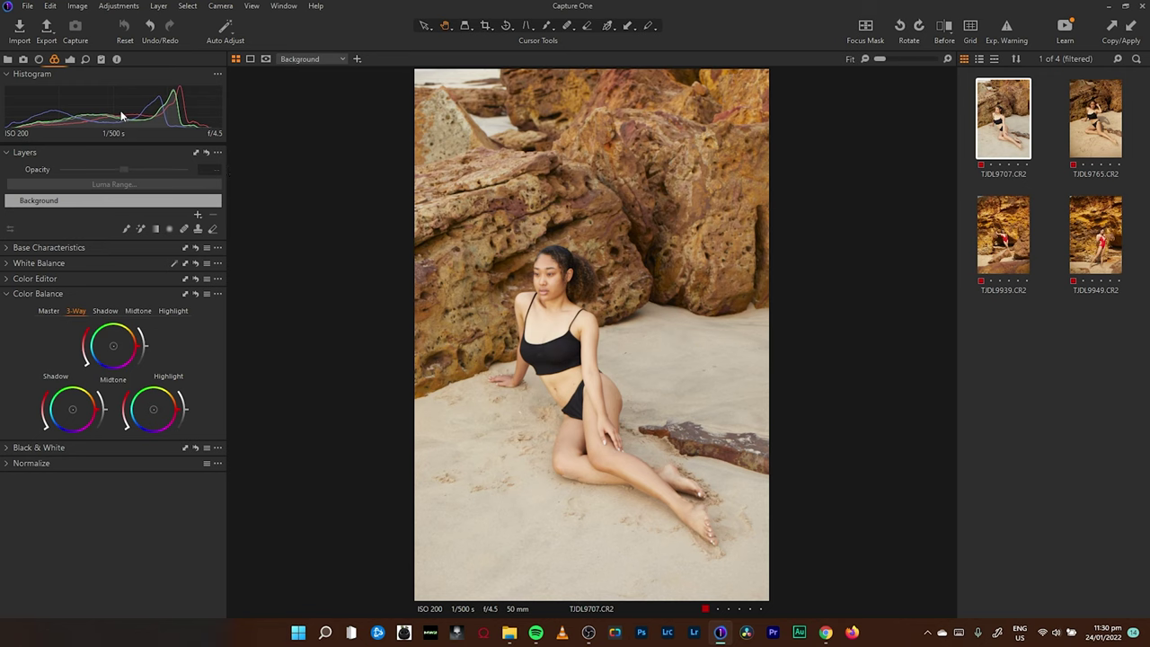
click(85, 59)
click(70, 60)
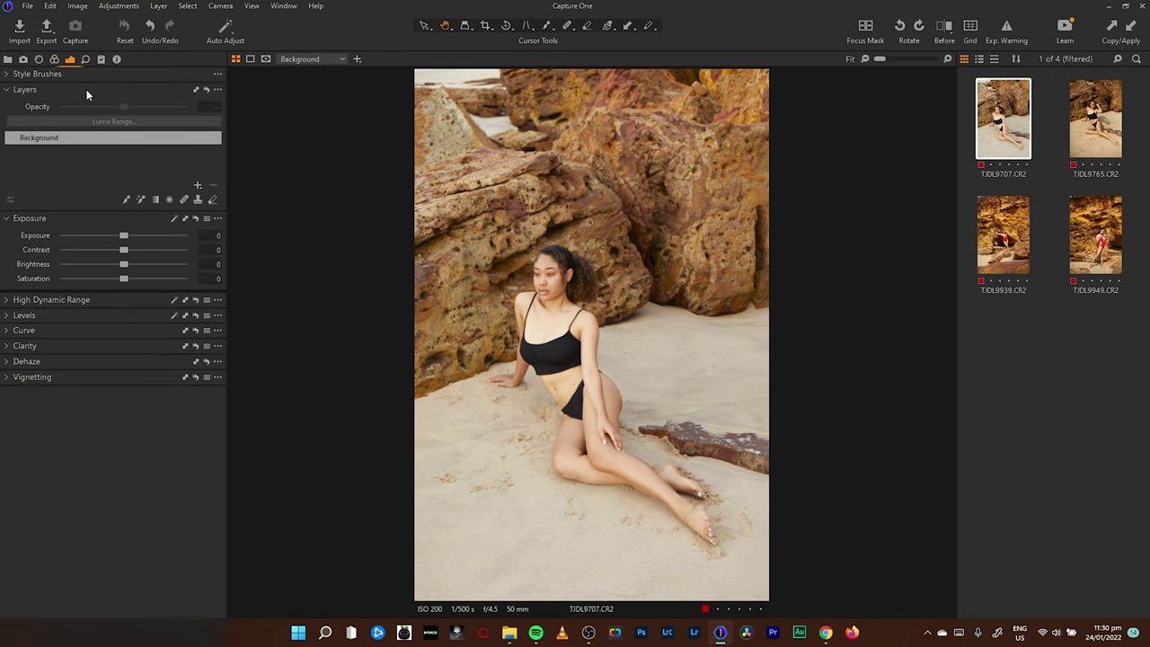
click(54, 59)
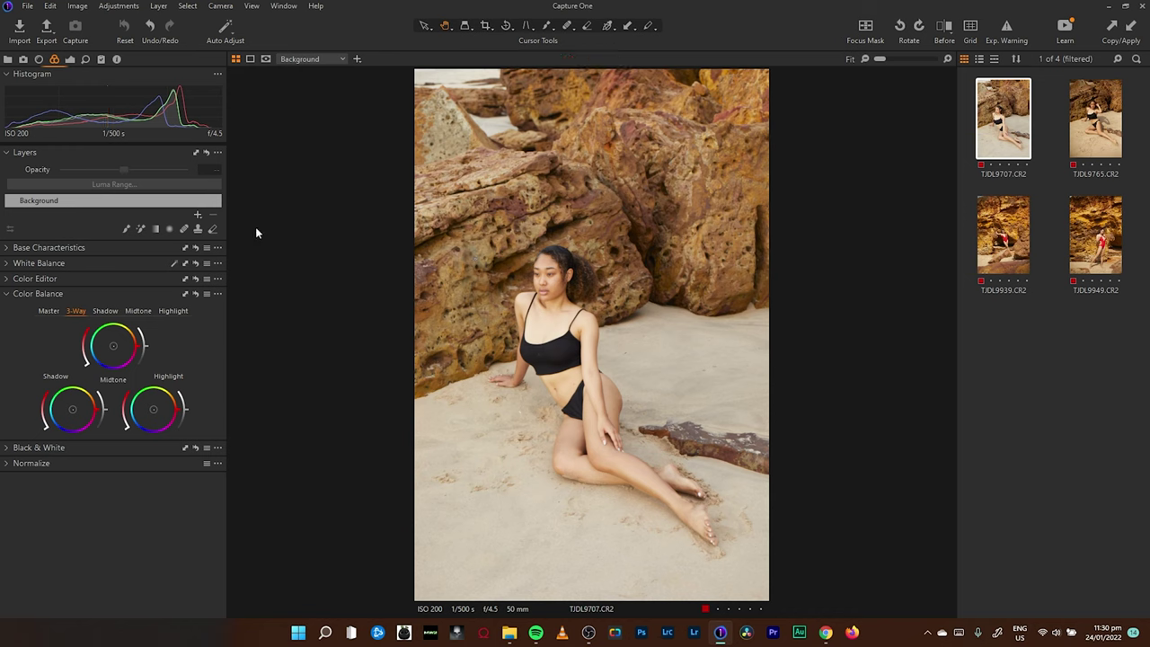
In the Exposure tools, set exposure to -0.4, contrast to 4 and brightness to -2
click(71, 59)
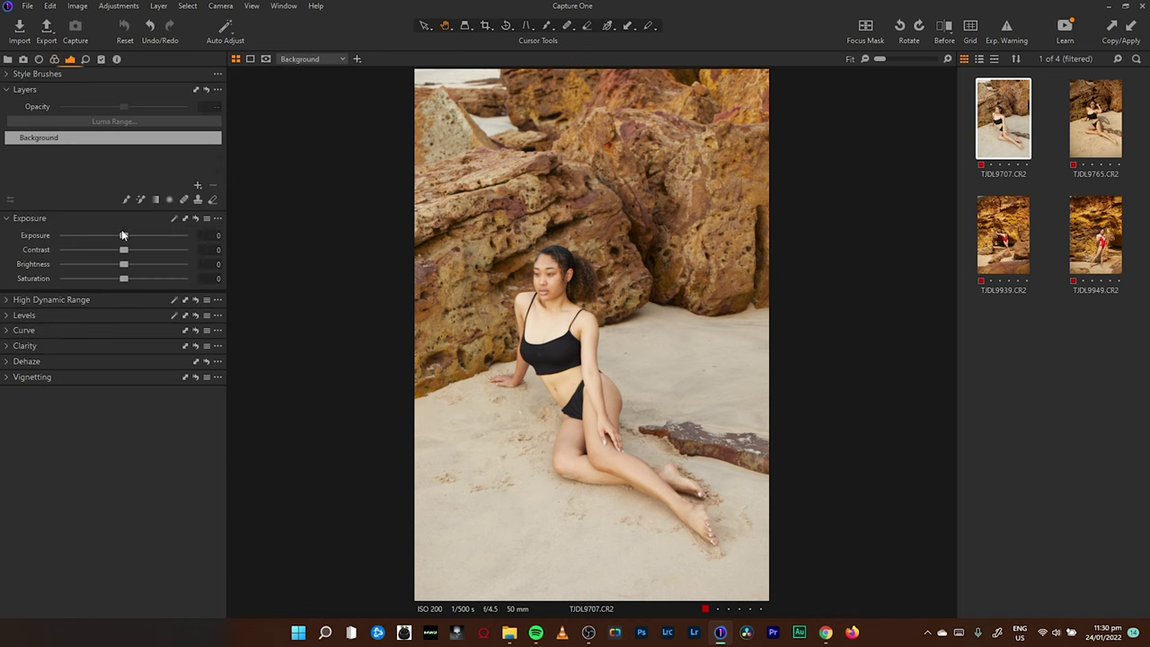
drag(123, 235, 118, 236)
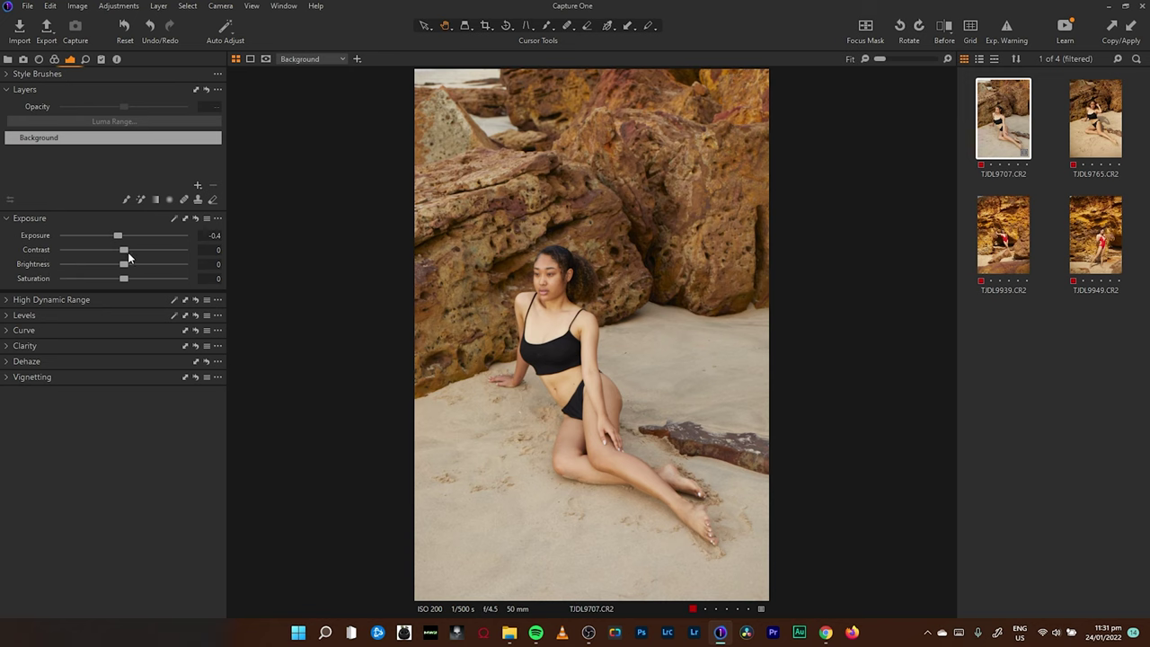
drag(128, 251, 122, 265)
Set High Dynamic Range highlights to -17 and shadows to 6, undoing the extreme tests
click(23, 304)
drag(126, 335, 90, 327)
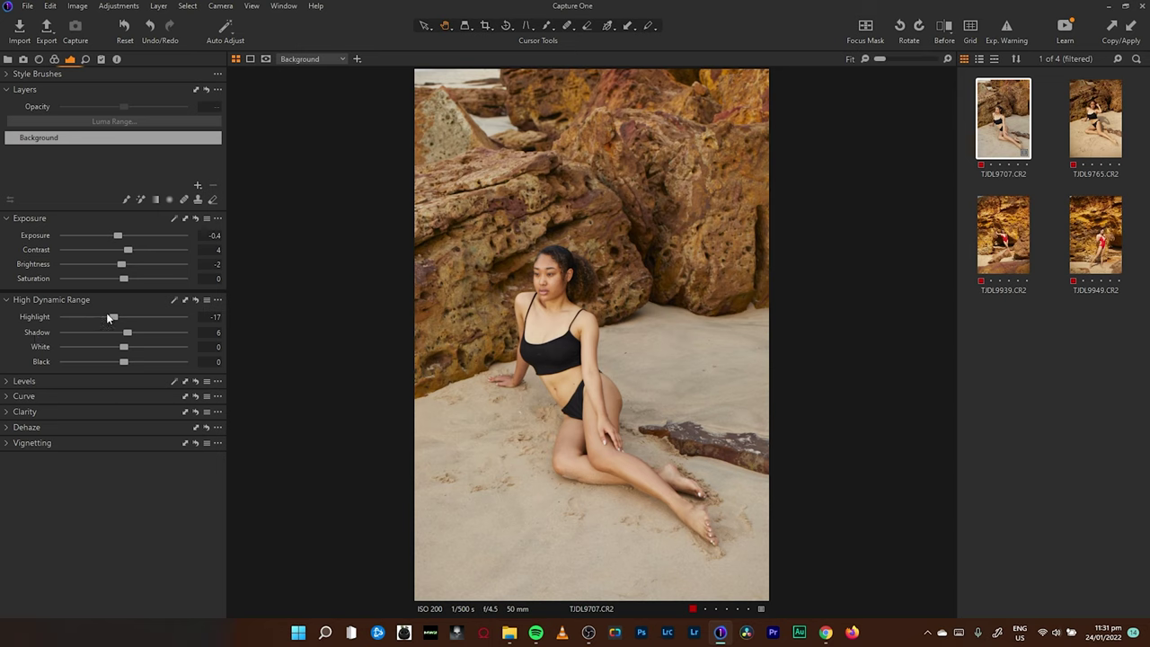
drag(135, 317, 54, 319)
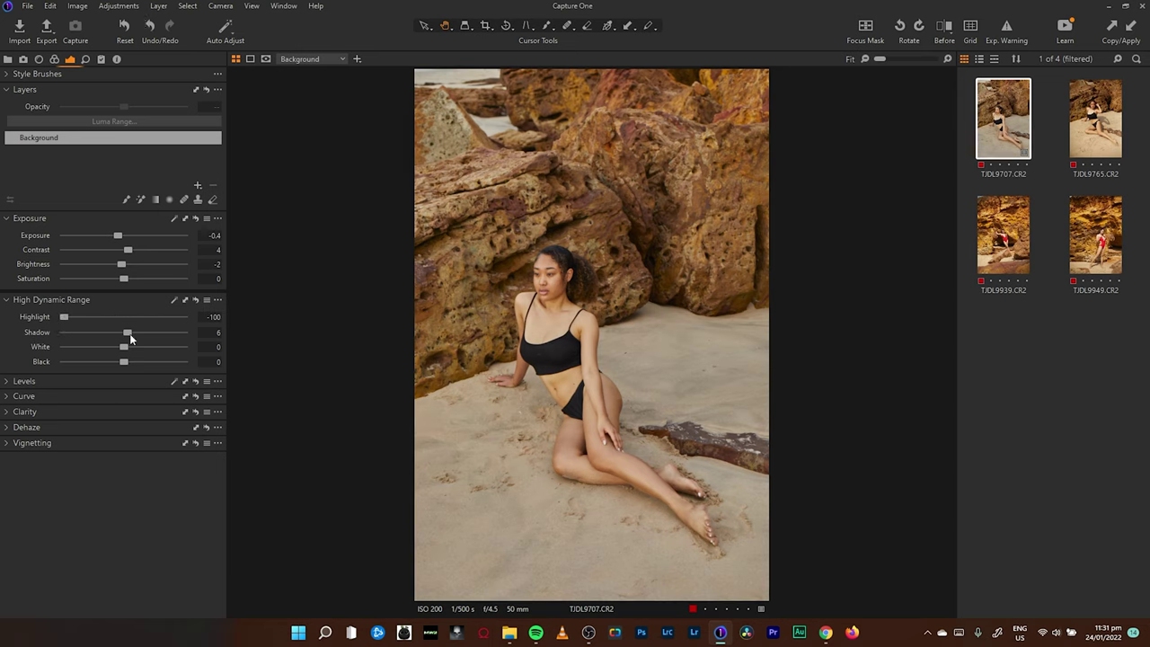
drag(131, 331, 180, 332)
double_click(178, 332)
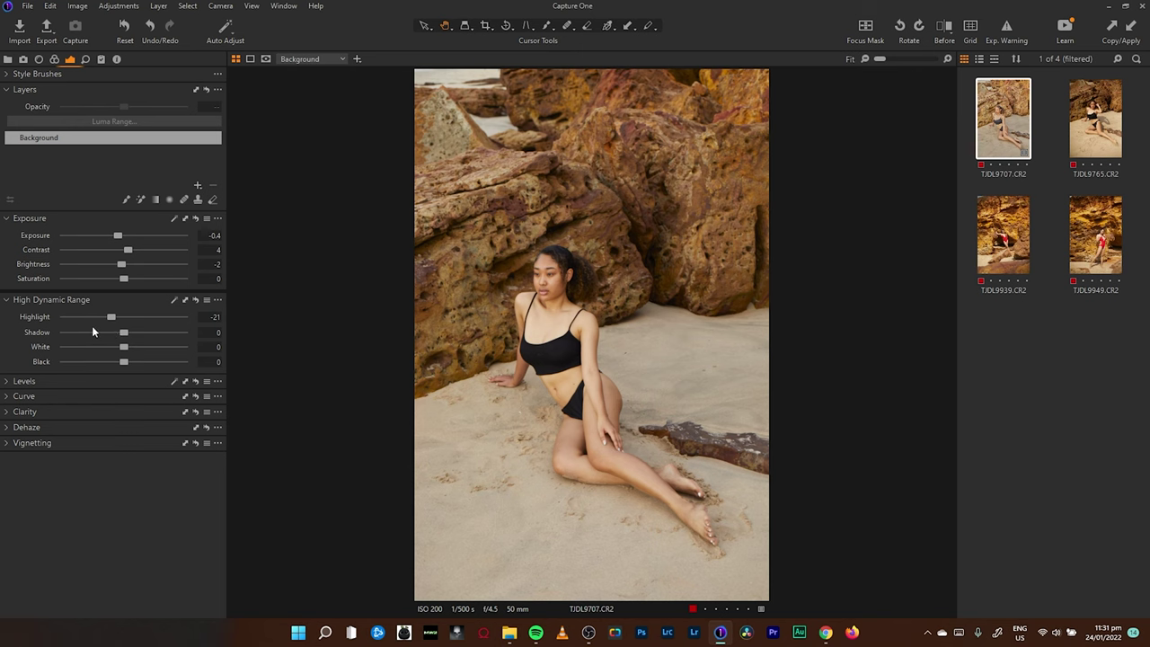
key(ctrl+z)
key(ctrl+z)
key(ctrl+z)
Set the Levels white point to 223 and black point to 2, then show the Color tools
click(10, 383)
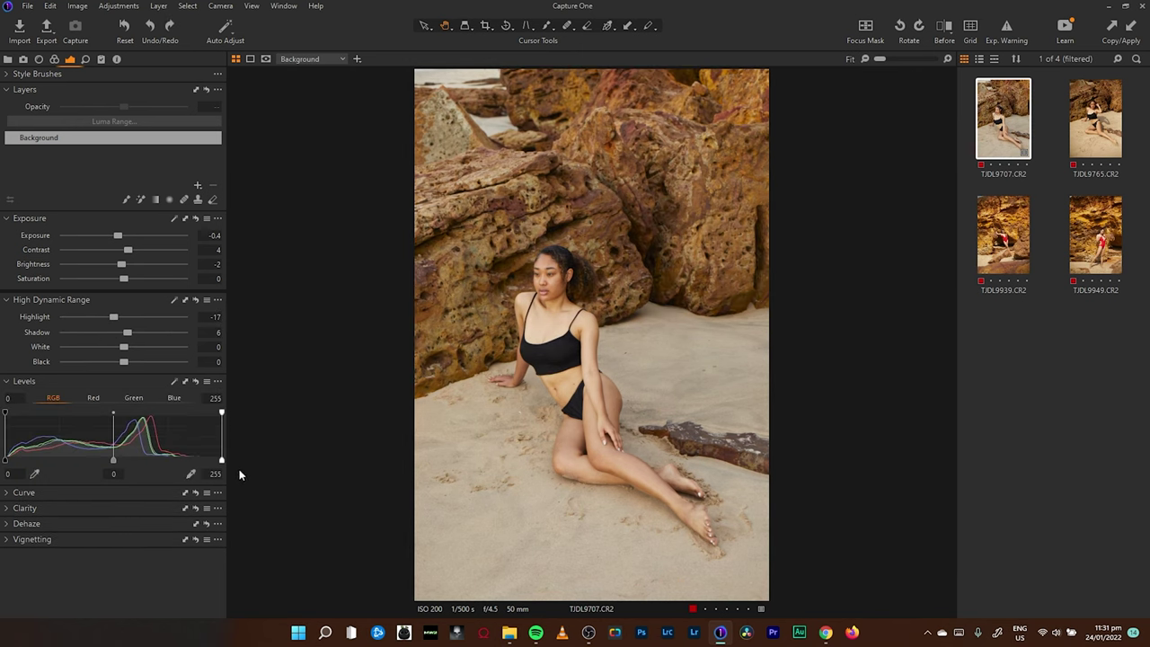
drag(221, 461, 192, 459)
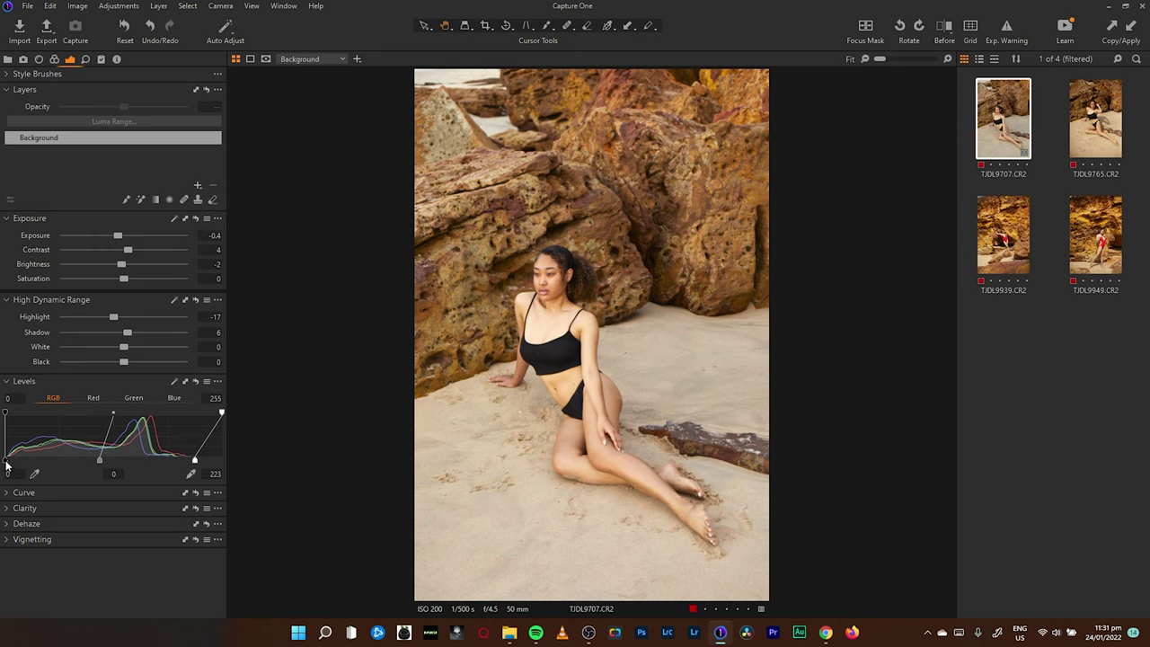
drag(7, 463, 9, 464)
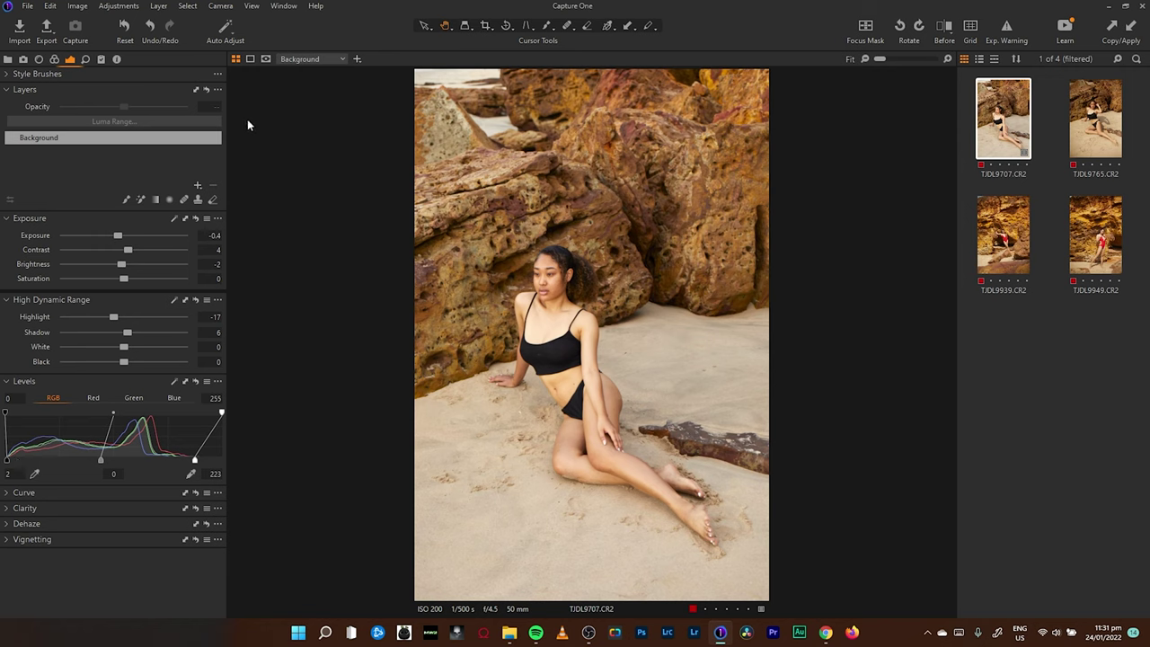
click(53, 59)
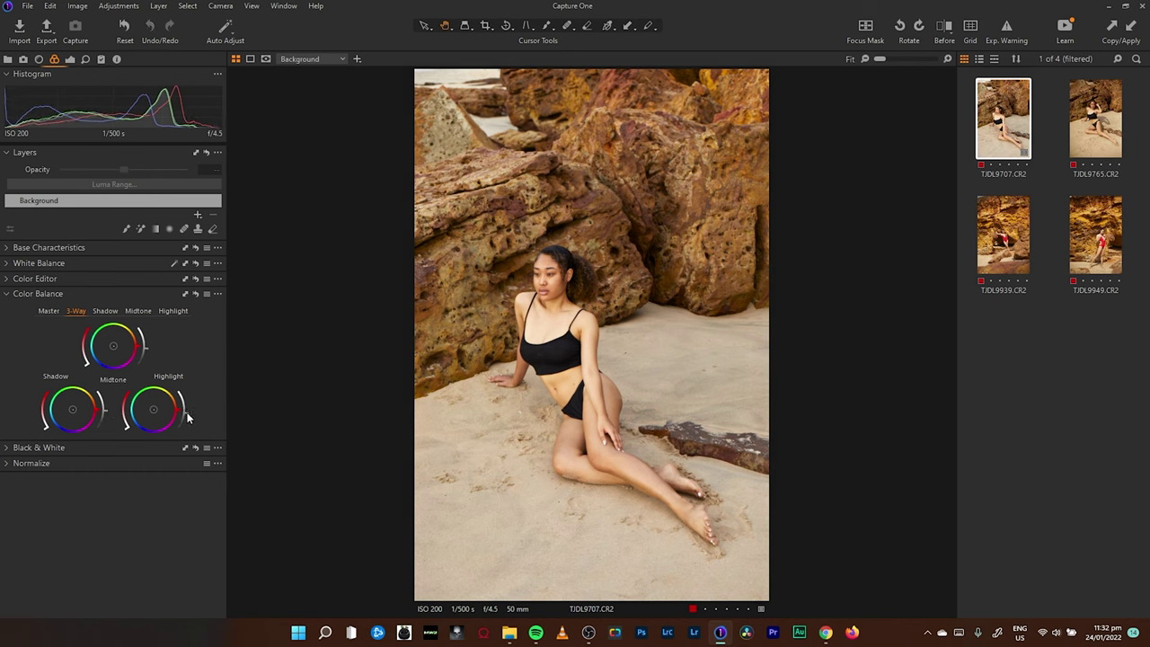
Set saturation -5, highlights -18, shadows 10 and whites -9
click(70, 59)
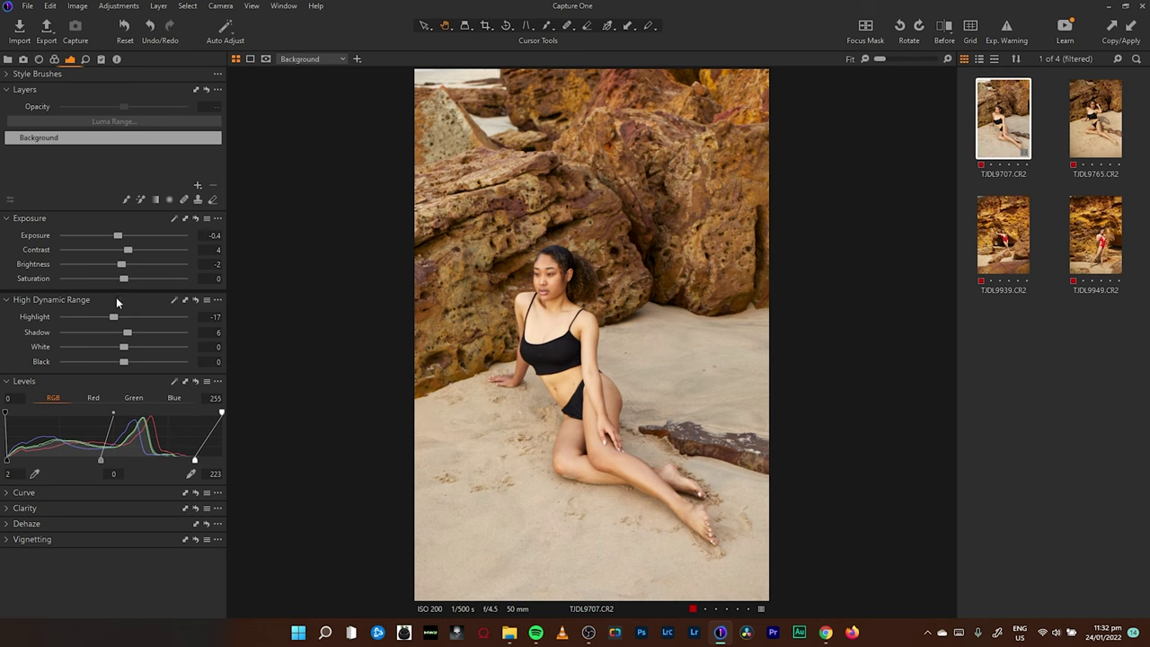
drag(125, 282, 122, 282)
drag(112, 316, 118, 350)
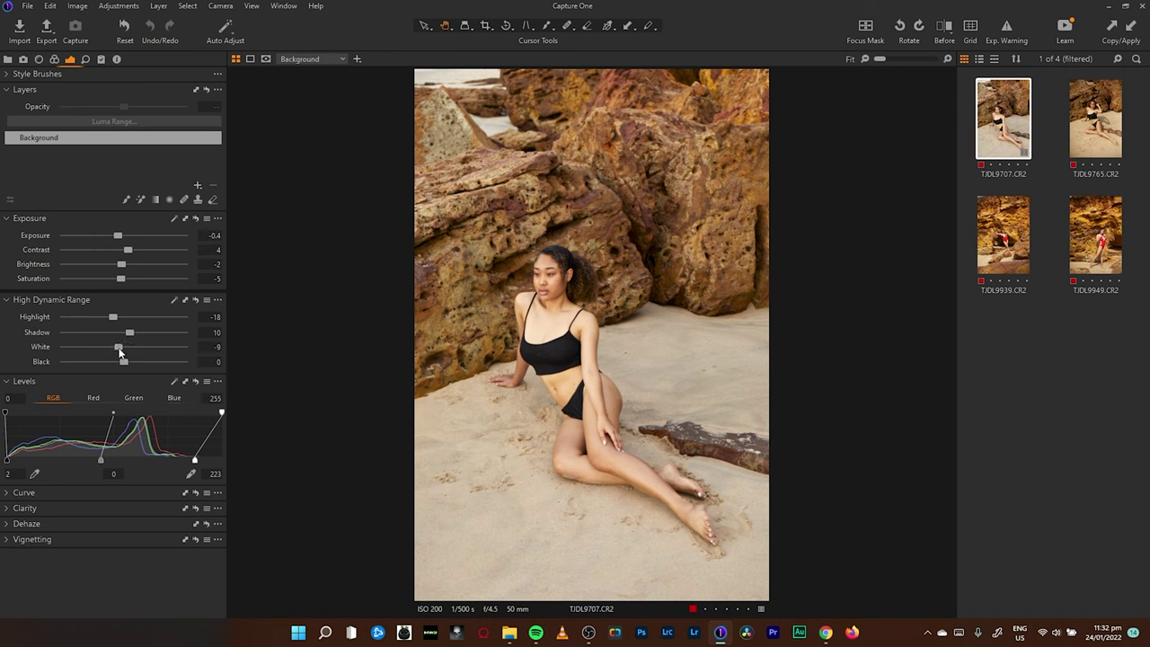
Compare the edit against the original with Before/After, then return to the Color tools
click(945, 28)
click(945, 30)
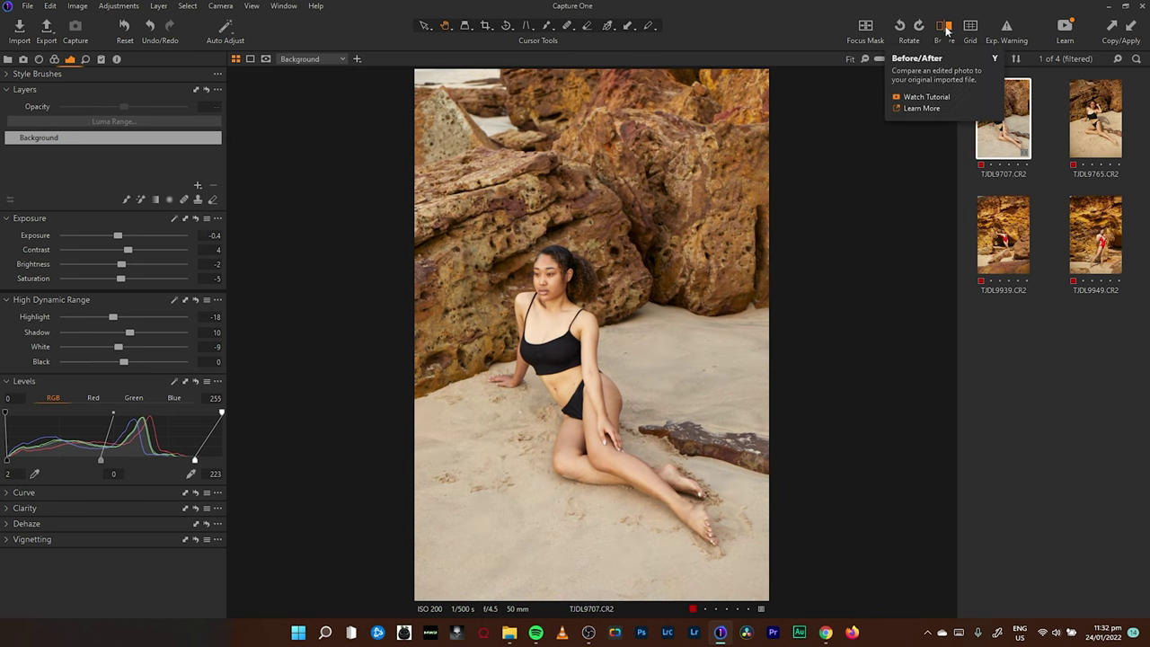
click(943, 30)
click(942, 32)
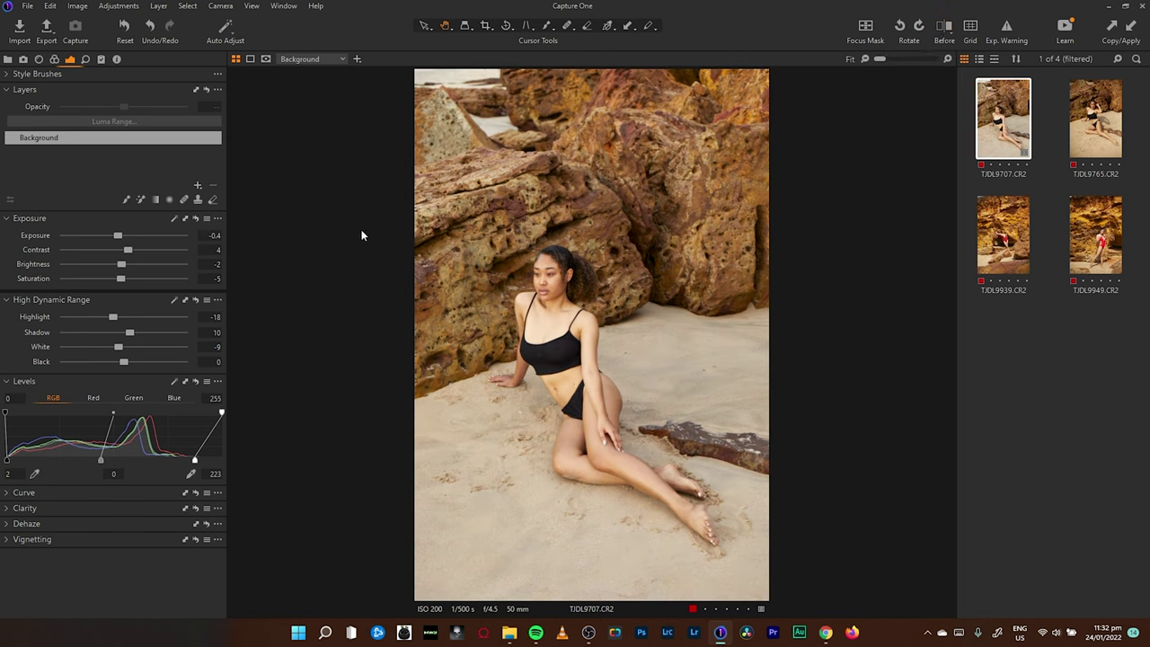
click(54, 58)
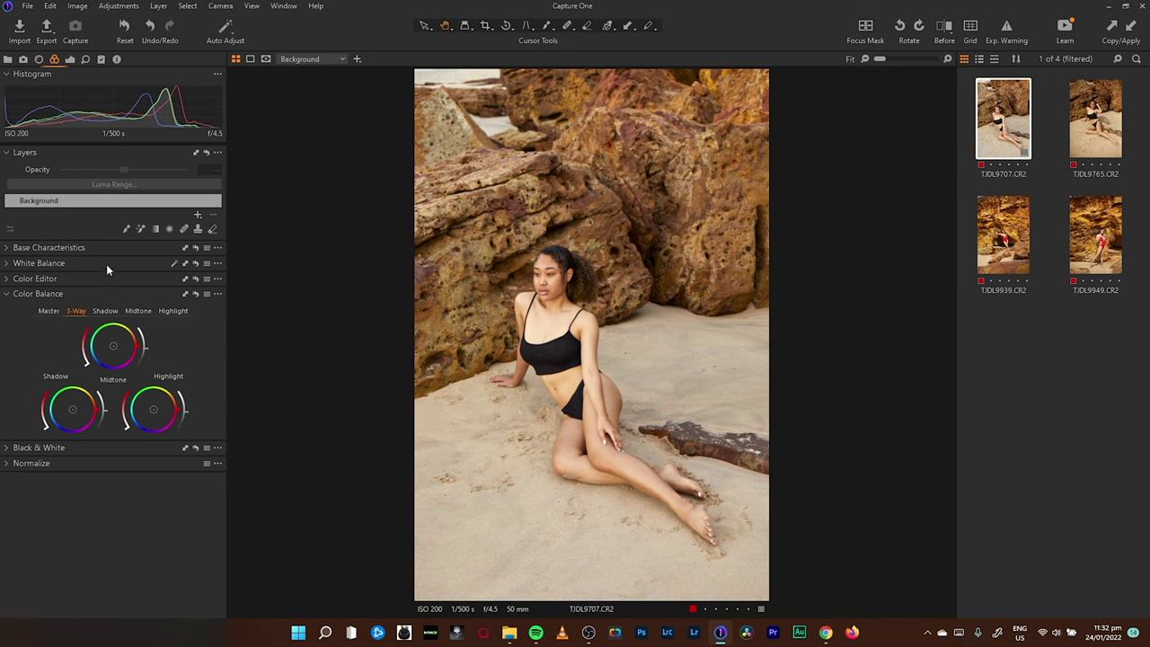
Pick the model's facial skin in Color Editor Skin Tone and set saturation 3.5, hue 0.4
click(7, 294)
click(7, 282)
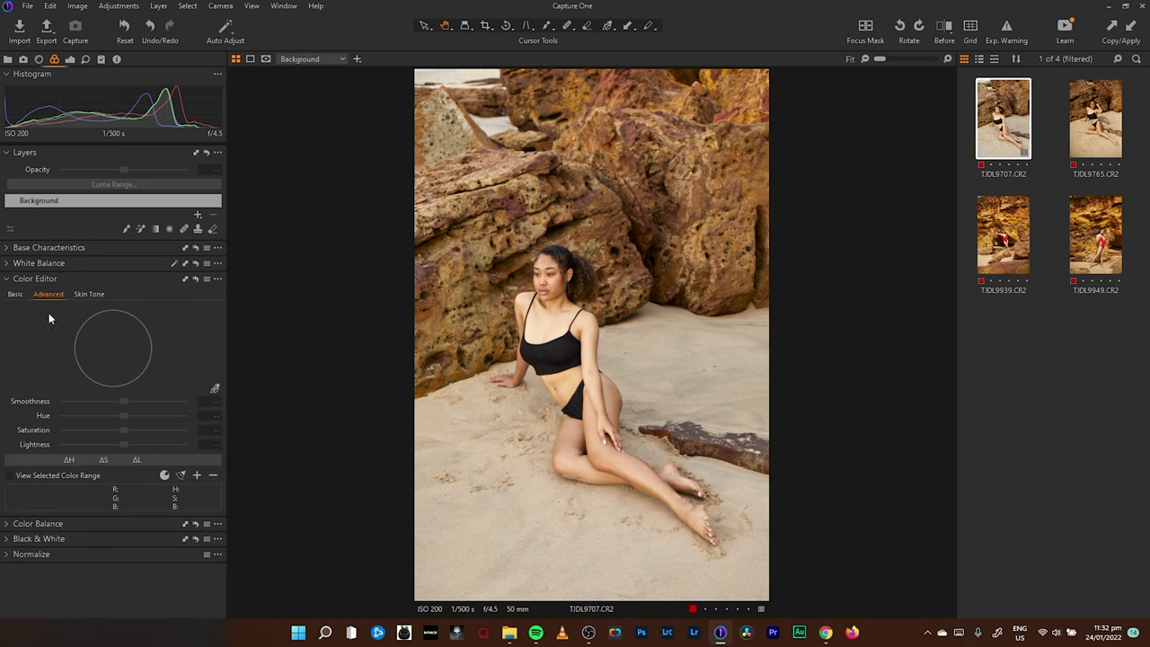
click(96, 293)
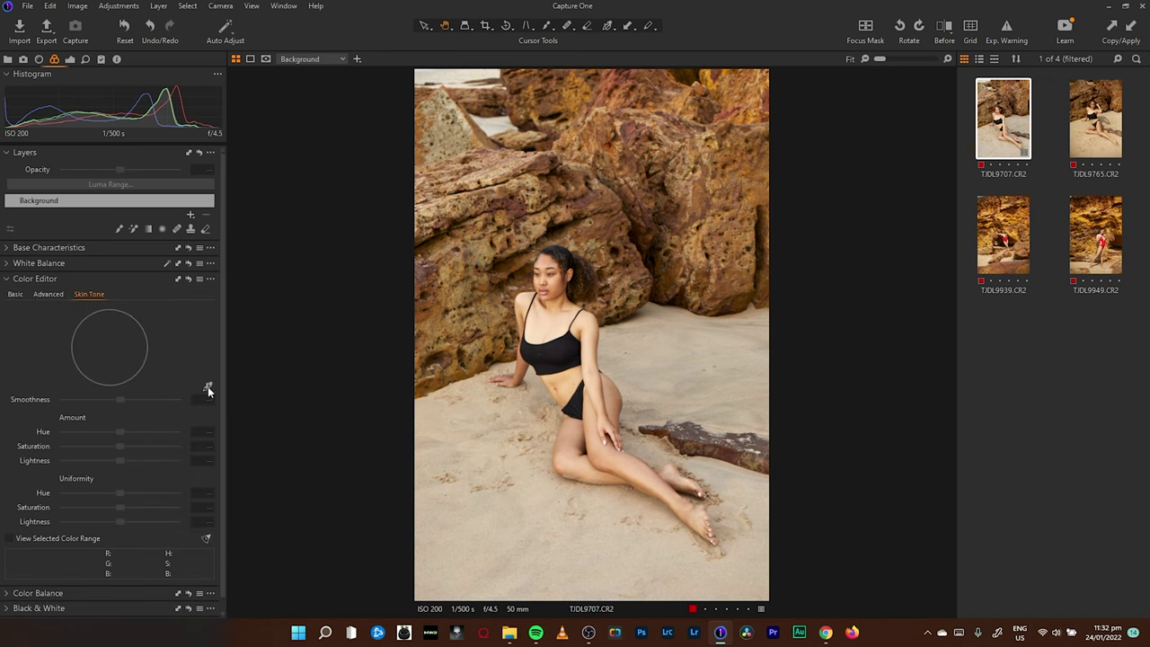
click(208, 386)
click(561, 292)
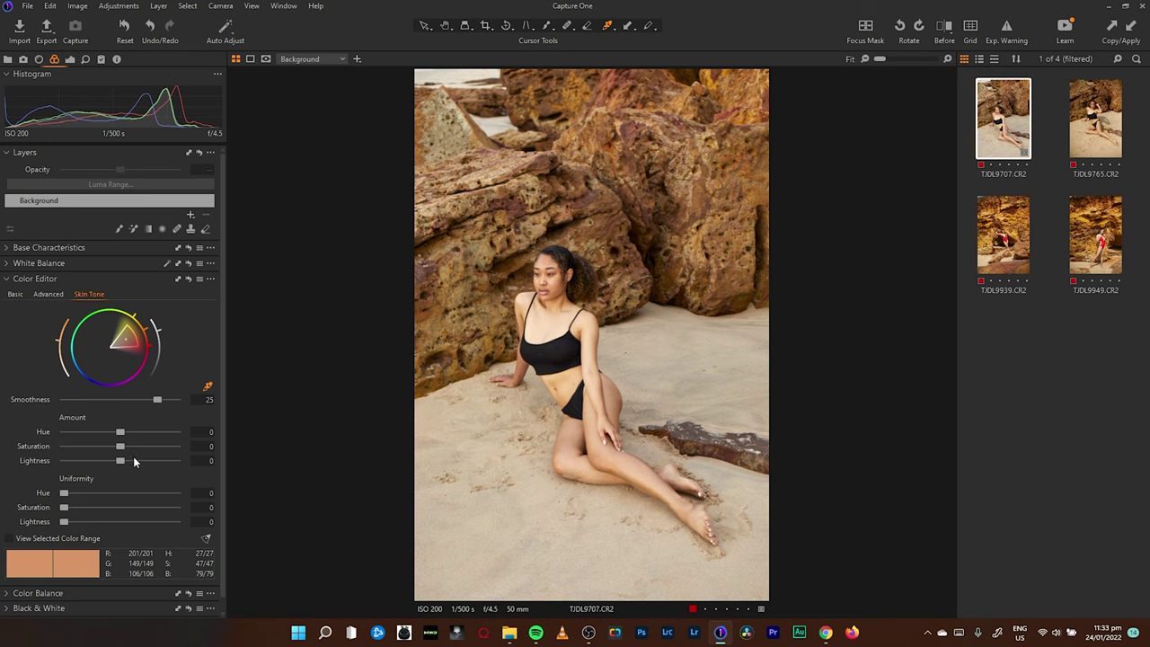
drag(122, 442, 130, 448)
drag(123, 432, 124, 432)
click(16, 295)
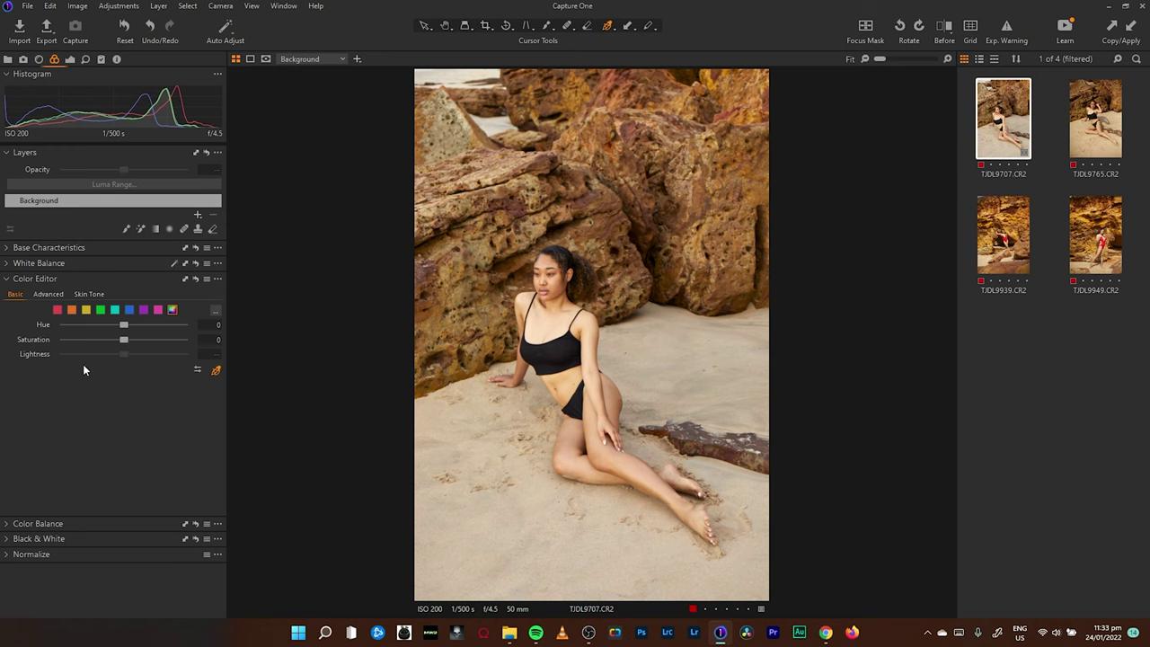
Desaturate the blue, purple, magenta, cyan, green and yellow colour ranges
click(130, 310)
drag(129, 341, 80, 340)
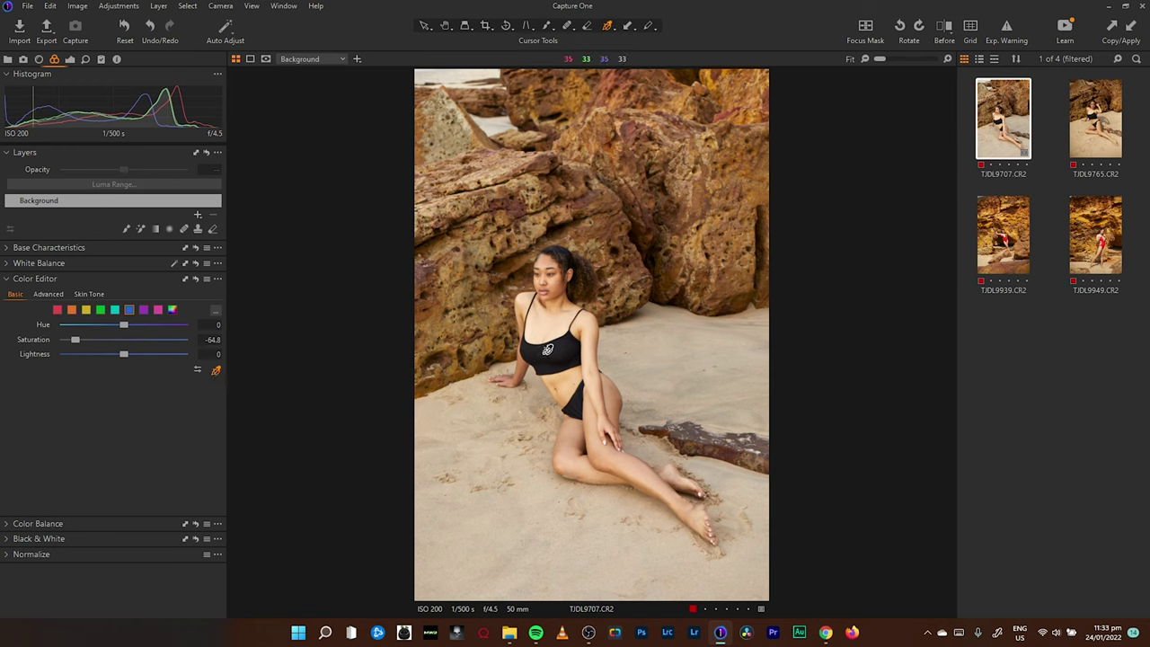
click(568, 349)
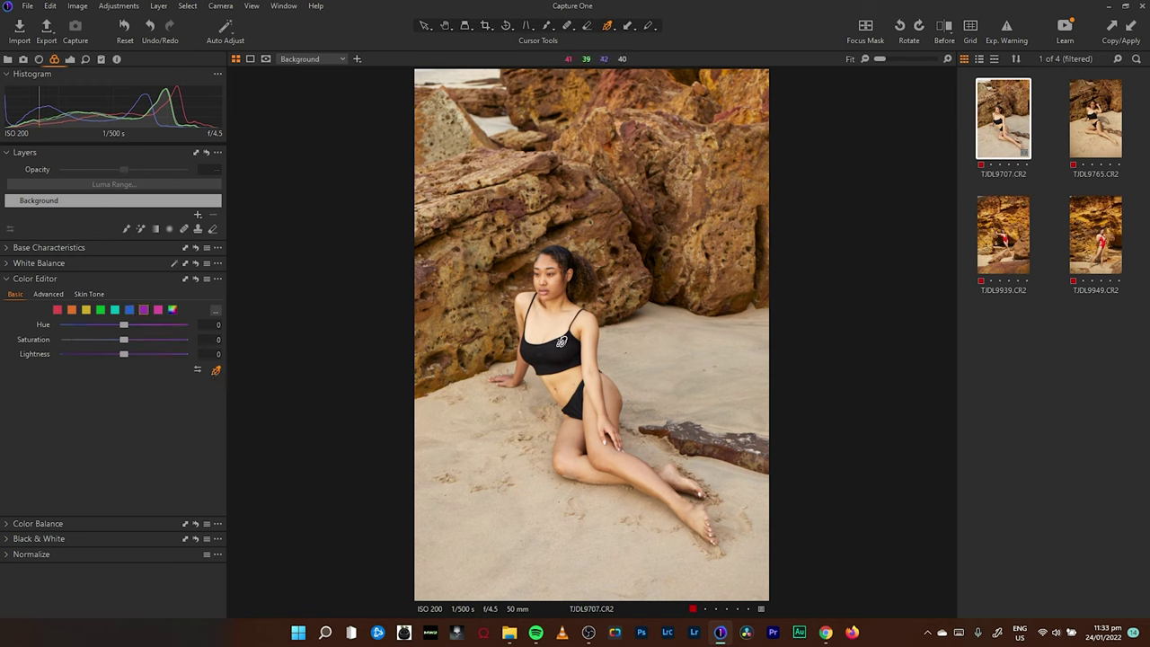
drag(77, 339, 66, 340)
click(158, 309)
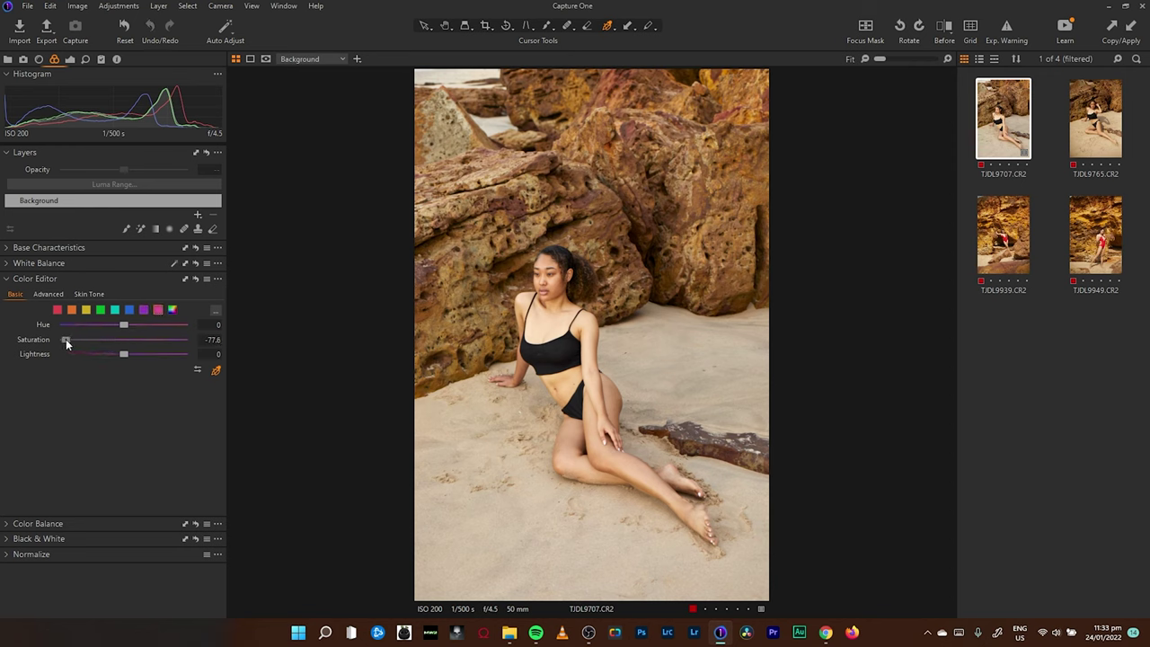
click(116, 309)
drag(76, 339, 73, 338)
click(100, 309)
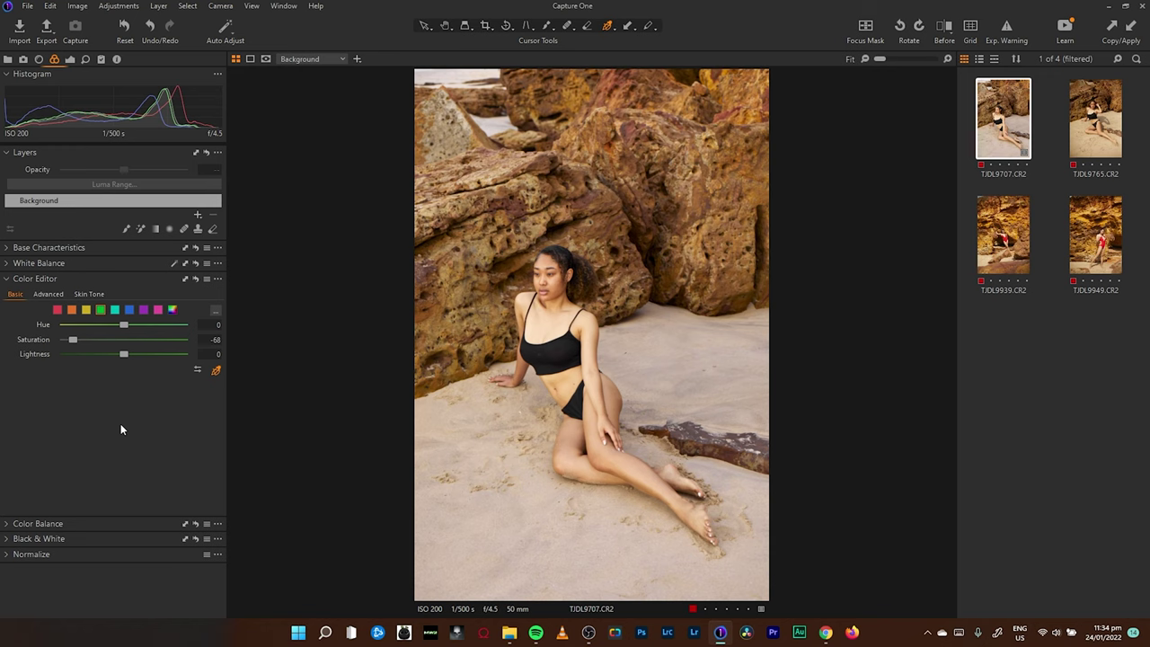
click(86, 310)
mouse_move(121, 338)
mouse_down()
mouse_move(64, 343)
mouse_move(114, 348)
mouse_move(120, 323)
mouse_up()
Nudge the hue of the orange and red colour ranges slightly
scroll(125, 324, down, 1)
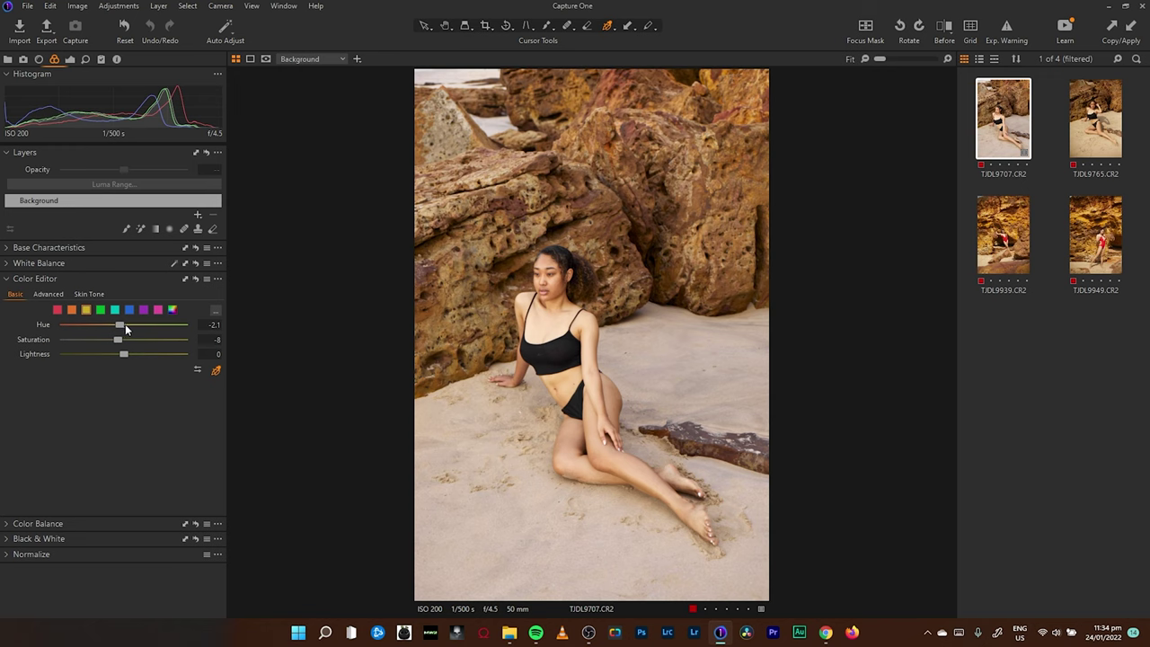
click(74, 310)
mouse_move(123, 325)
mouse_down()
mouse_move(132, 329)
mouse_move(112, 325)
mouse_move(123, 343)
mouse_up()
click(56, 310)
mouse_move(123, 324)
mouse_down()
mouse_move(120, 339)
mouse_move(170, 355)
mouse_move(91, 350)
mouse_move(174, 357)
mouse_move(96, 362)
mouse_move(157, 353)
mouse_move(96, 356)
mouse_move(156, 363)
mouse_move(95, 357)
mouse_move(126, 356)
mouse_move(123, 339)
mouse_up()
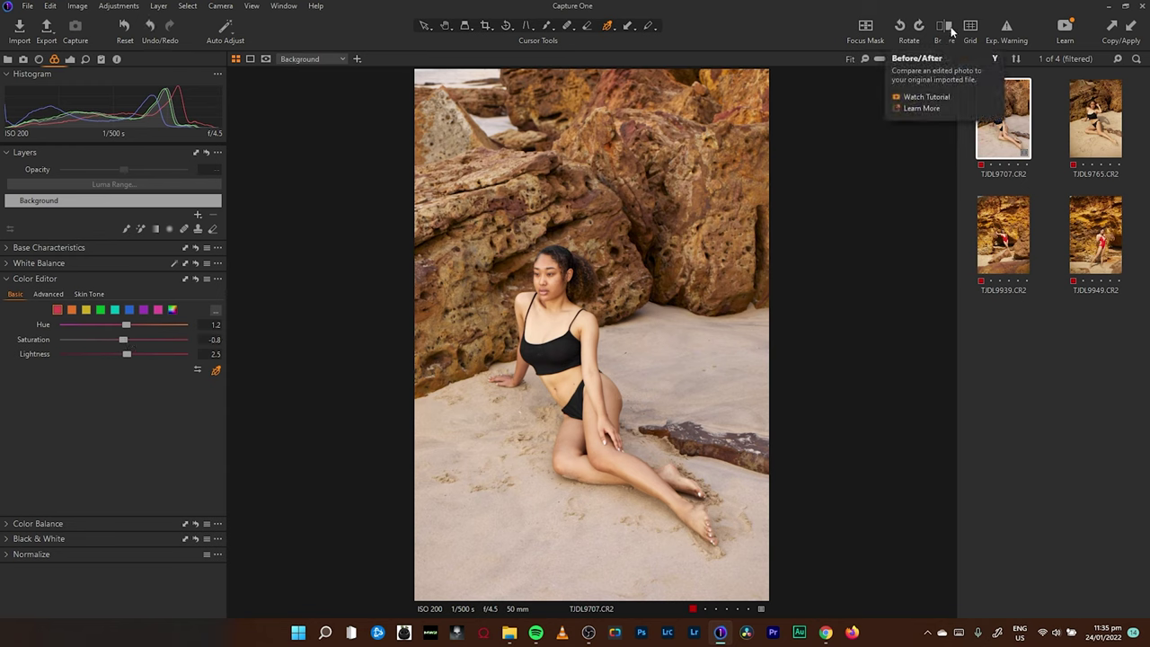
Raise the orange range's lightness to 3 and collapse the Color Editor
drag(948, 31, 941, 33)
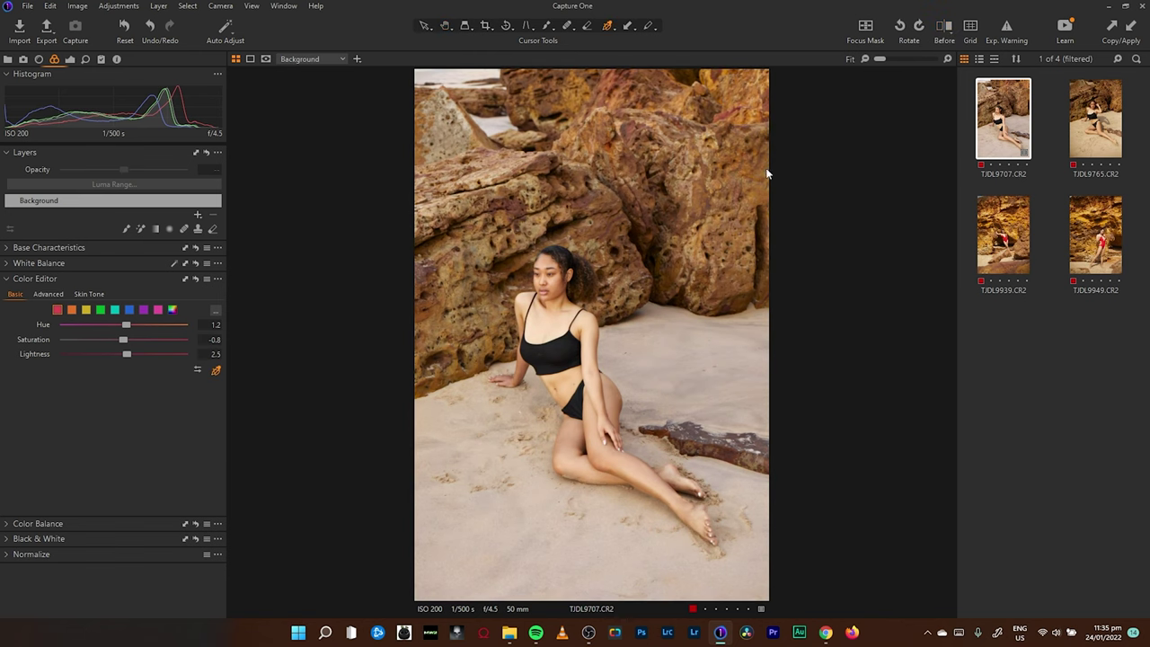
click(71, 309)
drag(126, 355, 131, 355)
click(18, 281)
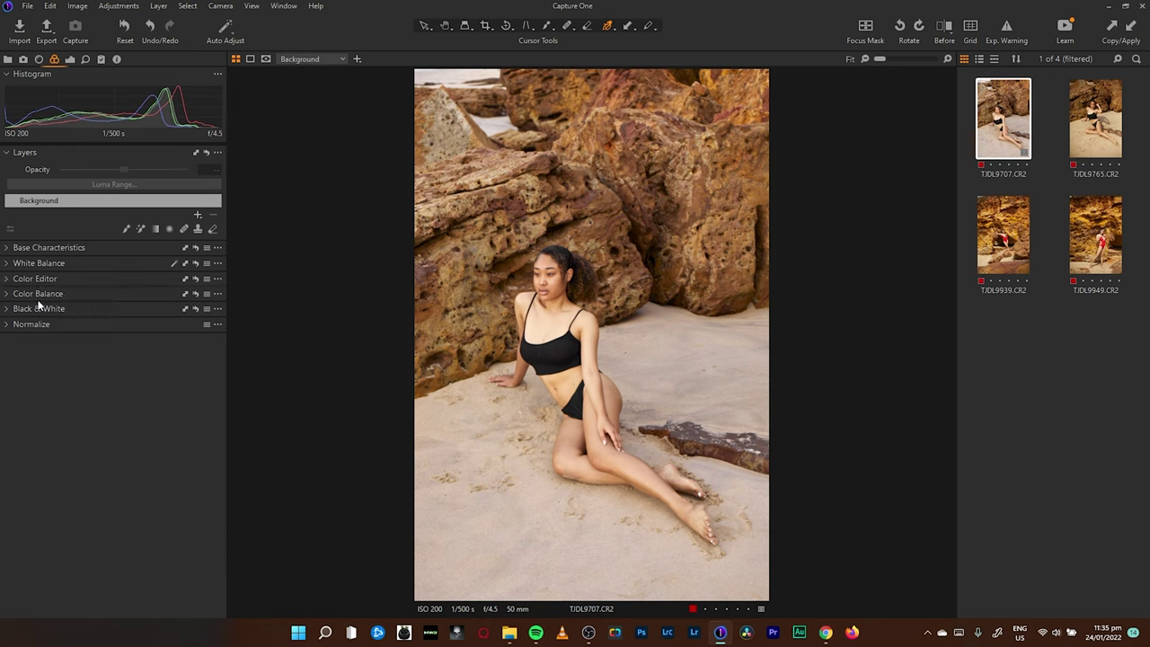
mouse_move(48, 311)
Add a new filled adjustment layer and rename it CG
click(197, 214)
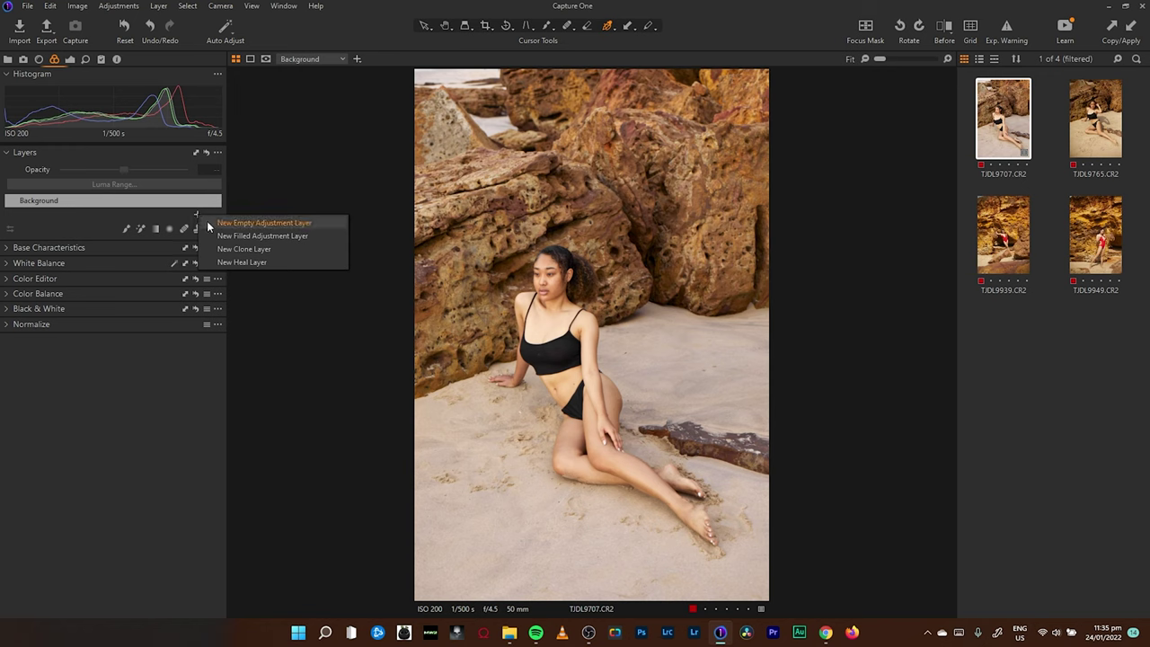
click(234, 238)
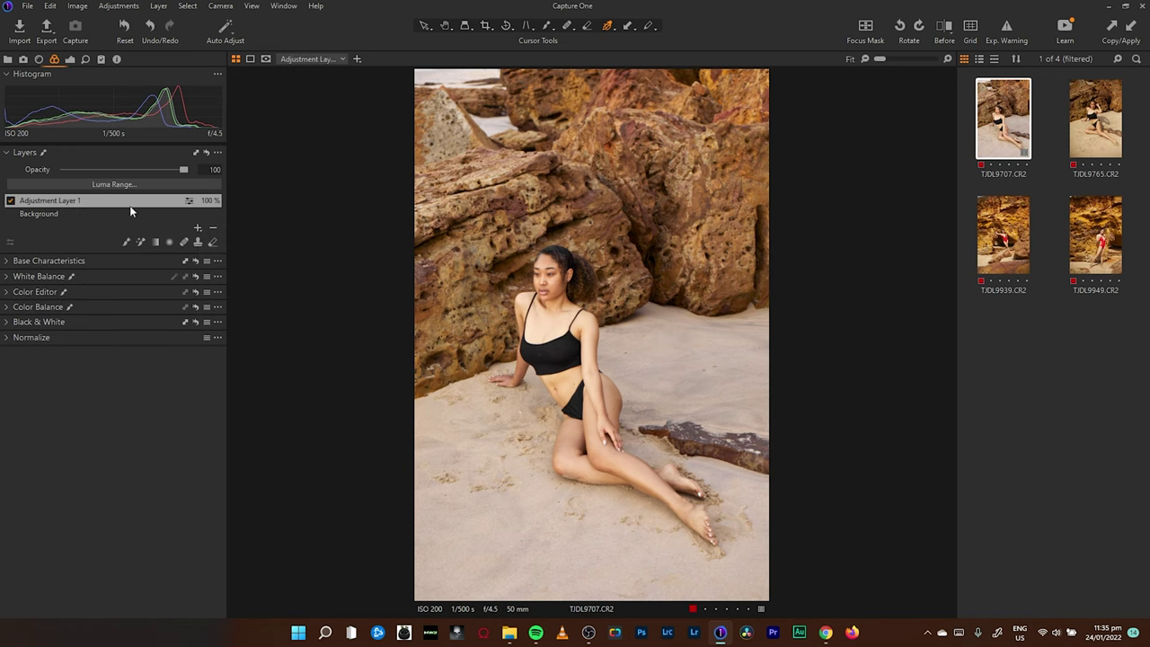
double_click(73, 203)
text(CG)
key(Return)
Expand Color Balance on the CG layer and browse its Shadow, Midtone and 3-Way views
click(6, 307)
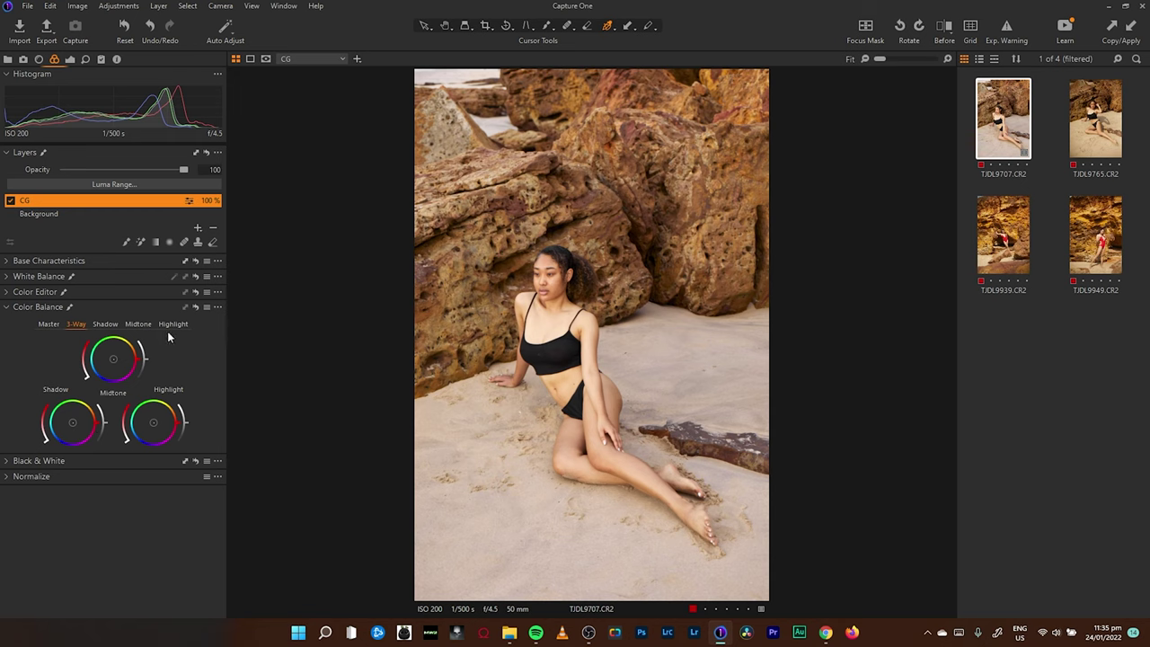
click(104, 326)
click(141, 325)
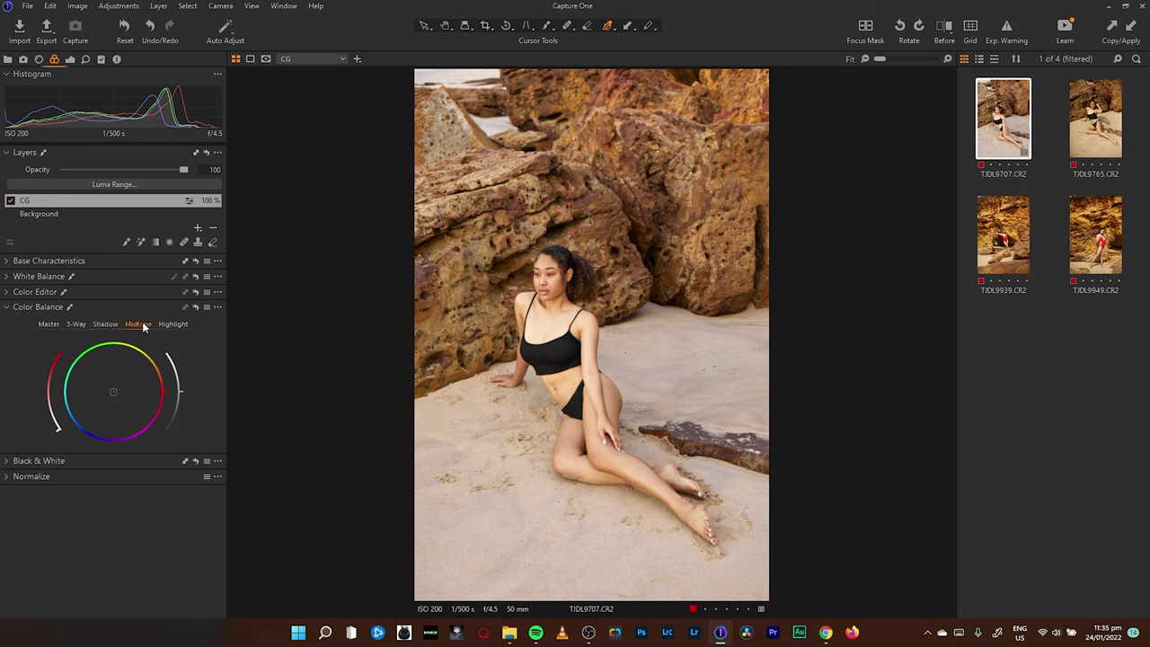
click(108, 323)
click(138, 324)
click(104, 324)
click(72, 324)
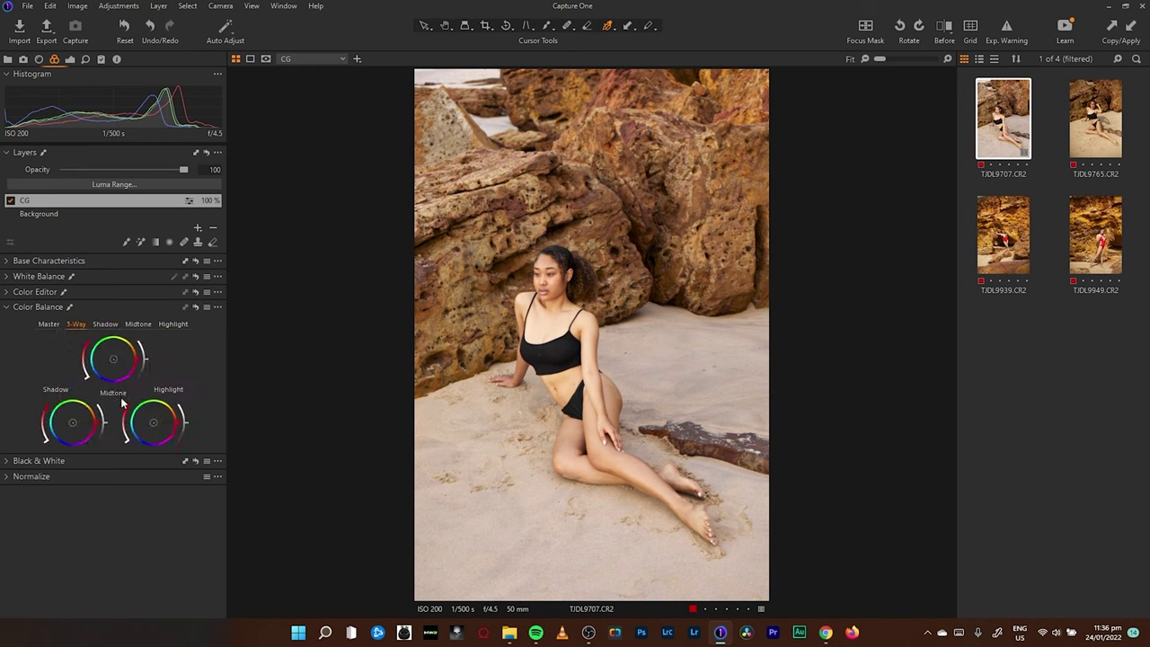
click(111, 325)
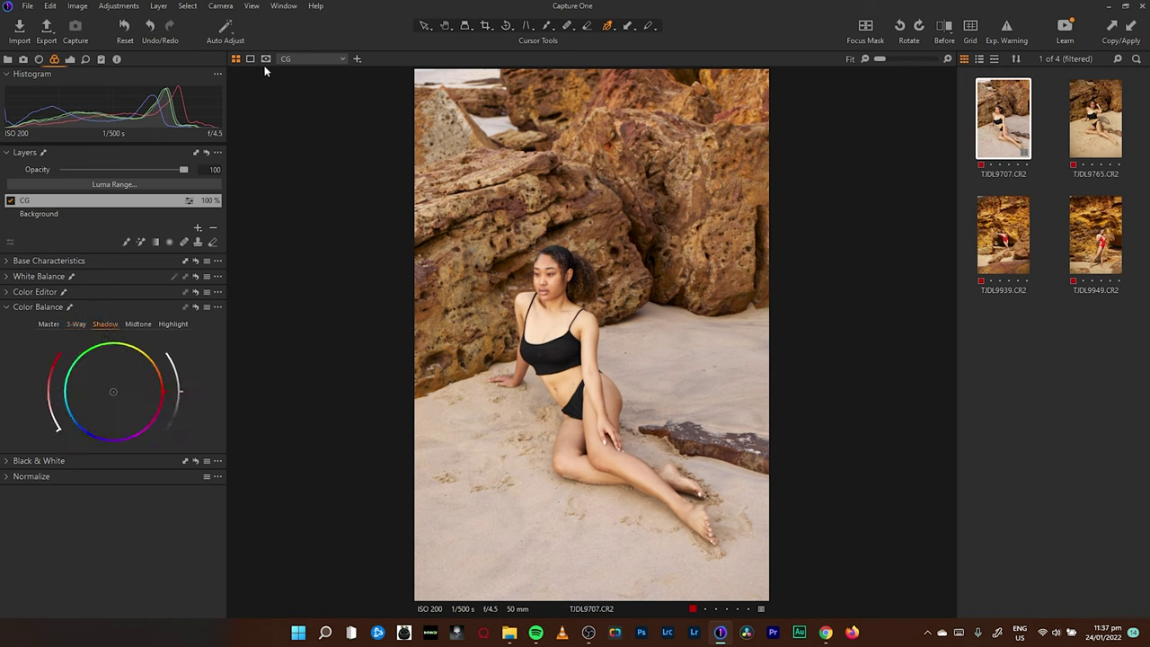
click(283, 5)
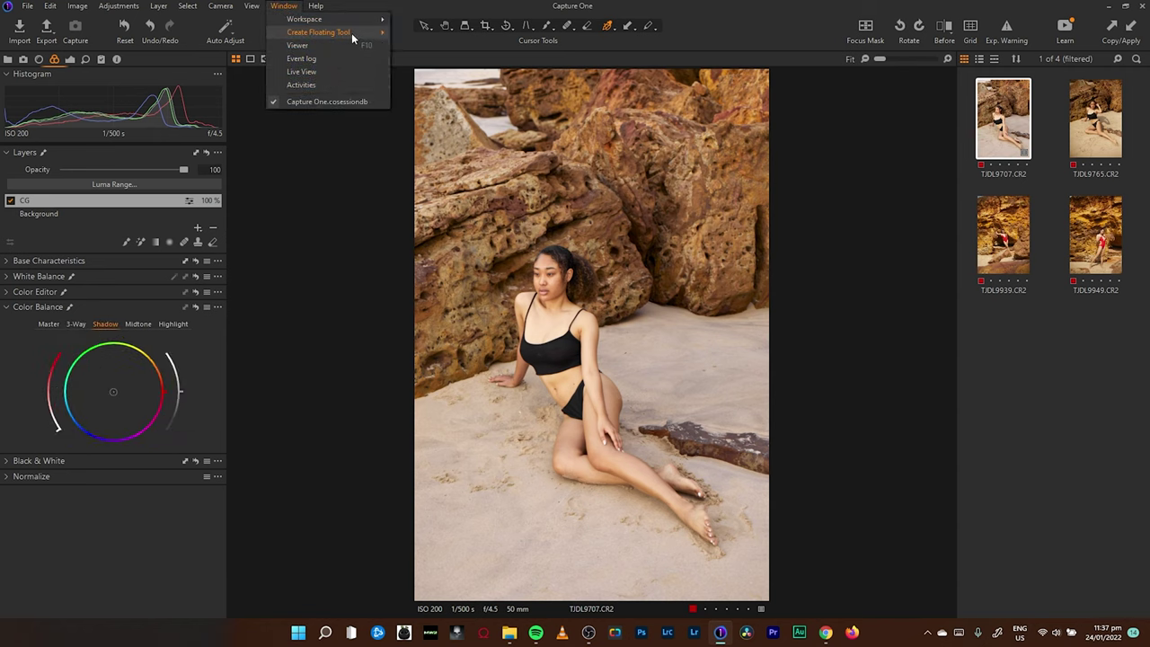
Create two extra Color Balance tools set to Midtone and Highlight, docked with the others
mouse_move(351, 33)
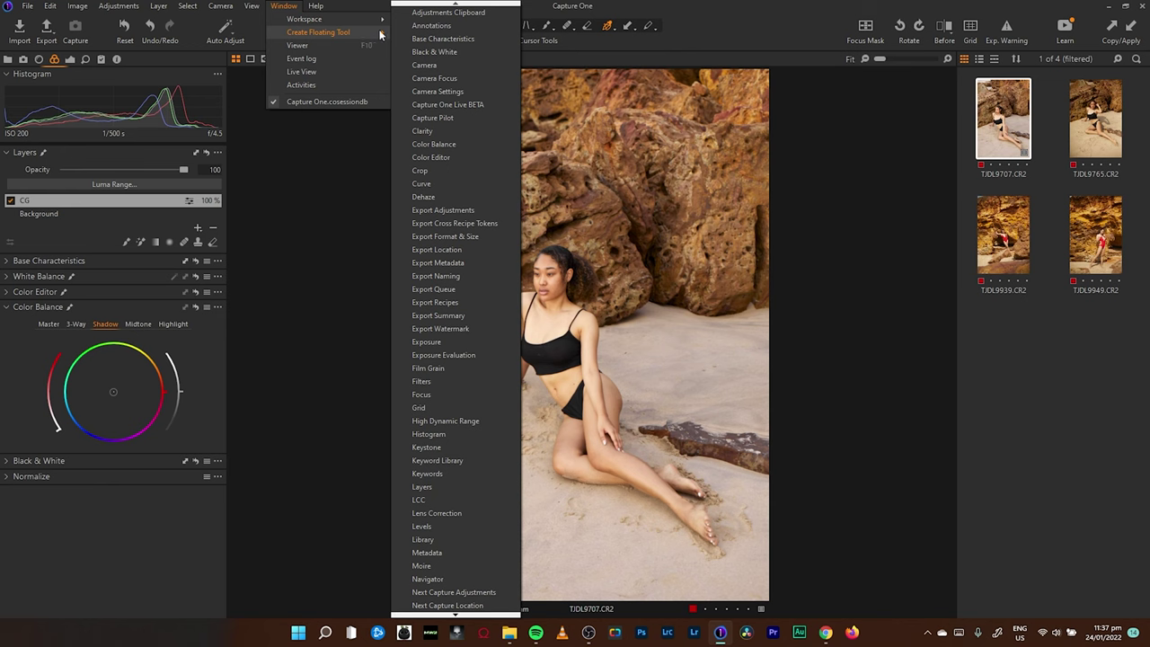
click(455, 145)
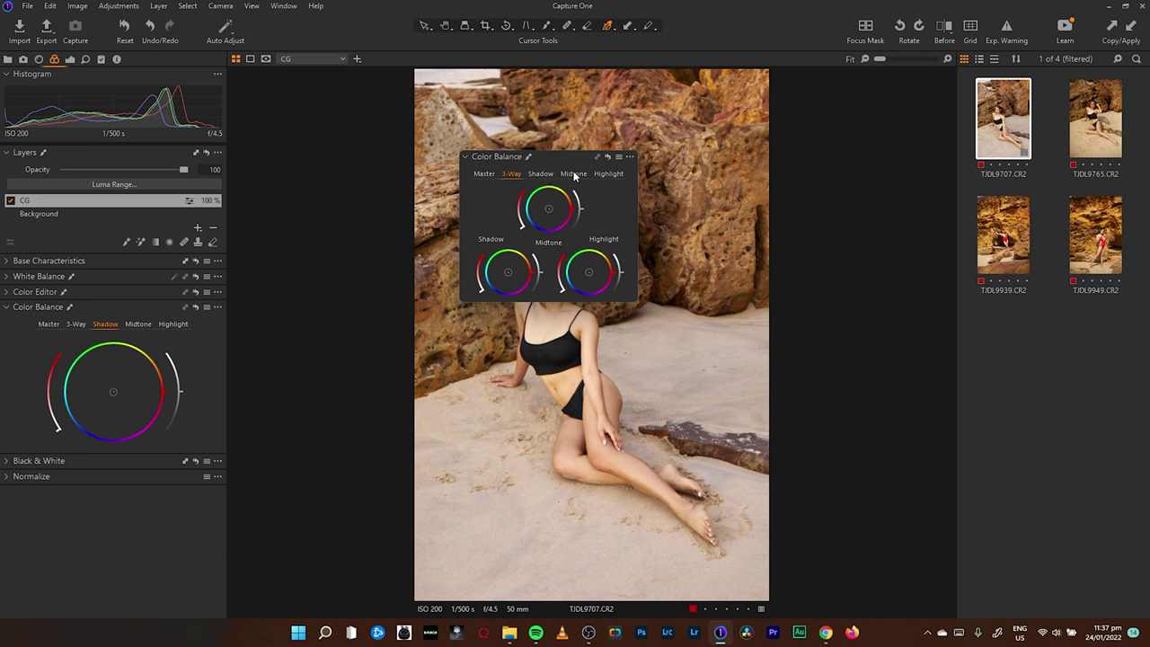
click(573, 174)
drag(519, 155, 91, 438)
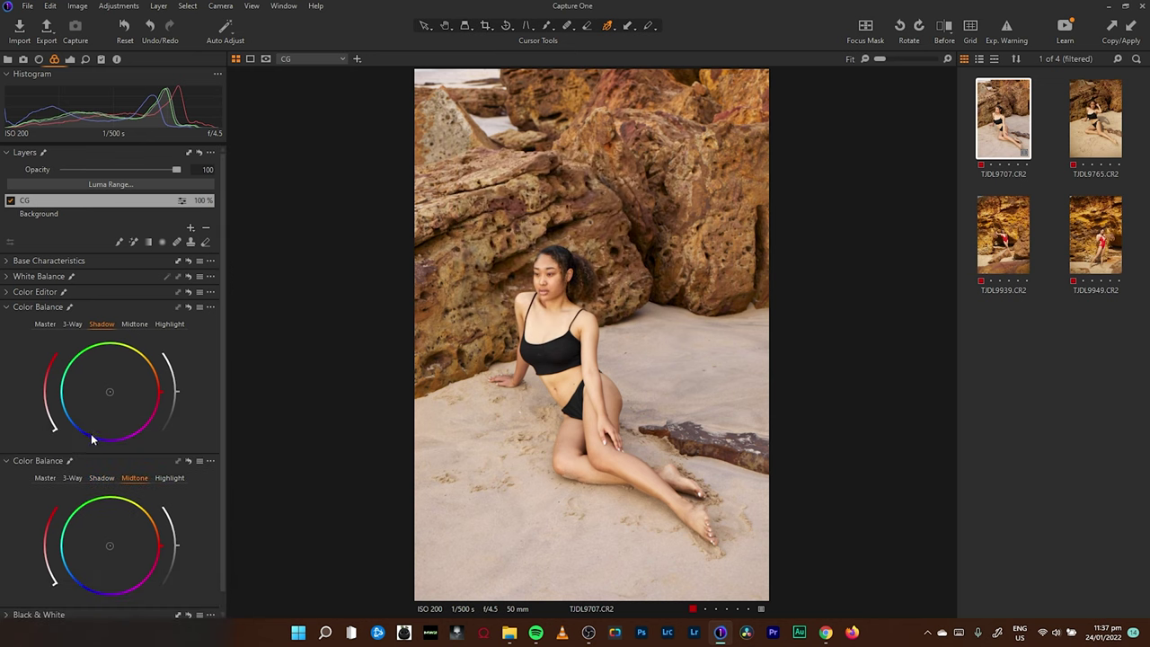
click(284, 7)
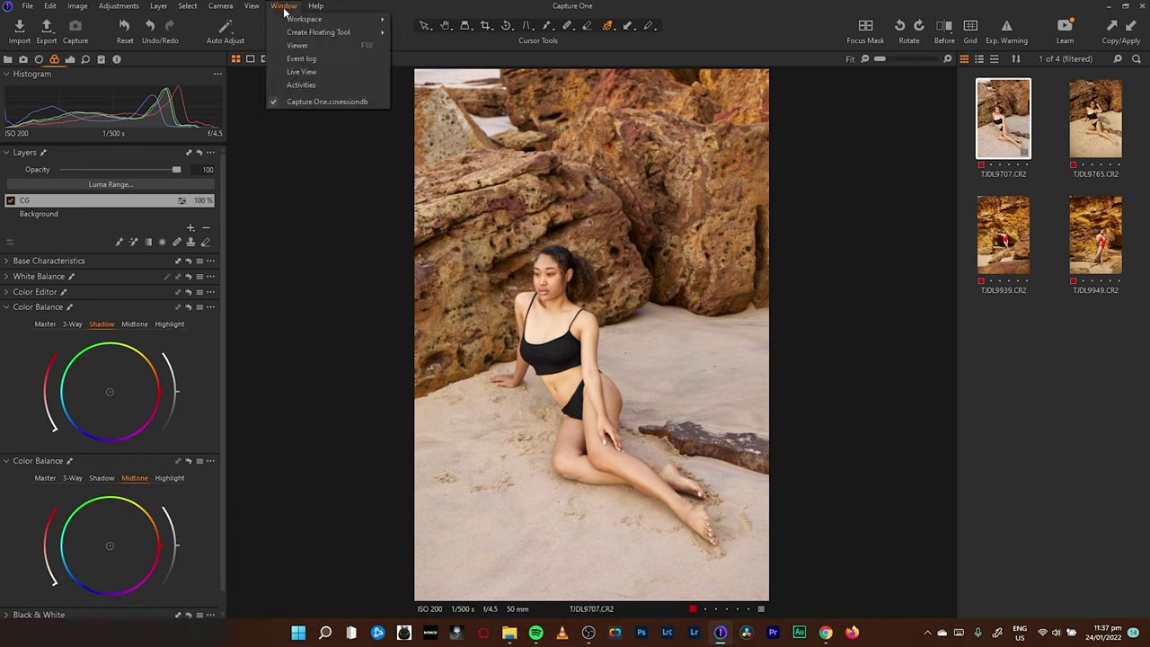
mouse_move(378, 34)
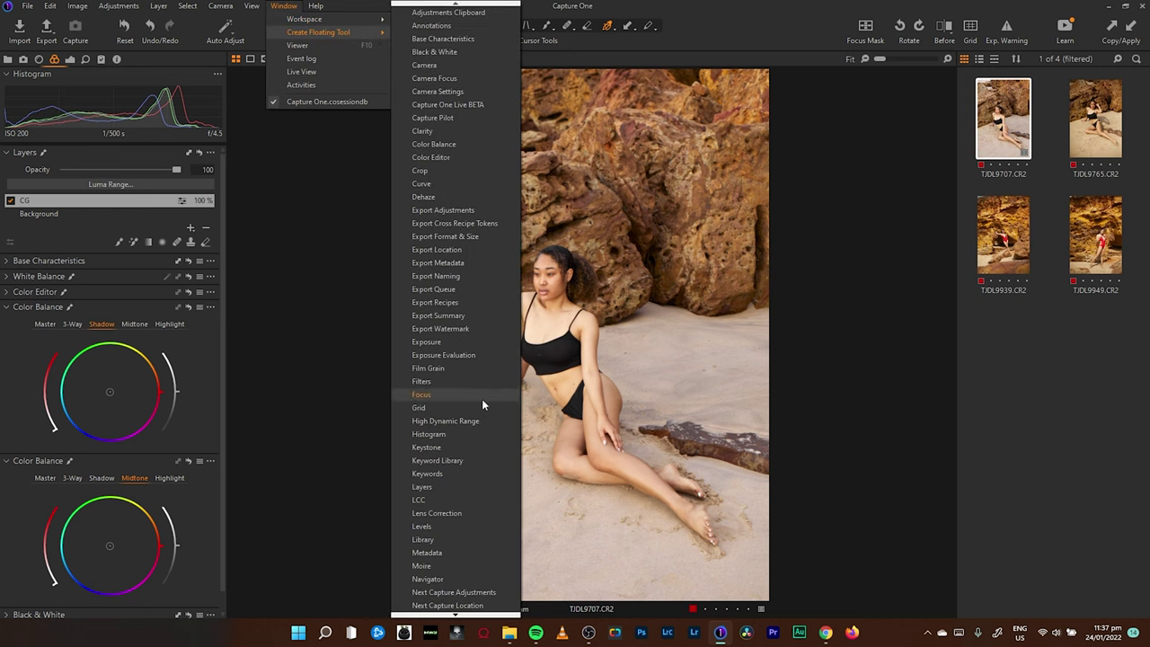
click(458, 144)
click(614, 171)
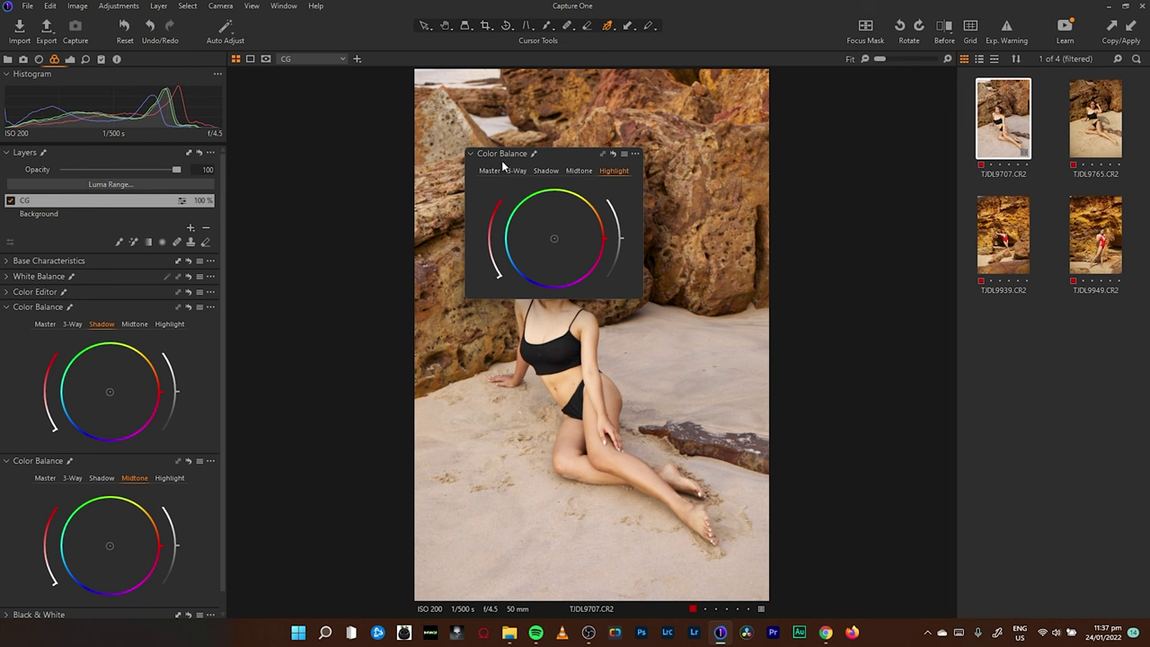
drag(500, 153, 152, 595)
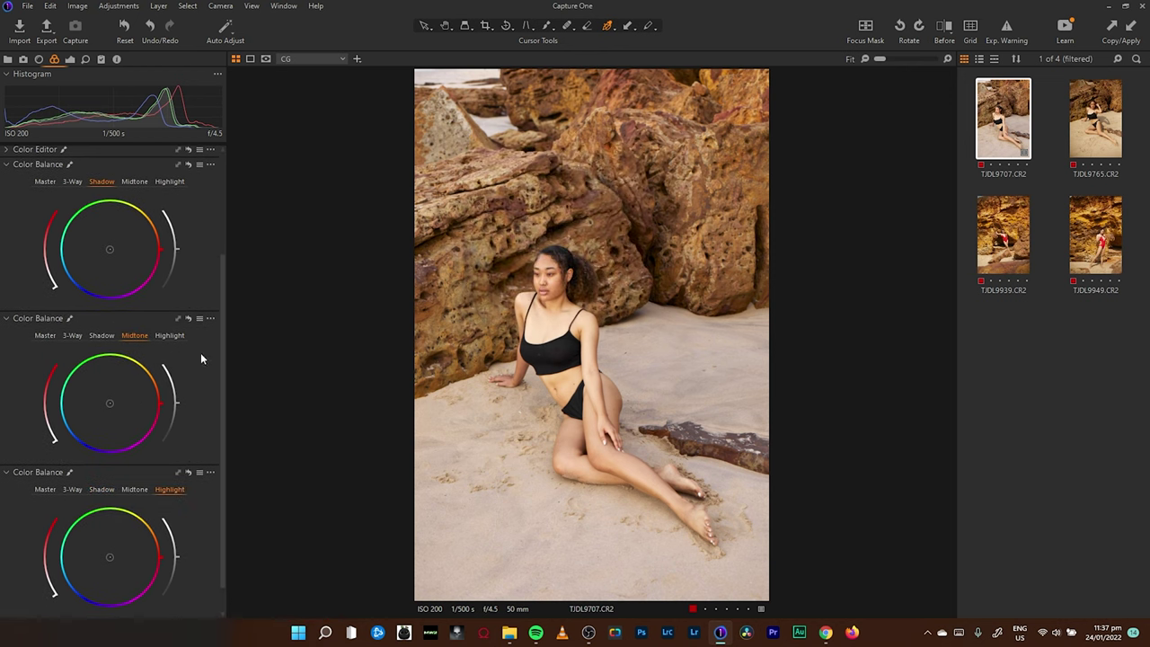
Gather the Shadow, Midtone and Highlight Color Balance tools into one floating stack beside the image
scroll(223, 360, up, 2)
scroll(223, 359, down, 3)
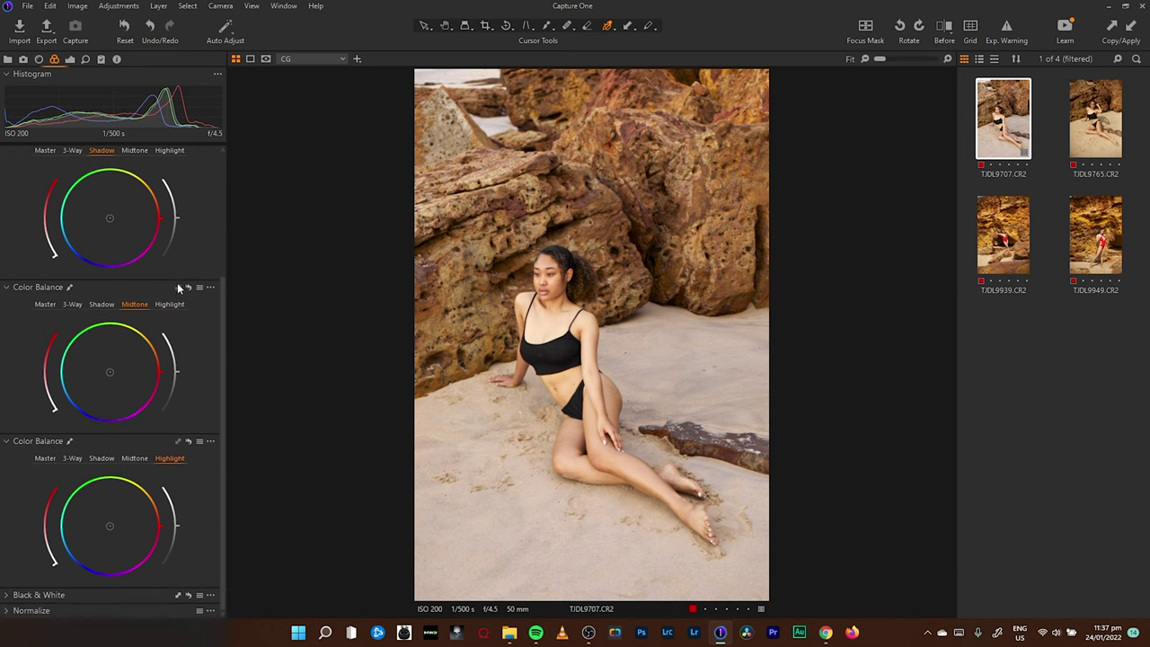
scroll(223, 297, up, 2)
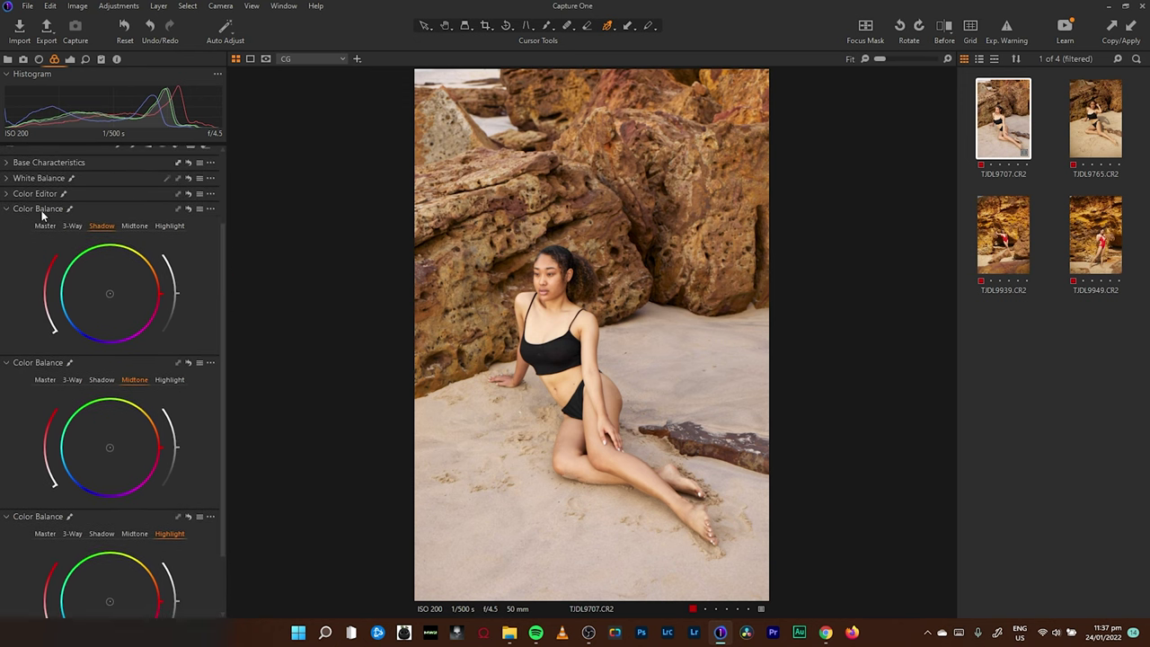
drag(42, 211, 732, 100)
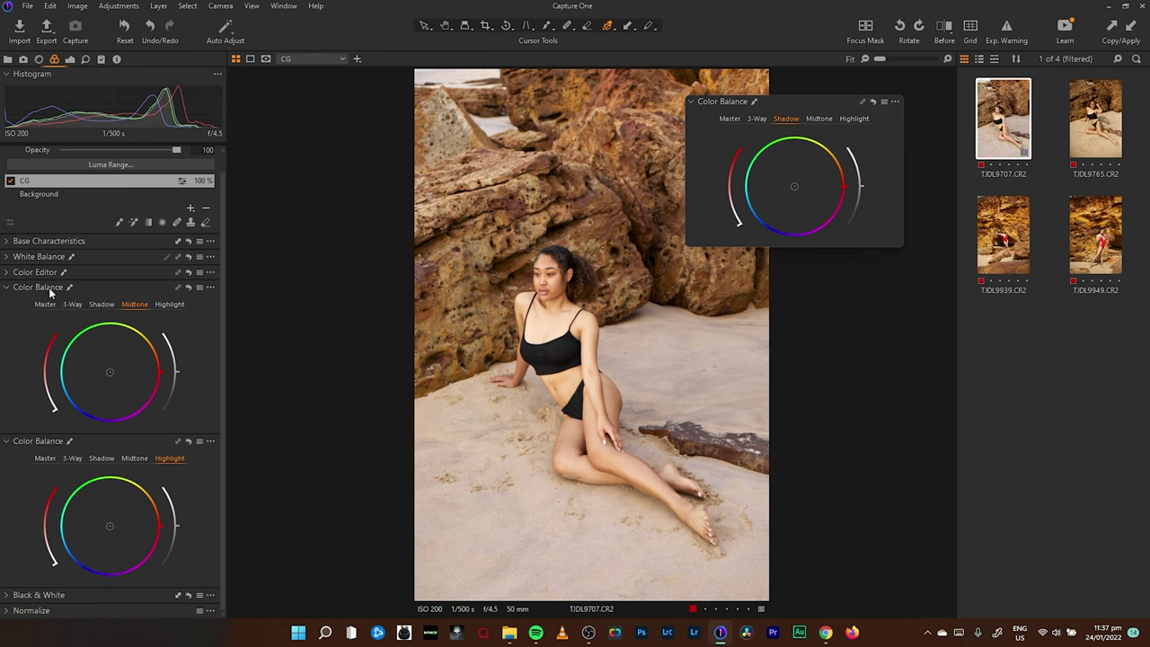
drag(48, 287, 746, 262)
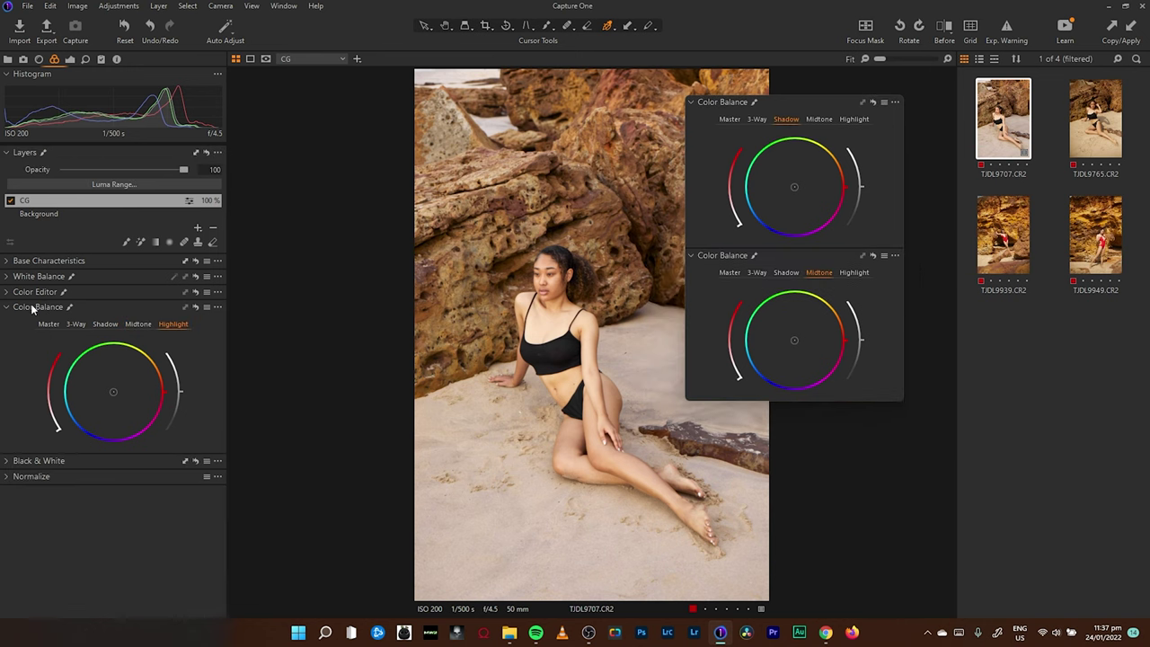
drag(36, 307, 732, 411)
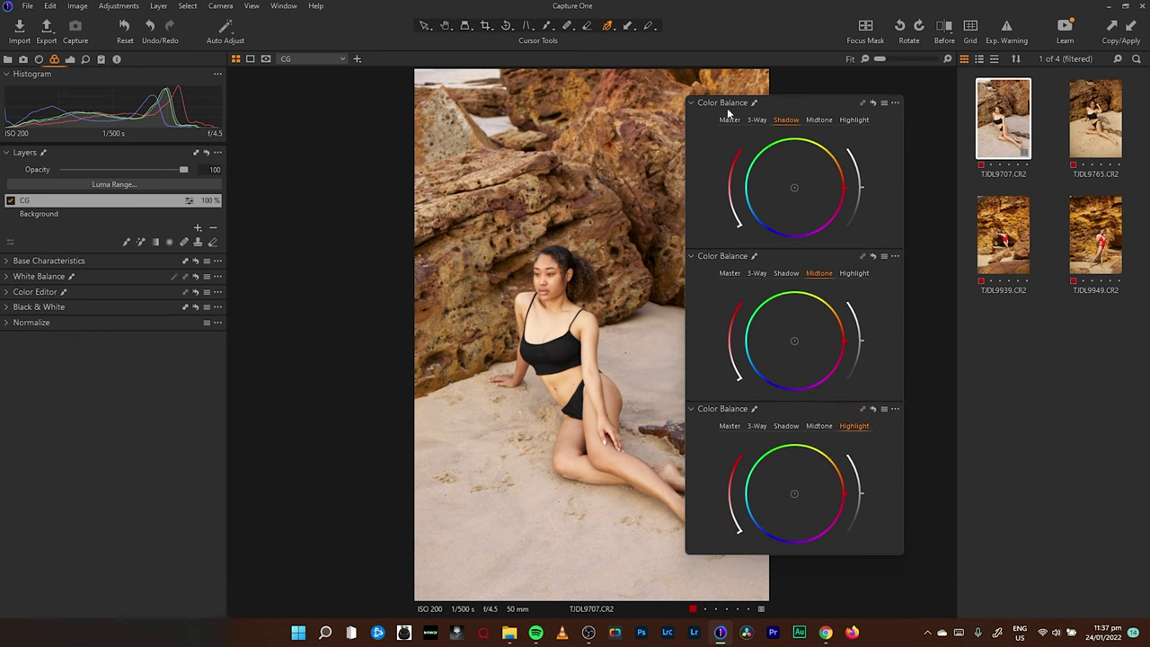
drag(791, 108, 872, 84)
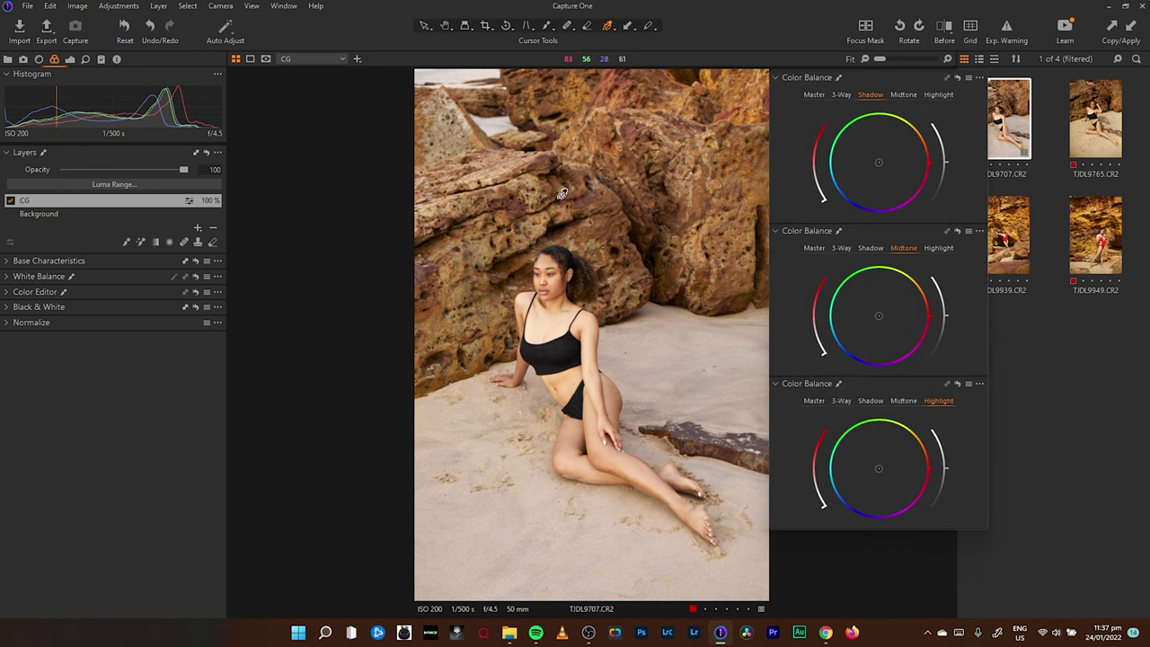
Push the CG layer's shadows toward blue and preview without the adjustment
drag(867, 79, 911, 99)
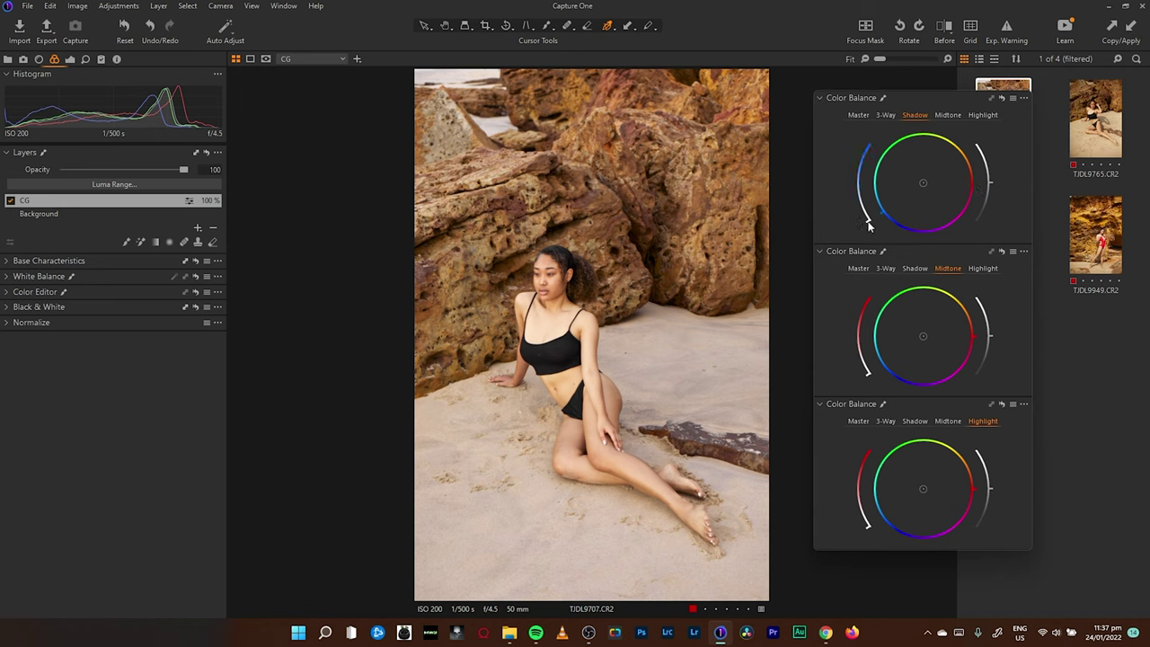
mouse_move(868, 226)
mouse_down()
mouse_move(856, 199)
mouse_move(860, 211)
mouse_up()
click(445, 26)
drag(1003, 99, 1003, 112)
Tint the highlights toward cyan and warm the midtones toward orange
mouse_move(975, 488)
mouse_down()
mouse_move(944, 534)
mouse_move(838, 504)
mouse_move(886, 455)
mouse_move(882, 476)
mouse_up()
mouse_move(868, 530)
mouse_down()
mouse_move(862, 515)
mouse_move(869, 526)
mouse_up()
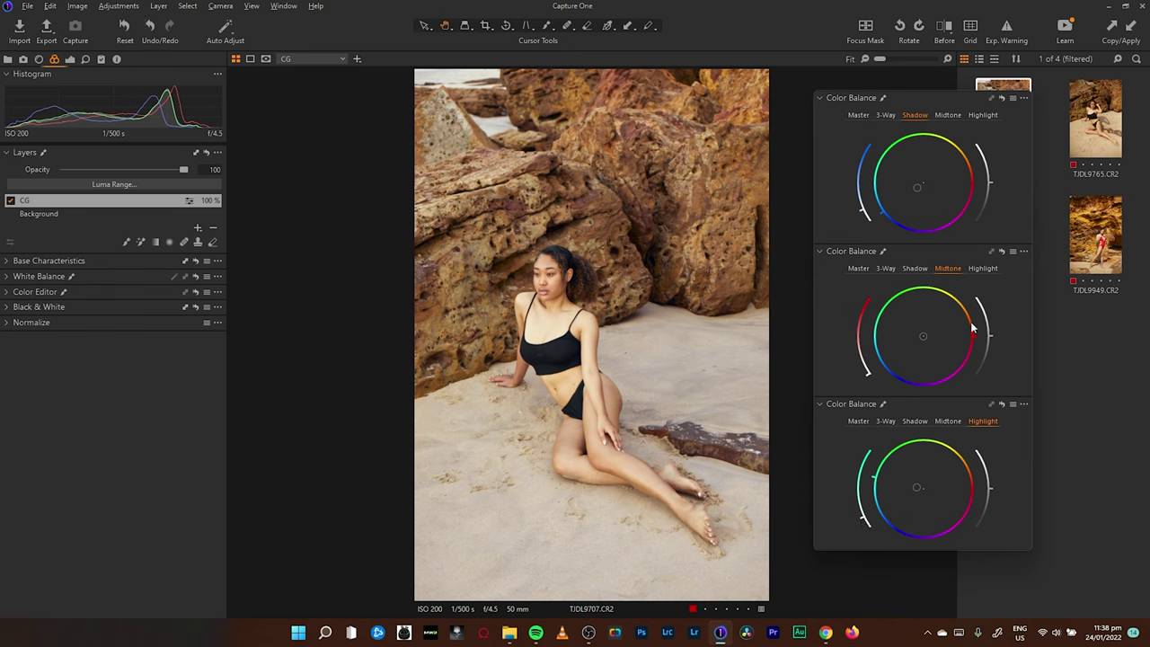
drag(975, 333, 975, 299)
drag(868, 377, 862, 376)
Compare the photo with and without the CG layer, then settle its opacity at 85%
click(10, 203)
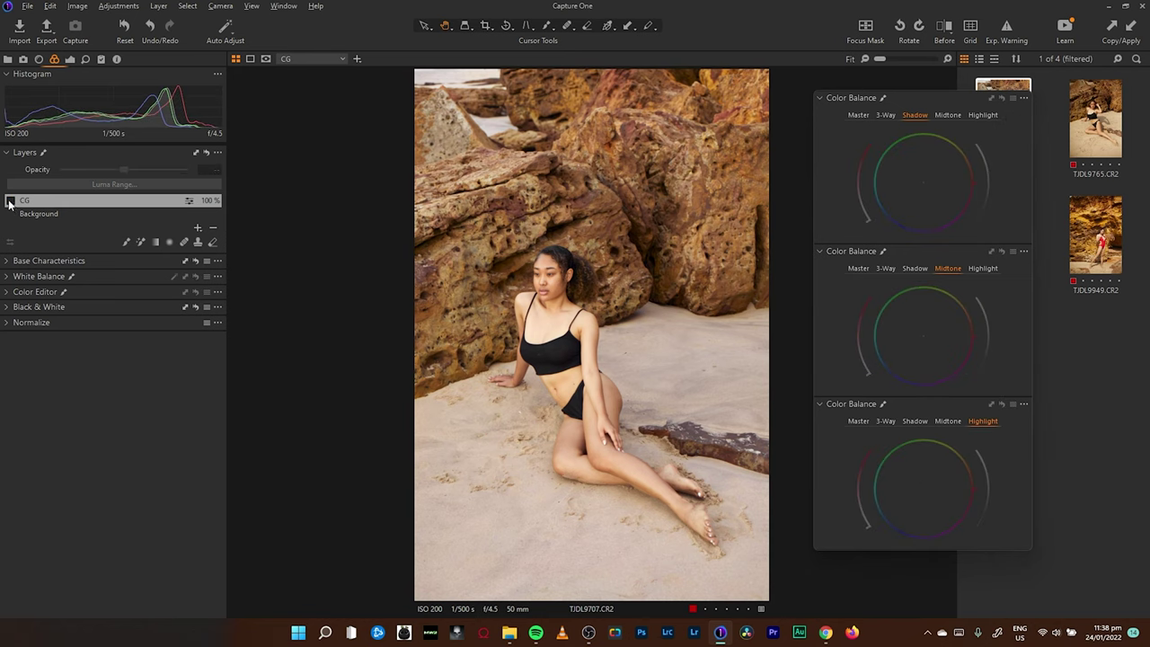
click(10, 203)
click(10, 201)
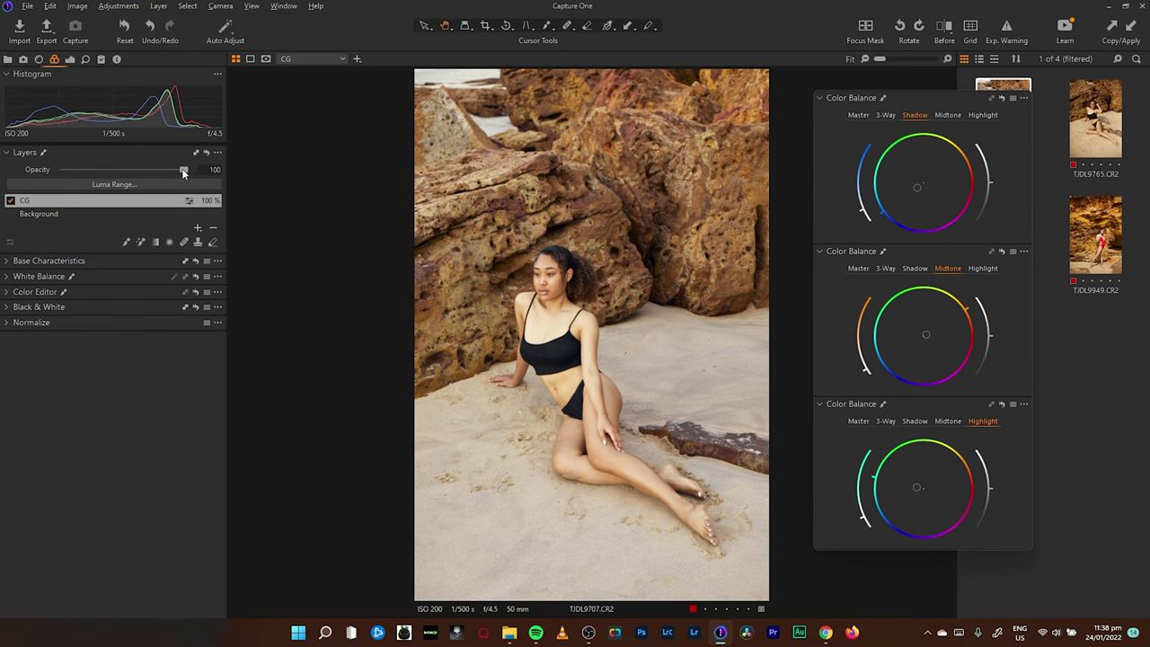
drag(184, 169, 155, 170)
drag(153, 169, 190, 170)
drag(183, 169, 169, 169)
Move the floating wheel stack aside, recheck the CG grade on and off, then reposition the stack
mouse_move(911, 97)
mouse_down()
mouse_move(984, 96)
mouse_move(927, 93)
mouse_up()
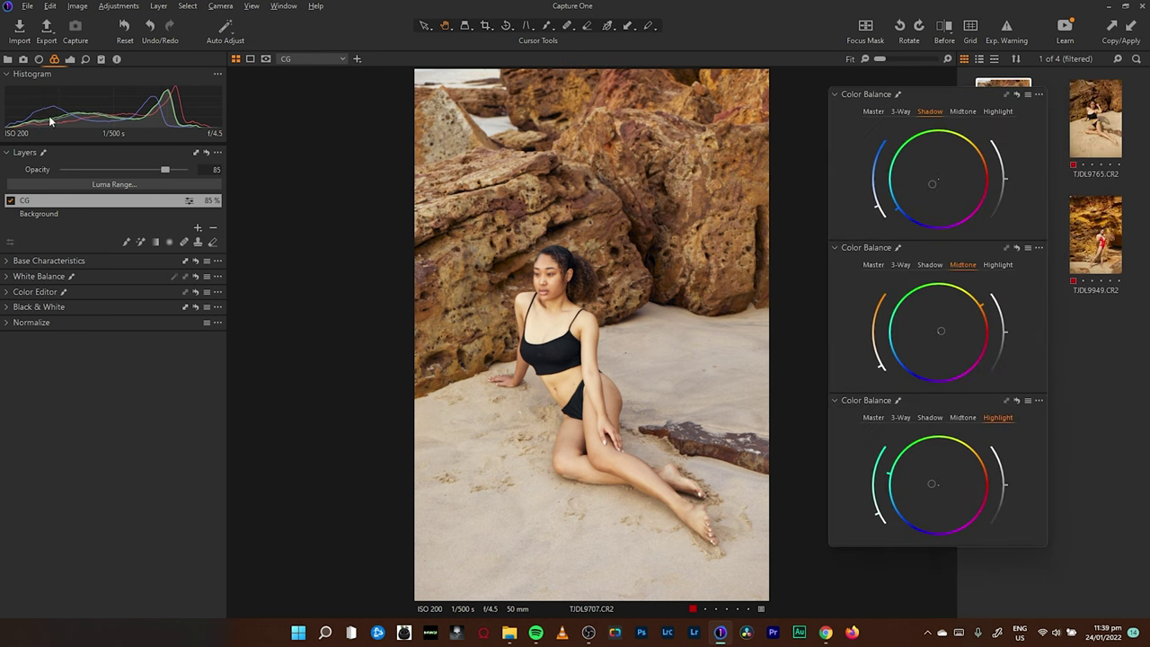
click(11, 201)
click(11, 202)
click(11, 201)
click(11, 201)
drag(937, 96, 667, 112)
click(768, 270)
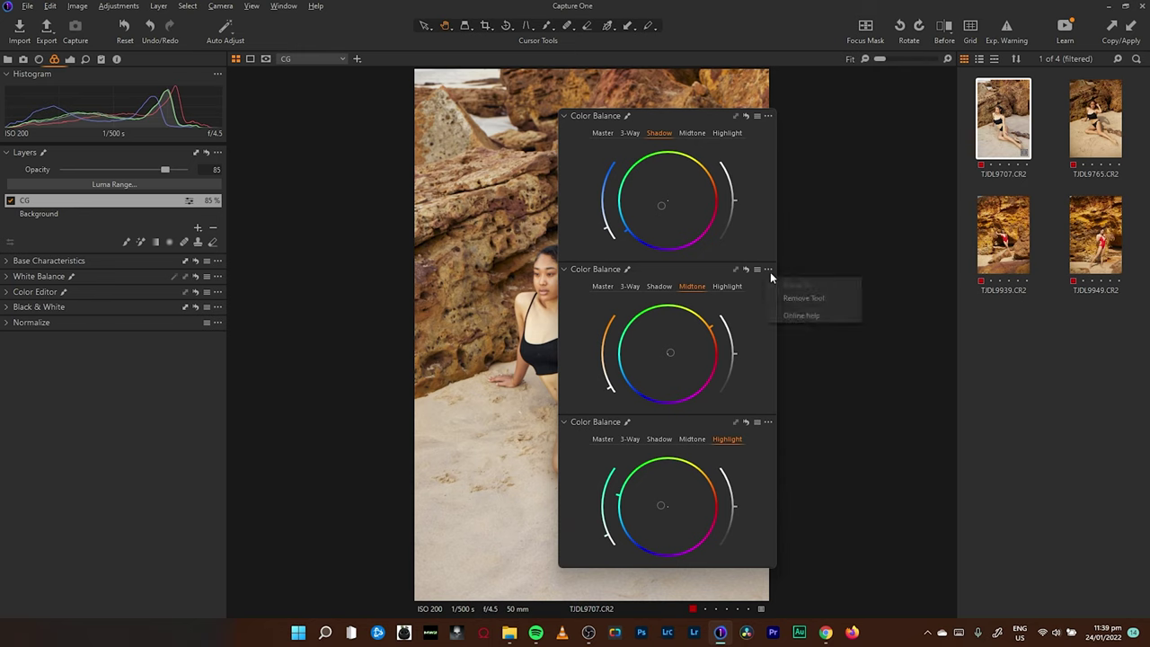
click(802, 297)
click(768, 268)
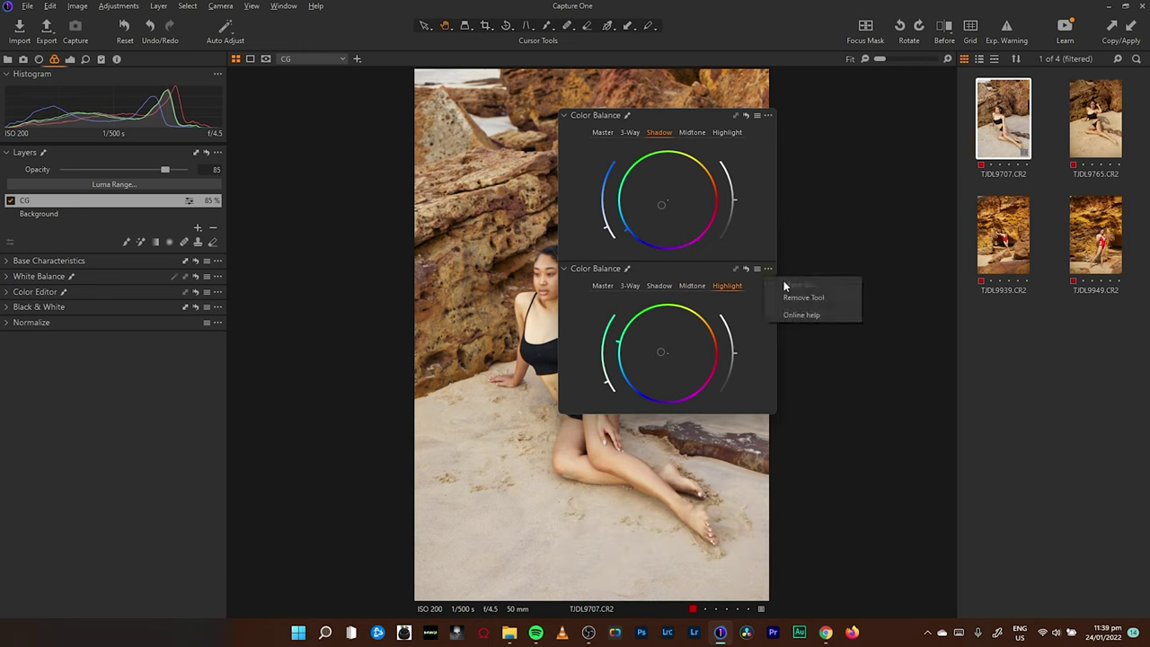
click(791, 297)
click(630, 131)
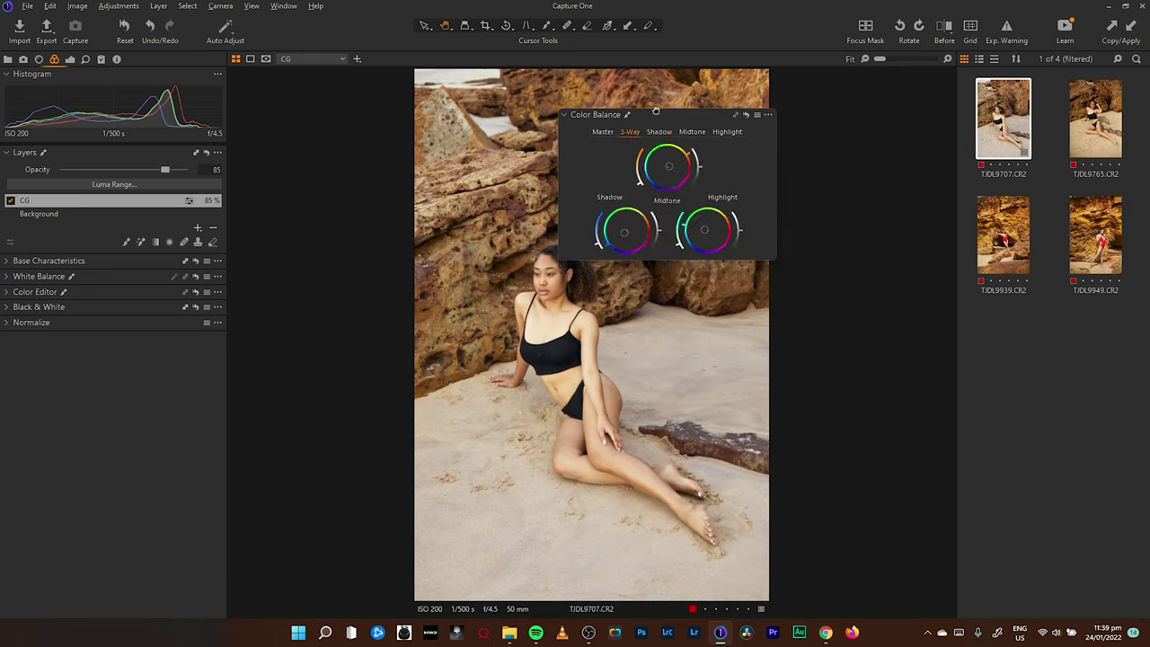
drag(588, 115, 51, 319)
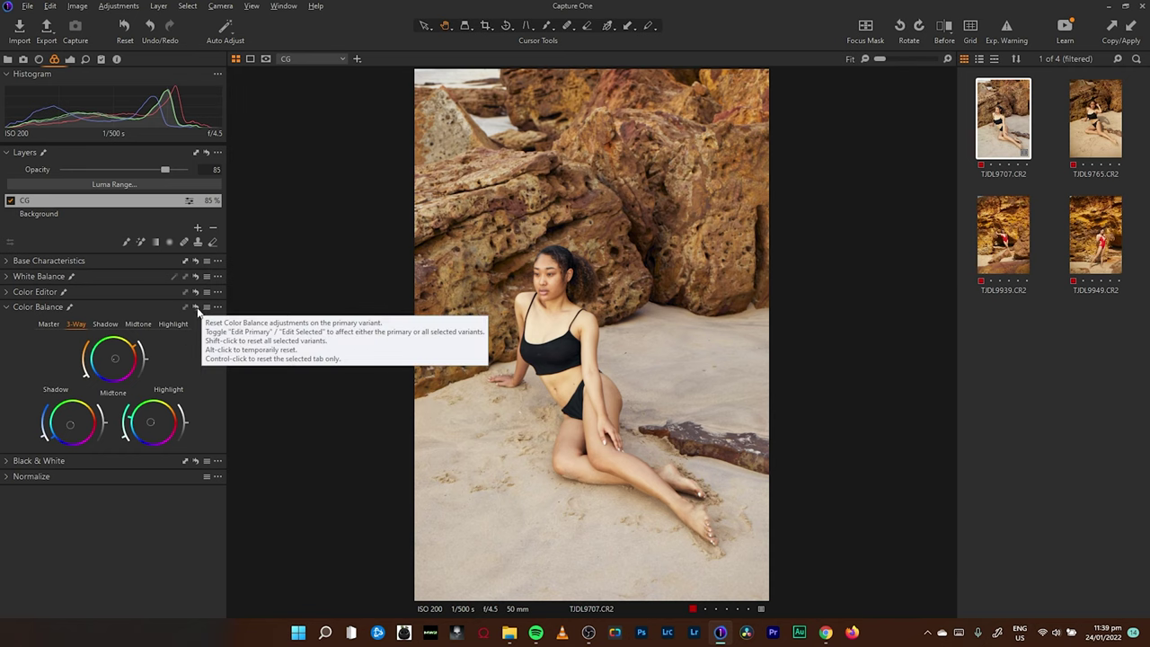
click(196, 309)
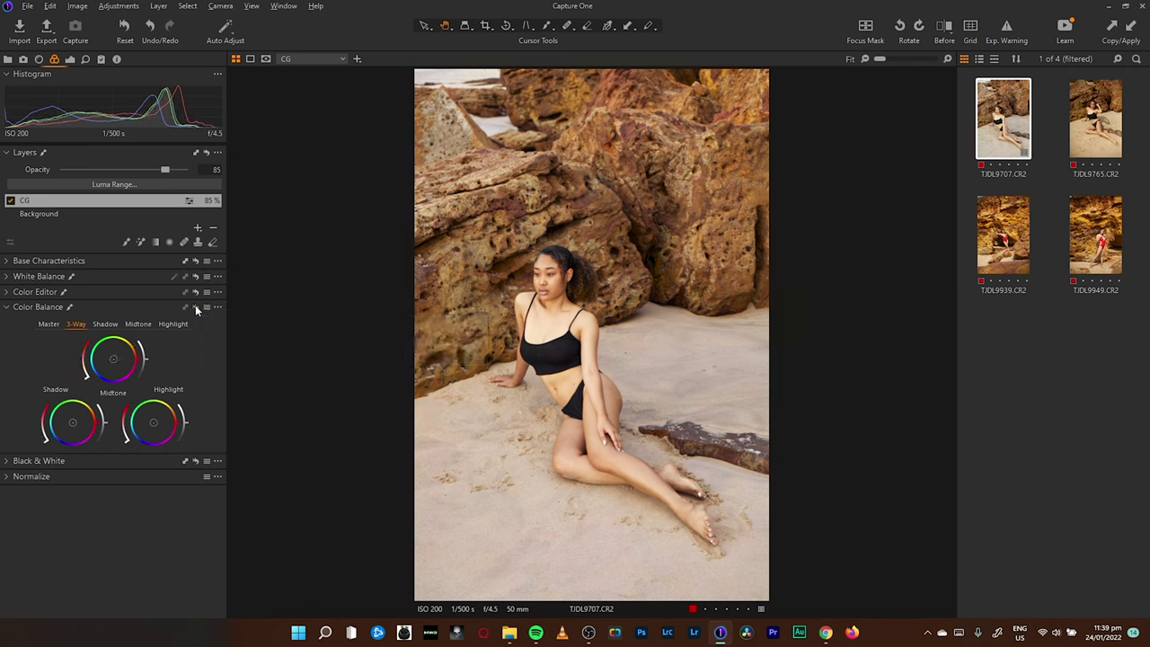
key(ctrl+z)
key(ctrl+y)
key(ctrl+z)
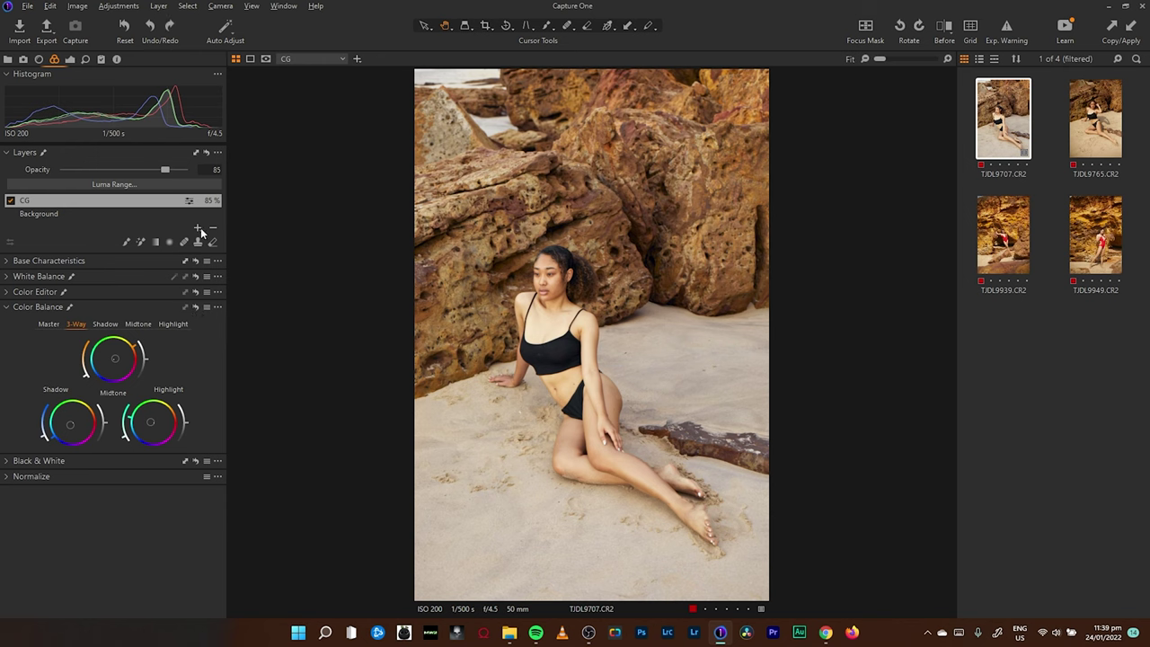
click(200, 230)
Add a new filled adjustment layer above CG and name it CG 2
click(235, 251)
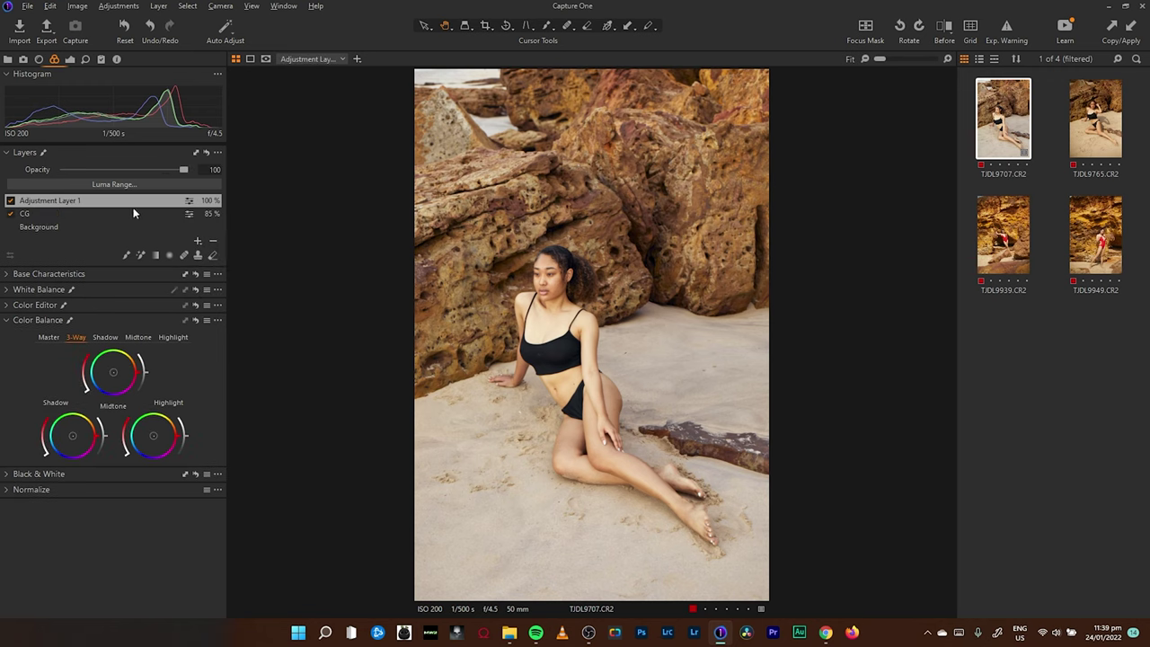
double_click(81, 201)
text(CG 2)
key(Return)
Darken the CG 2 shadows slightly, lower its opacity, and tint the highlights and midtones
click(101, 433)
click(43, 455)
drag(43, 455, 44, 456)
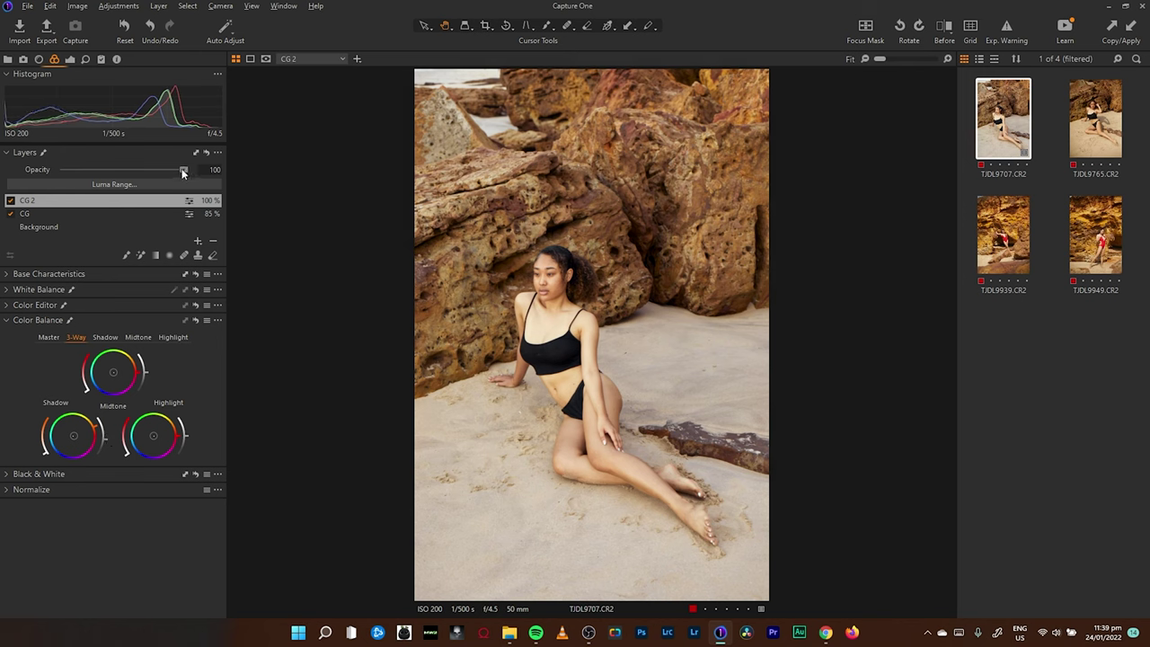
drag(183, 170, 136, 170)
drag(128, 455, 124, 454)
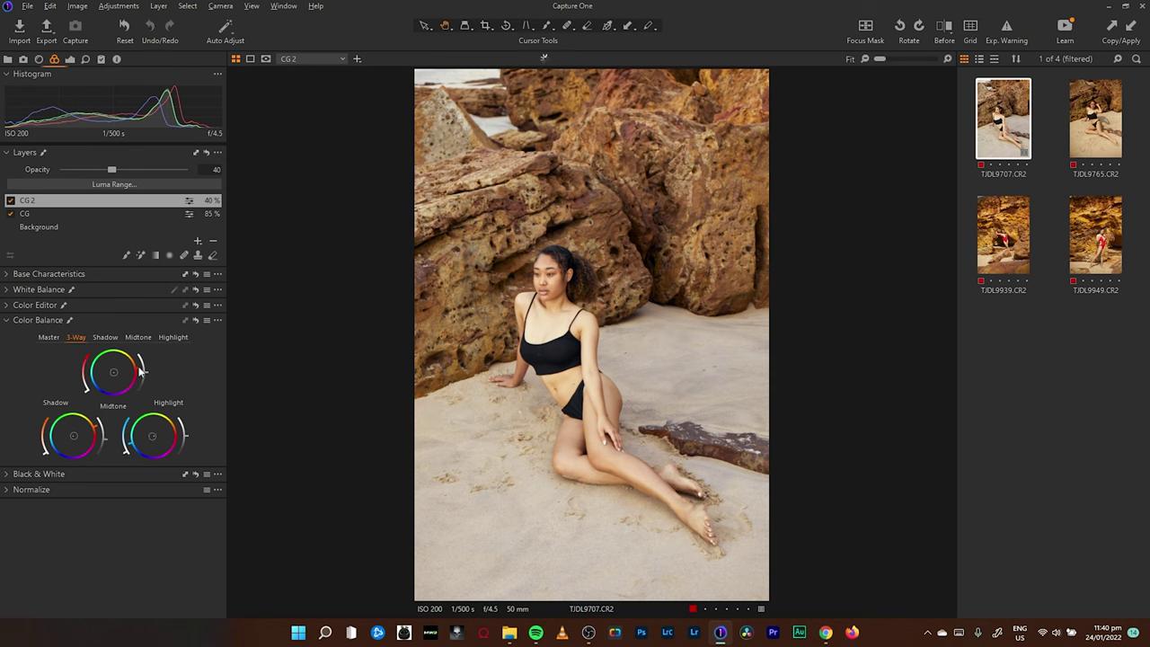
drag(87, 392, 85, 392)
Raise the CG 2 midtone lightness and set the layer opacity to 30%
click(11, 202)
click(11, 203)
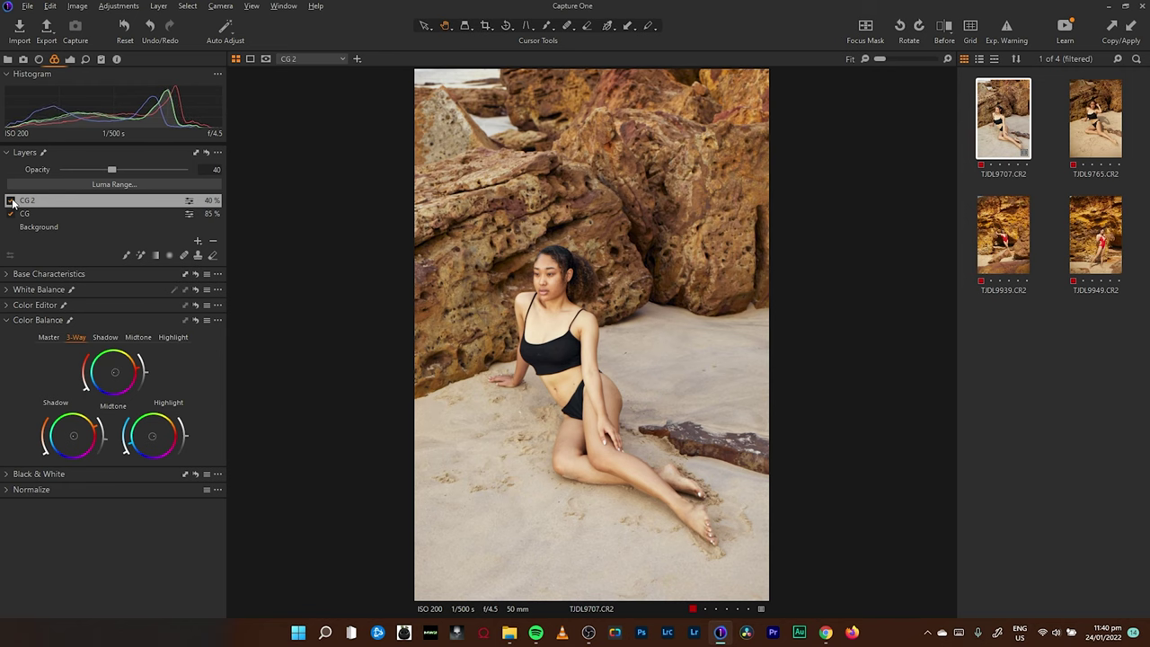
click(12, 202)
click(12, 202)
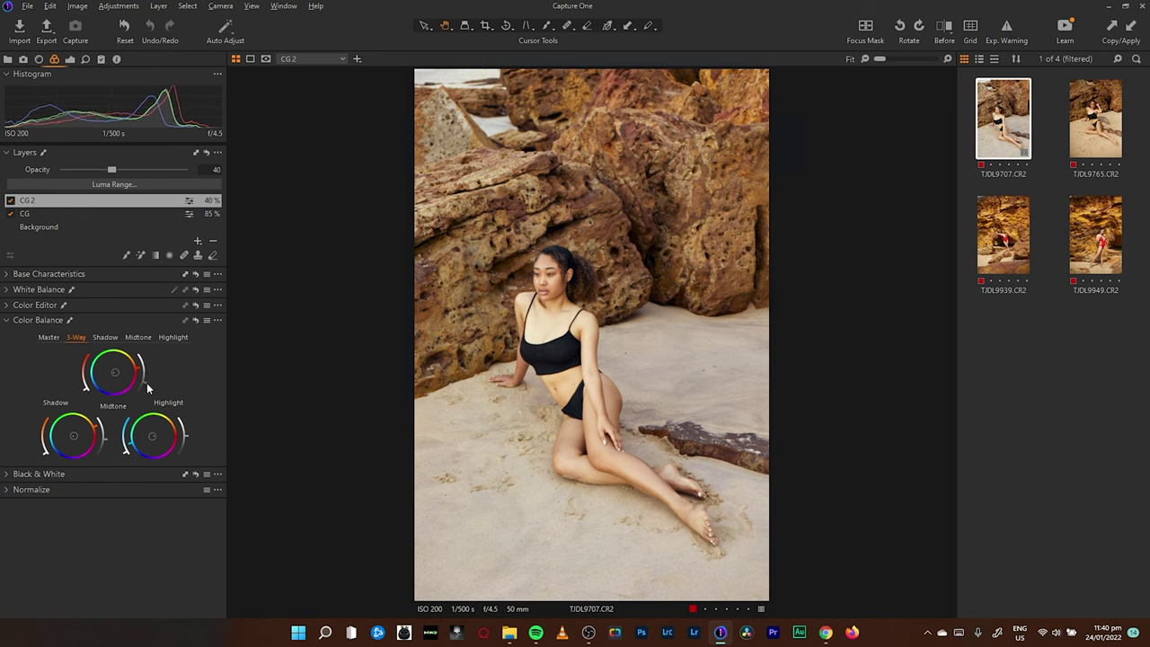
drag(148, 387, 152, 381)
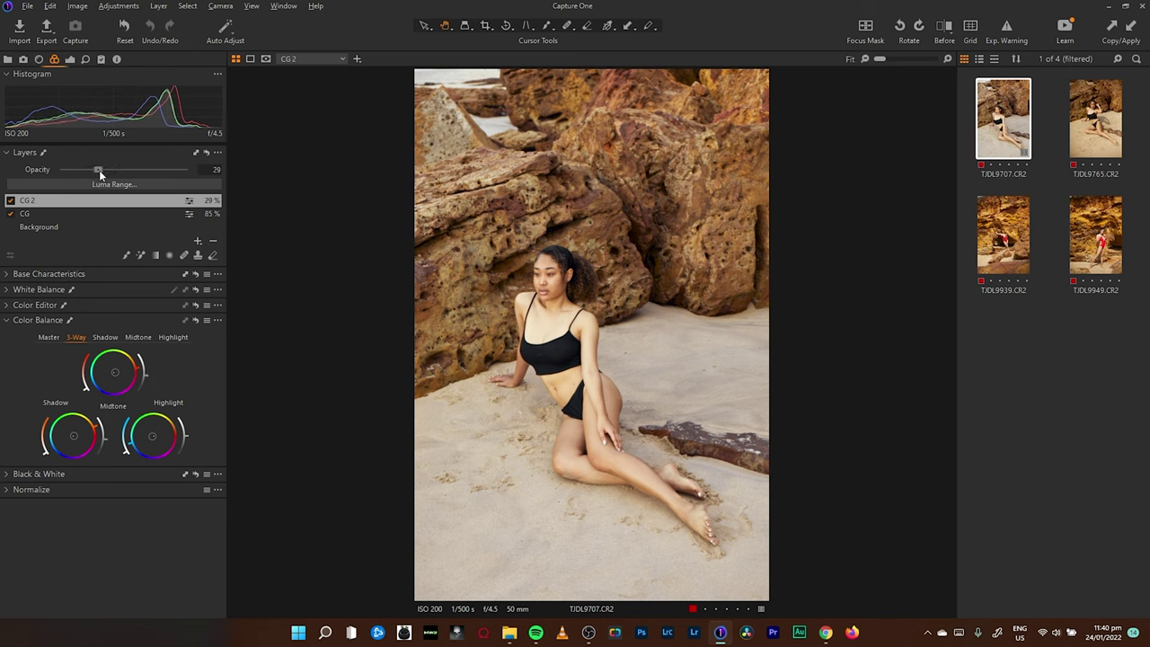
drag(99, 170, 101, 170)
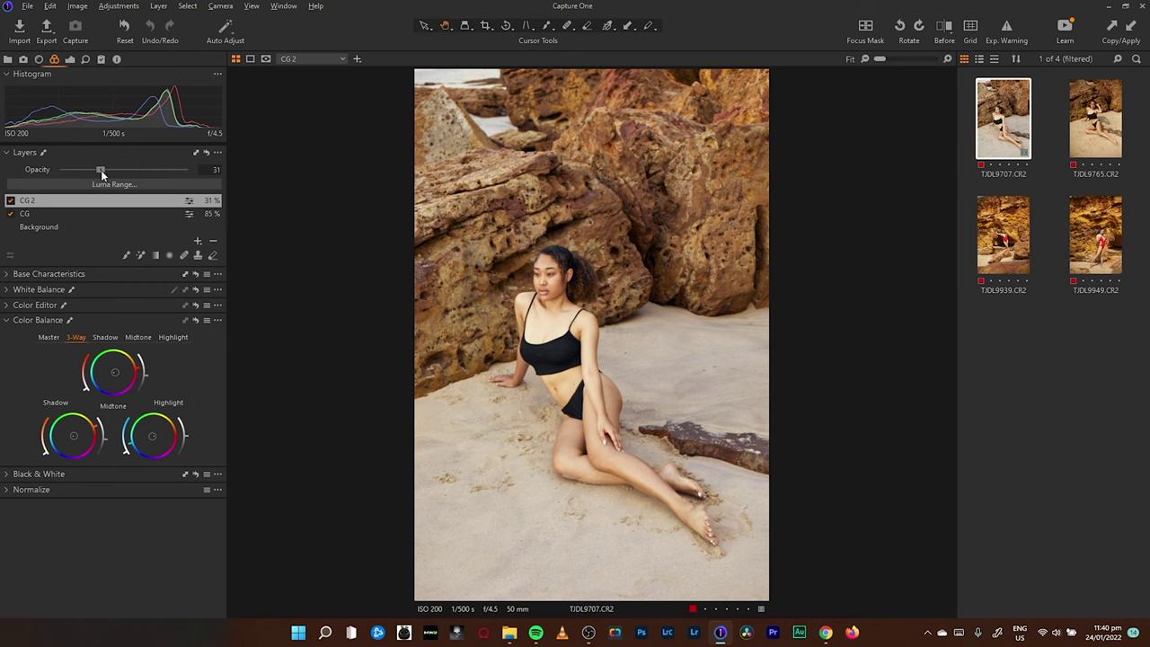
Toggle the CG 2 and CG layers on and off to compare the combined grade
click(11, 204)
click(10, 204)
click(11, 204)
click(11, 204)
click(11, 214)
click(11, 214)
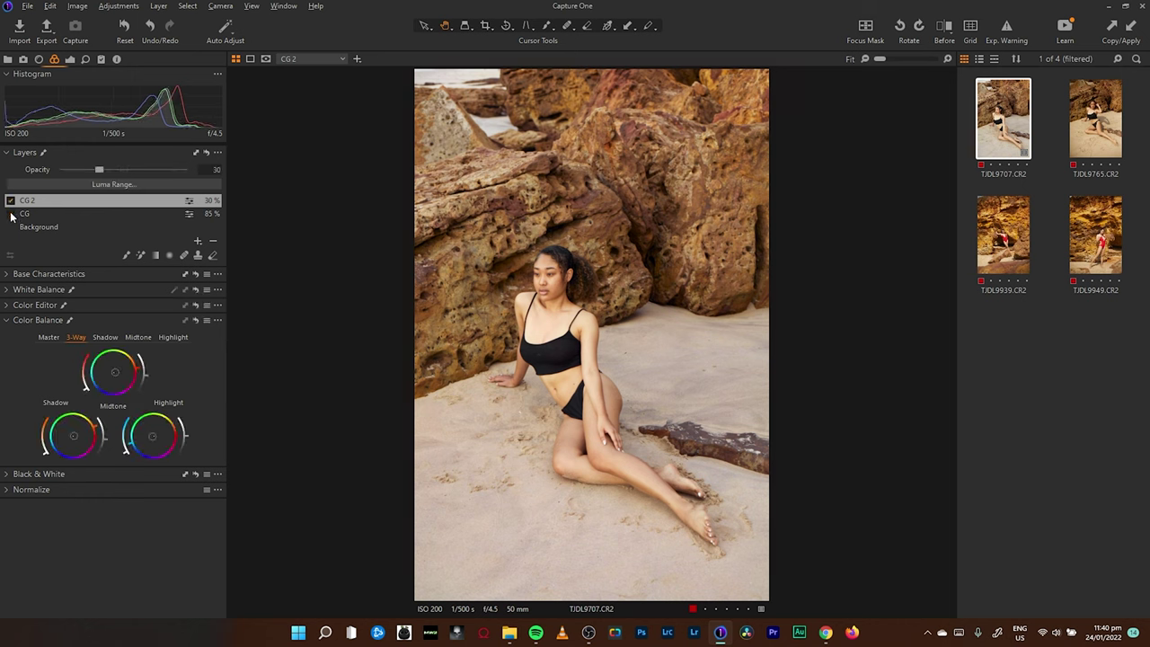
click(10, 214)
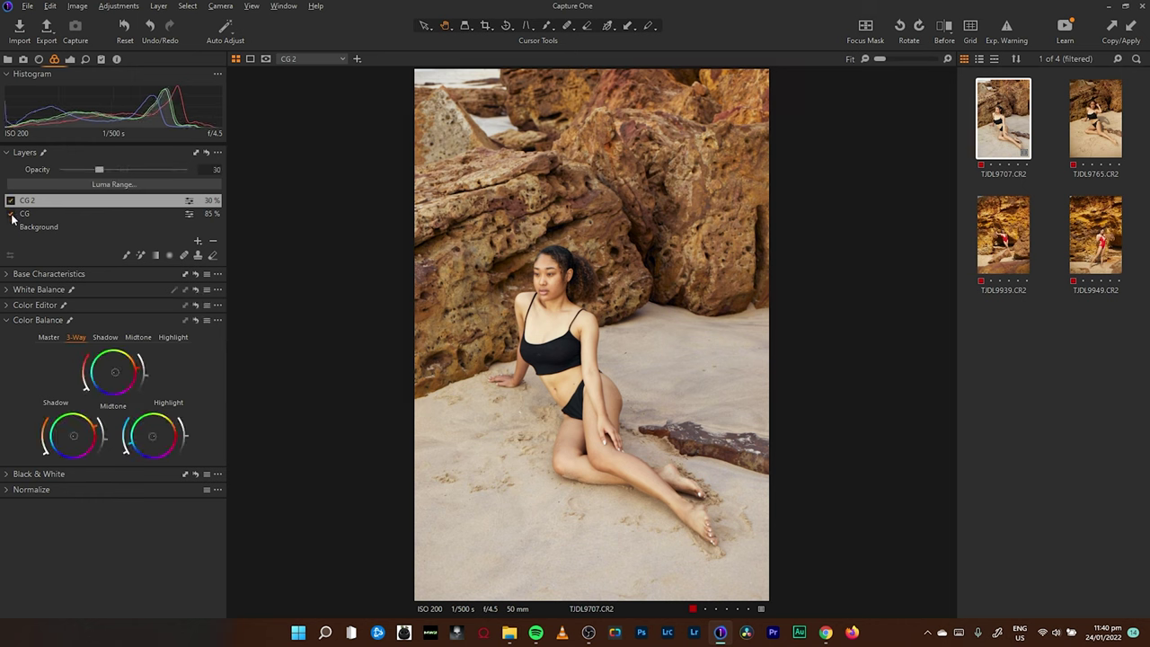
Compare Before and graded views, then zoom to 100% on the face and back to Fit
click(943, 30)
click(943, 30)
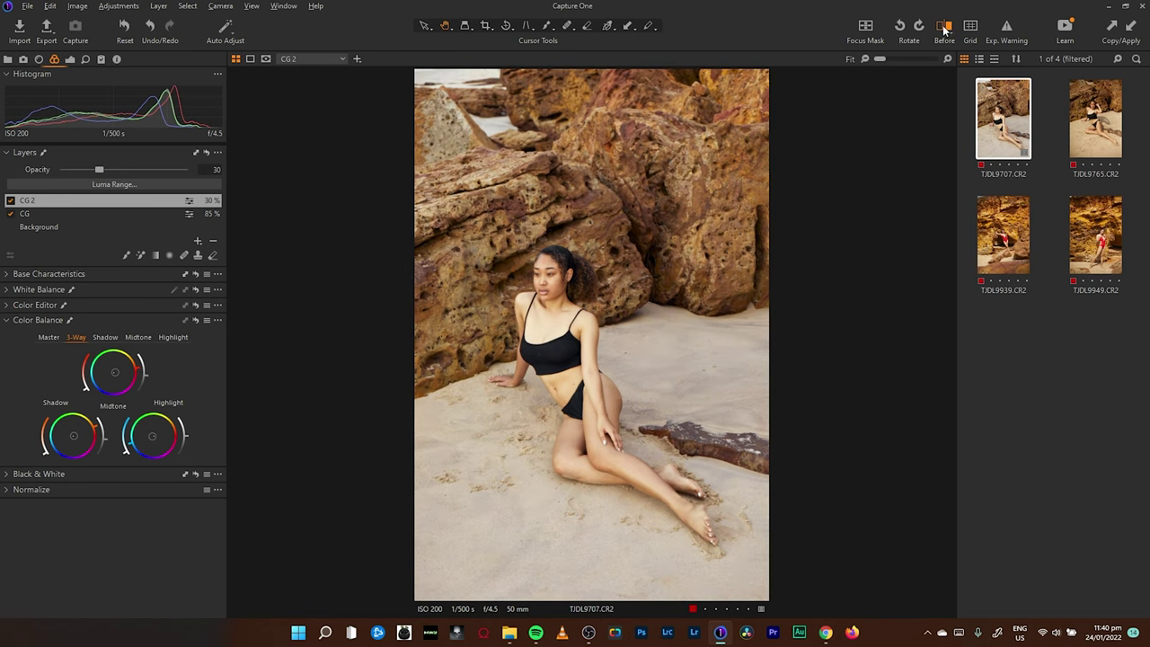
click(943, 30)
click(943, 32)
click(553, 289)
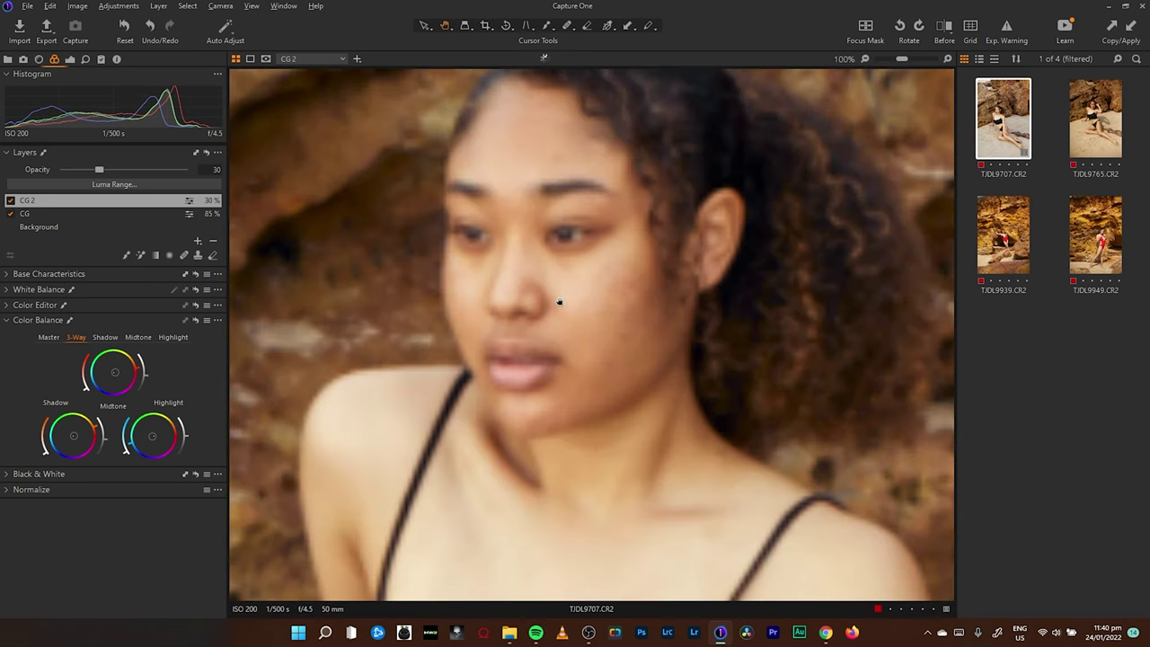
drag(647, 323, 682, 268)
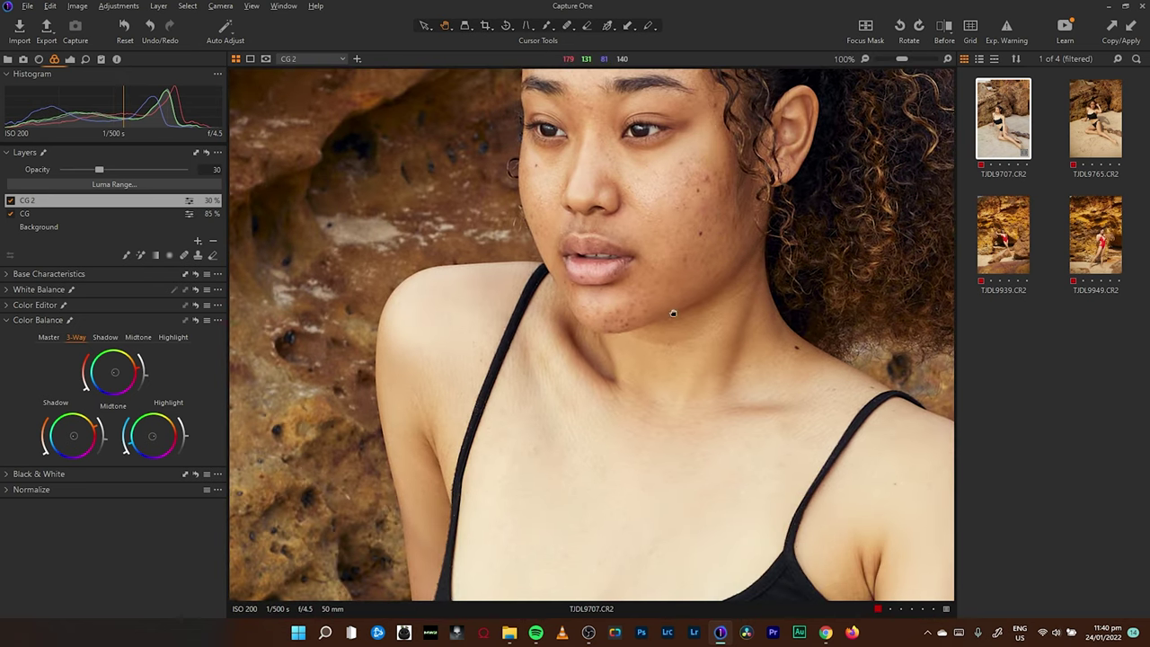
scroll(673, 314, down, 3)
key(ctrl+0)
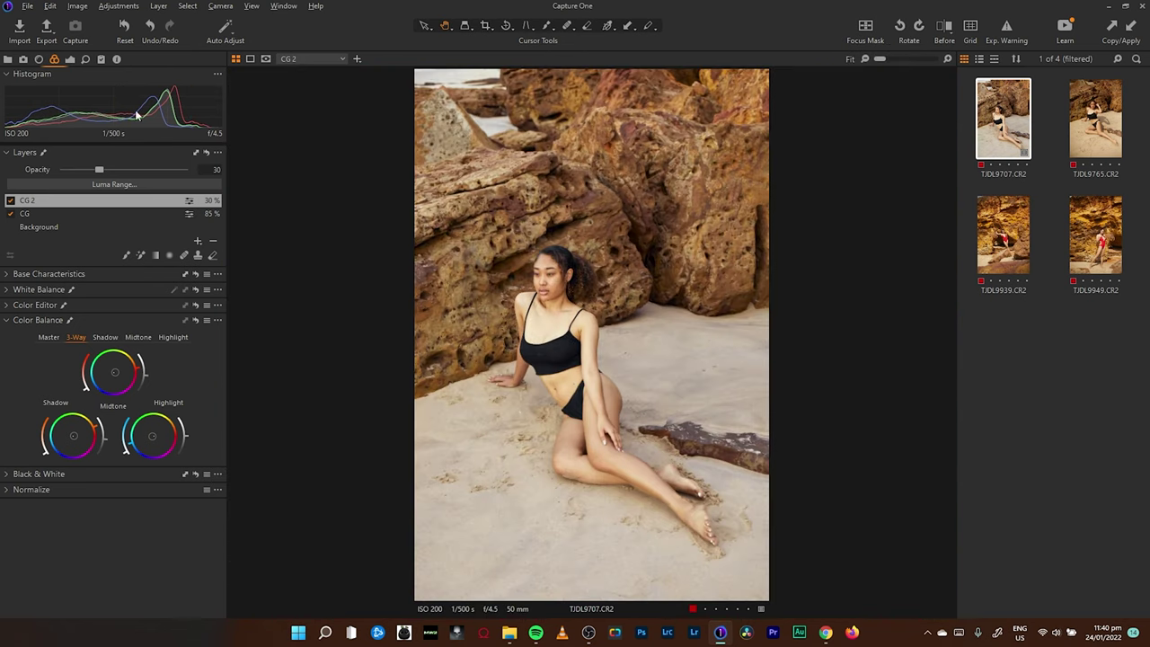
Select the Background layer, bring up its Exposure tools, and show the unedited Before view
click(85, 59)
click(38, 273)
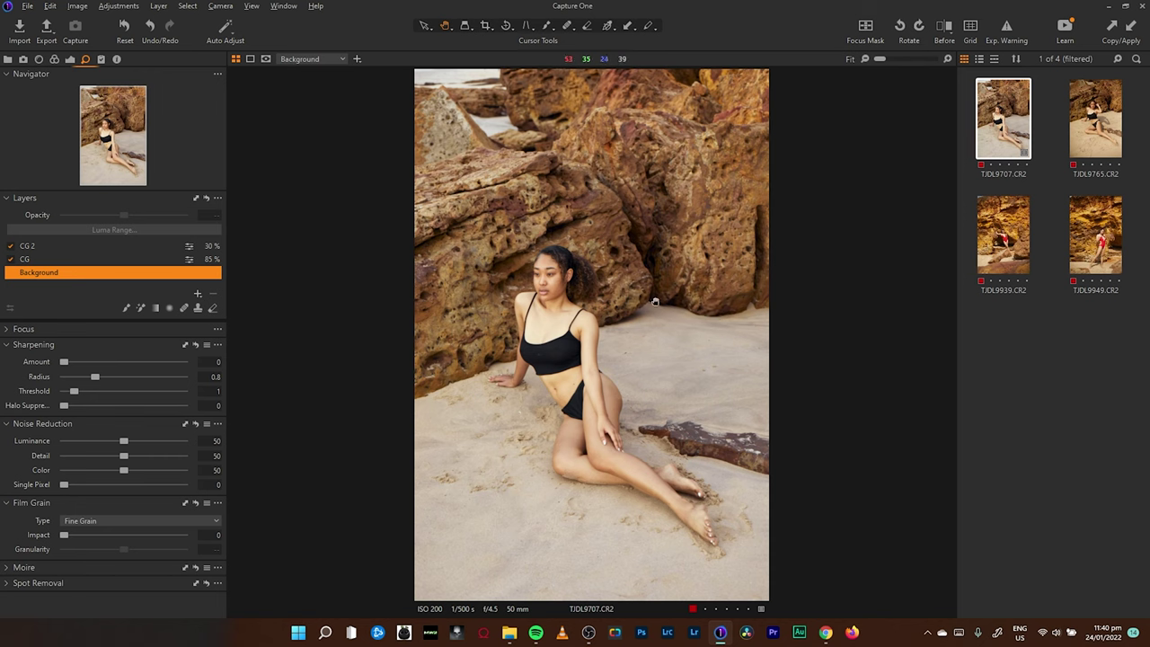
click(70, 59)
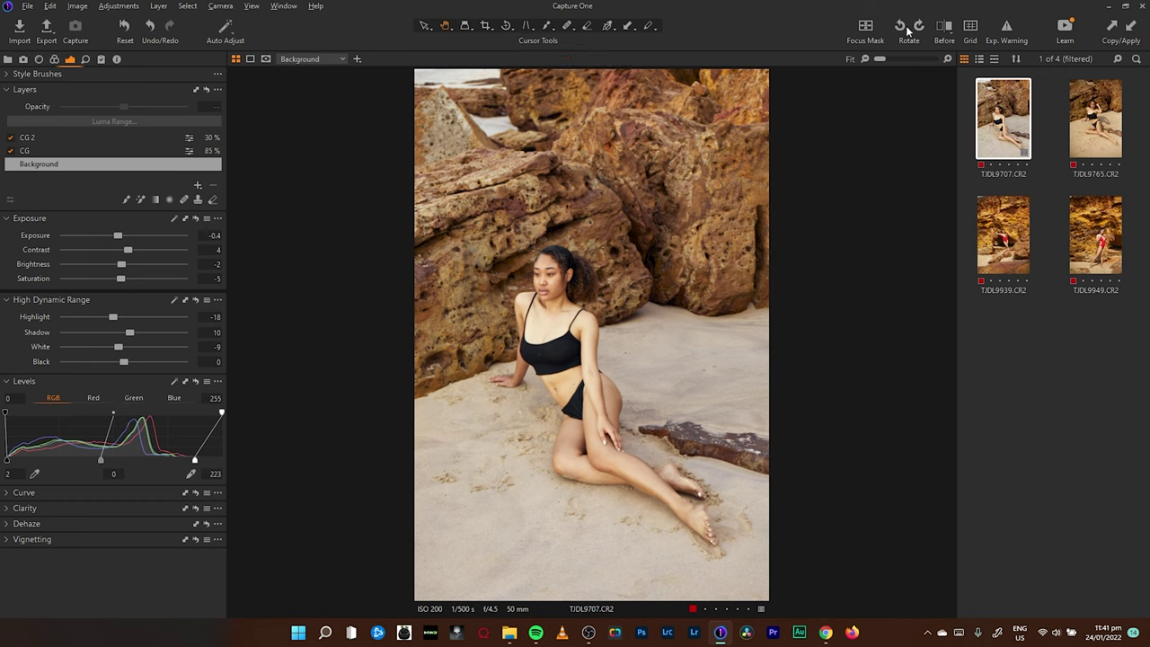
click(944, 29)
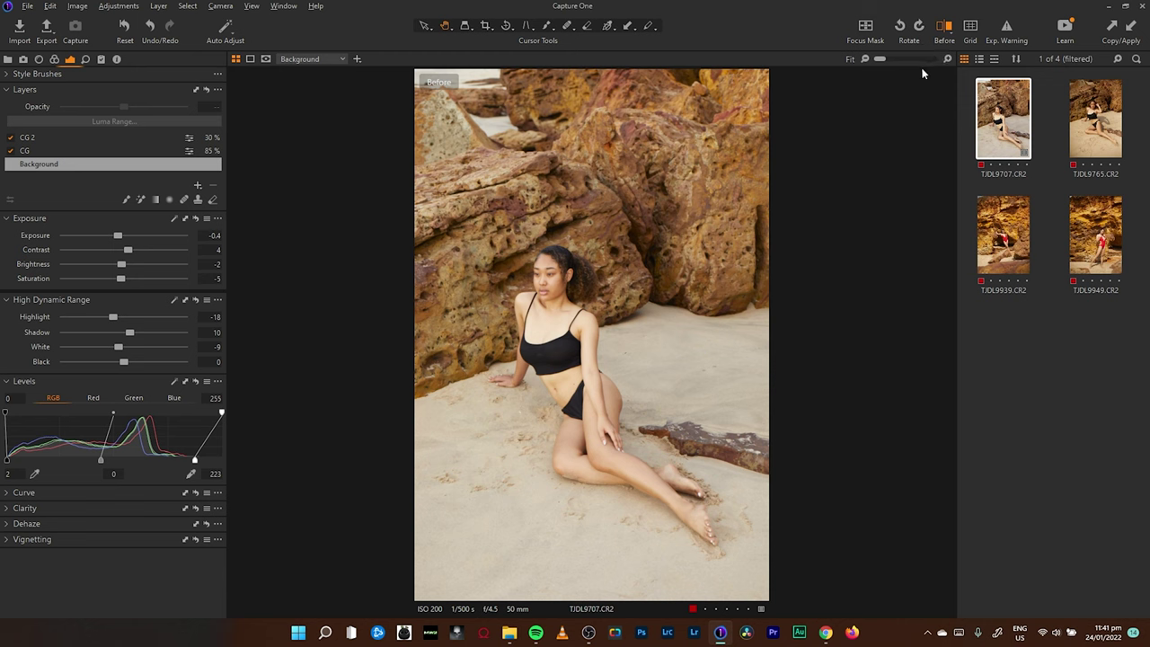
Turn off the Before view and open the second portrait, TJDL9765
click(944, 27)
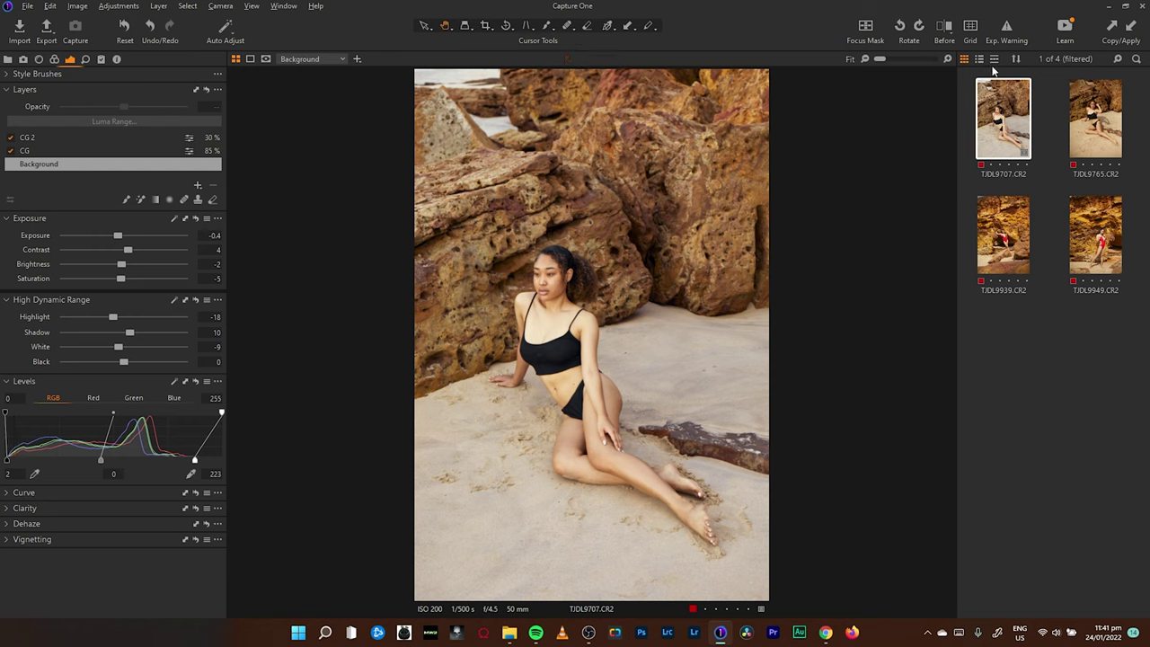
click(1098, 117)
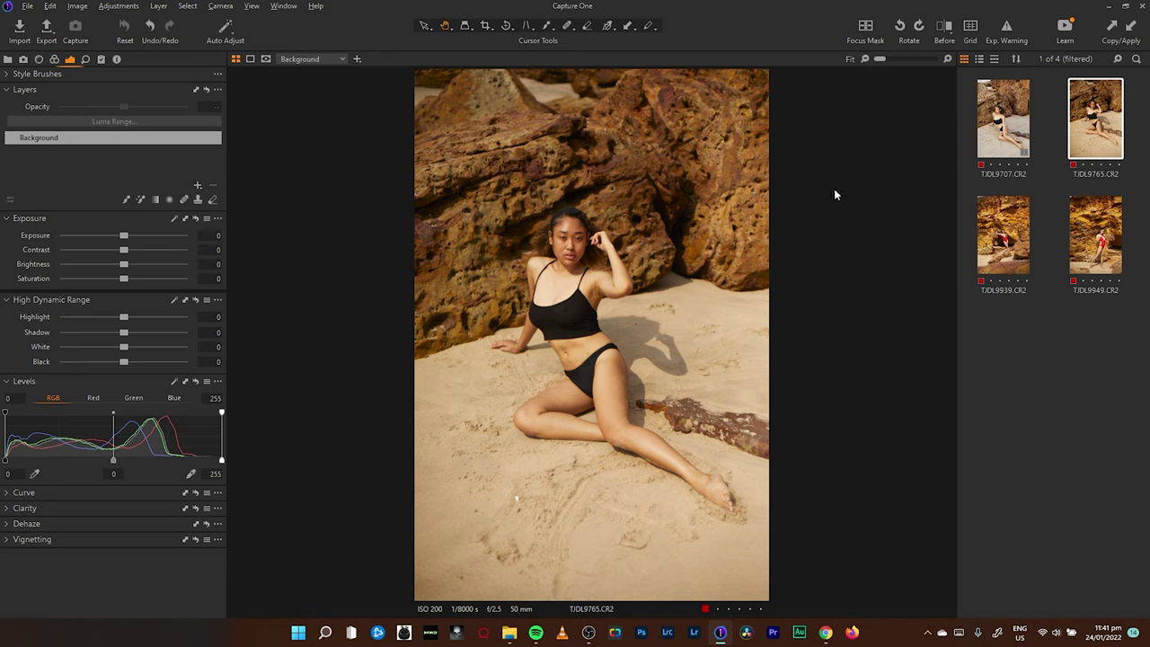
Apply the copied grade to TJDL9765, compare it with TJDL9707, and select its CG 2 layer
click(1132, 29)
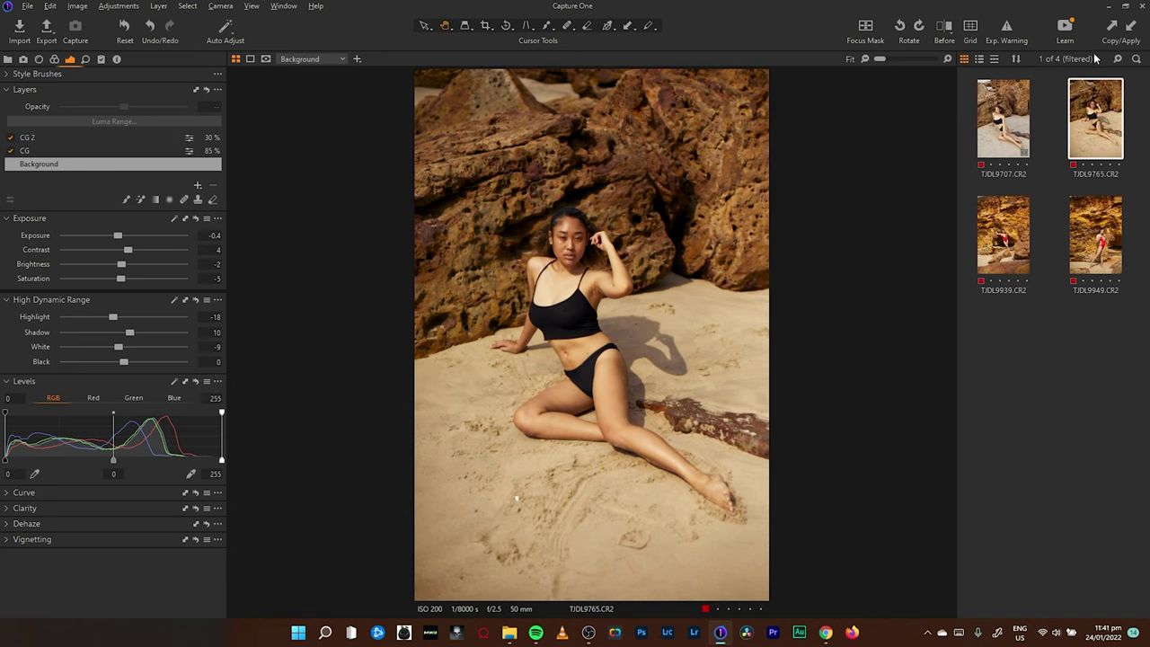
click(998, 131)
click(1107, 116)
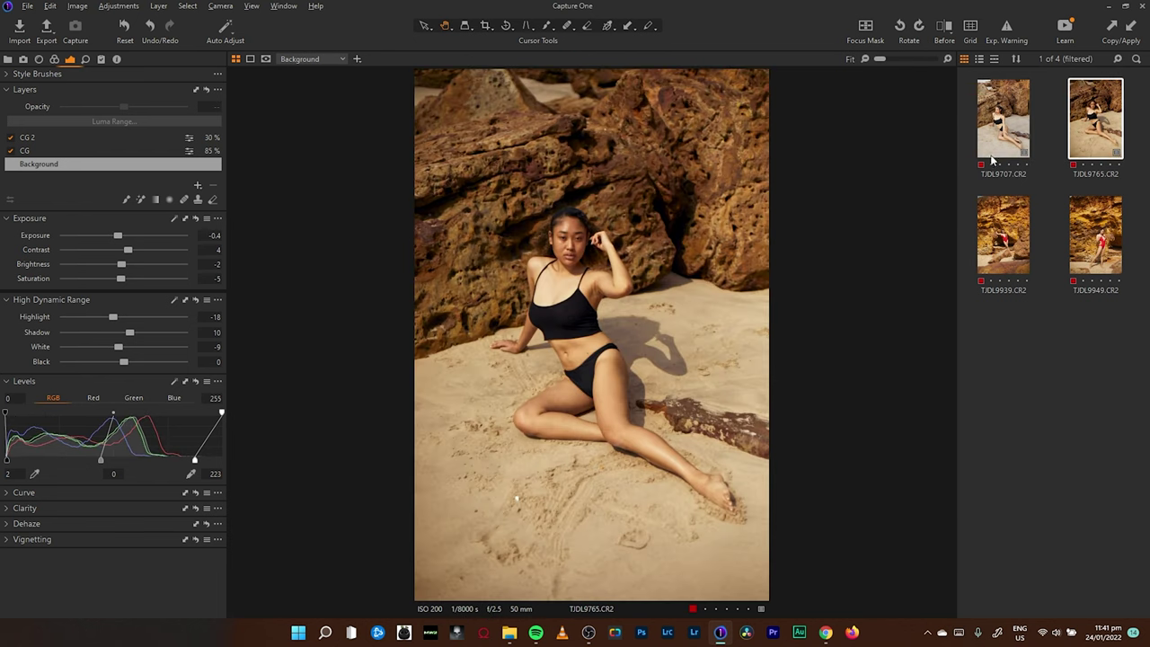
click(999, 133)
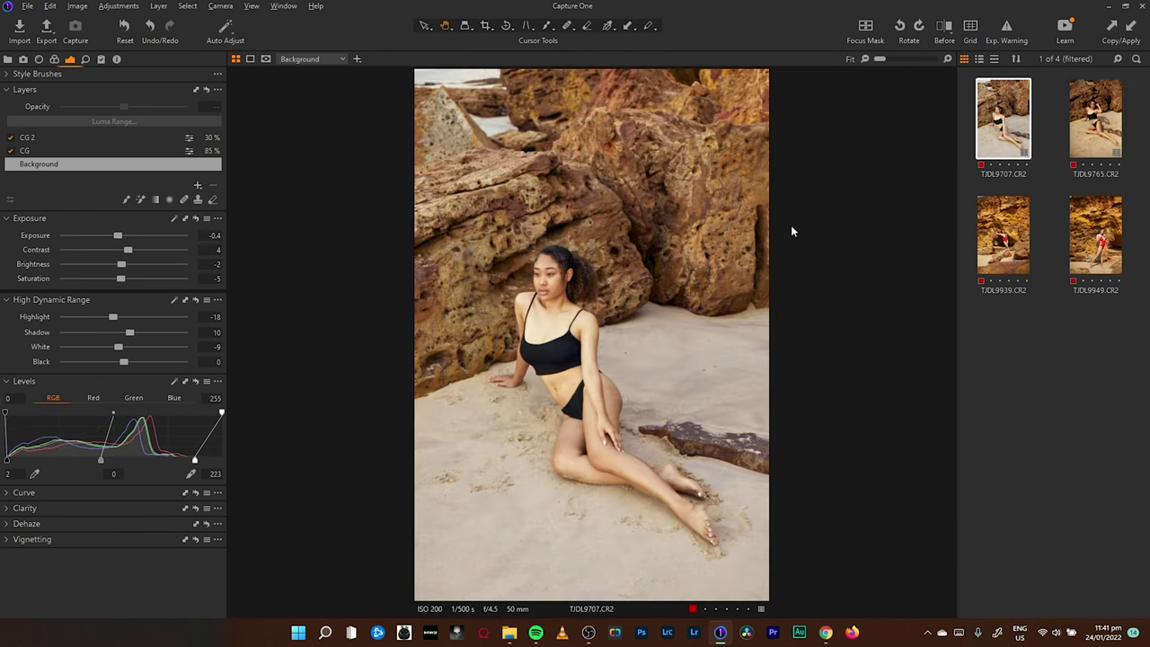
click(1096, 128)
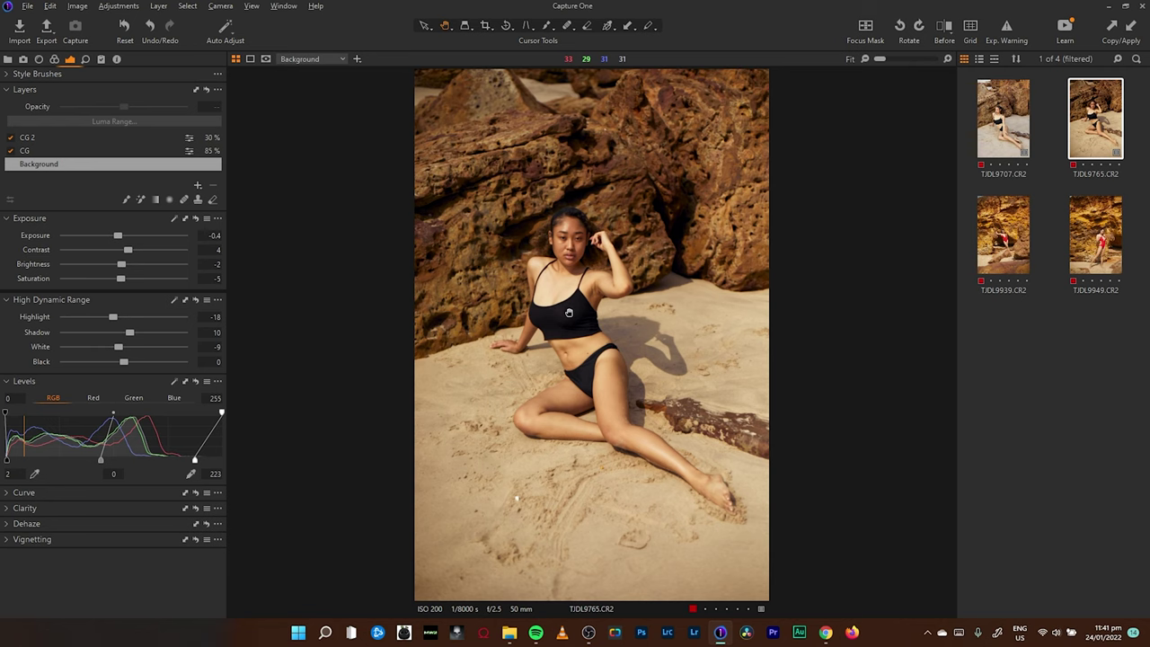
click(54, 141)
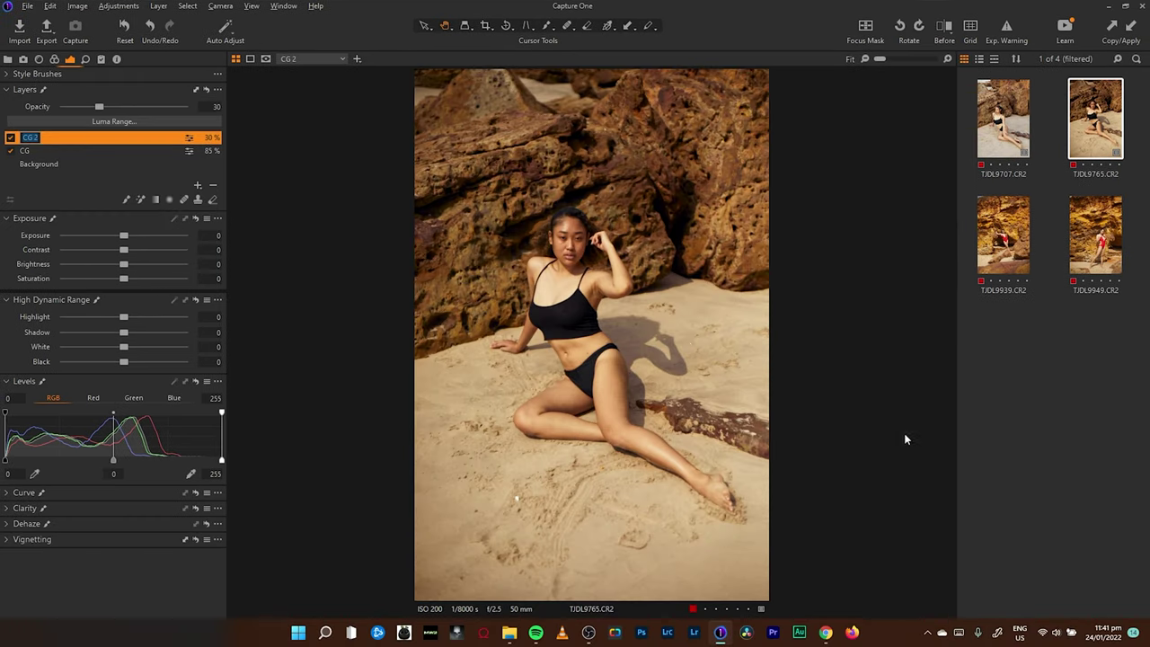
Confirm the CG 2 layer name and nudge its opacity slightly
drag(110, 312, 109, 342)
drag(144, 315, 133, 329)
drag(174, 315, 200, 340)
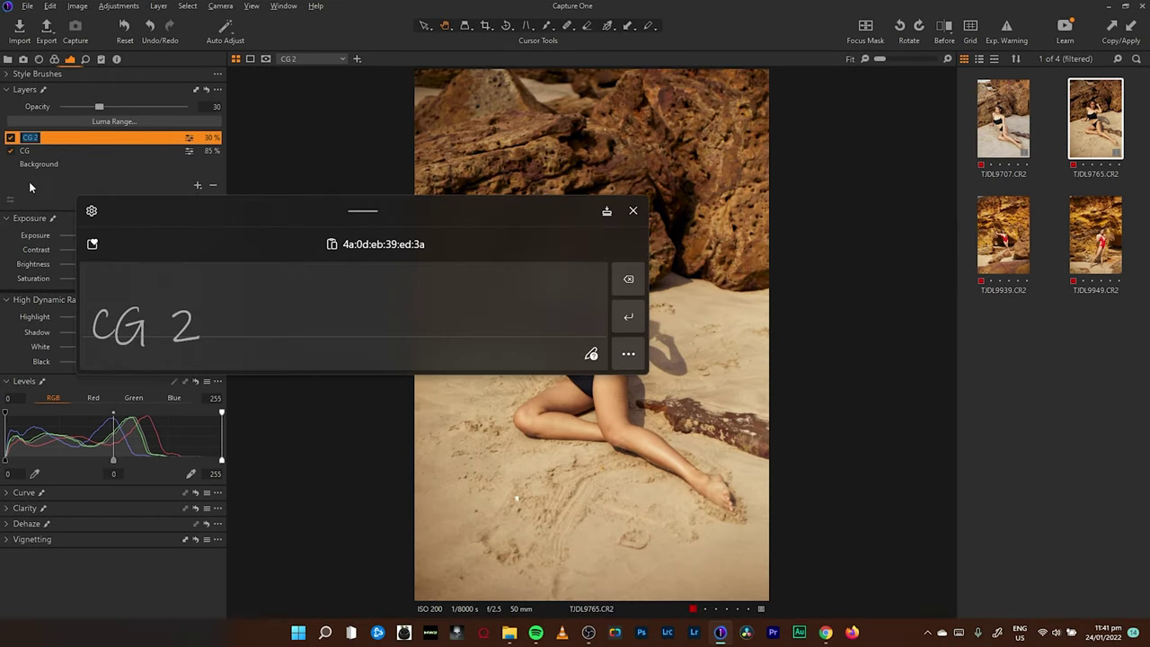
click(633, 211)
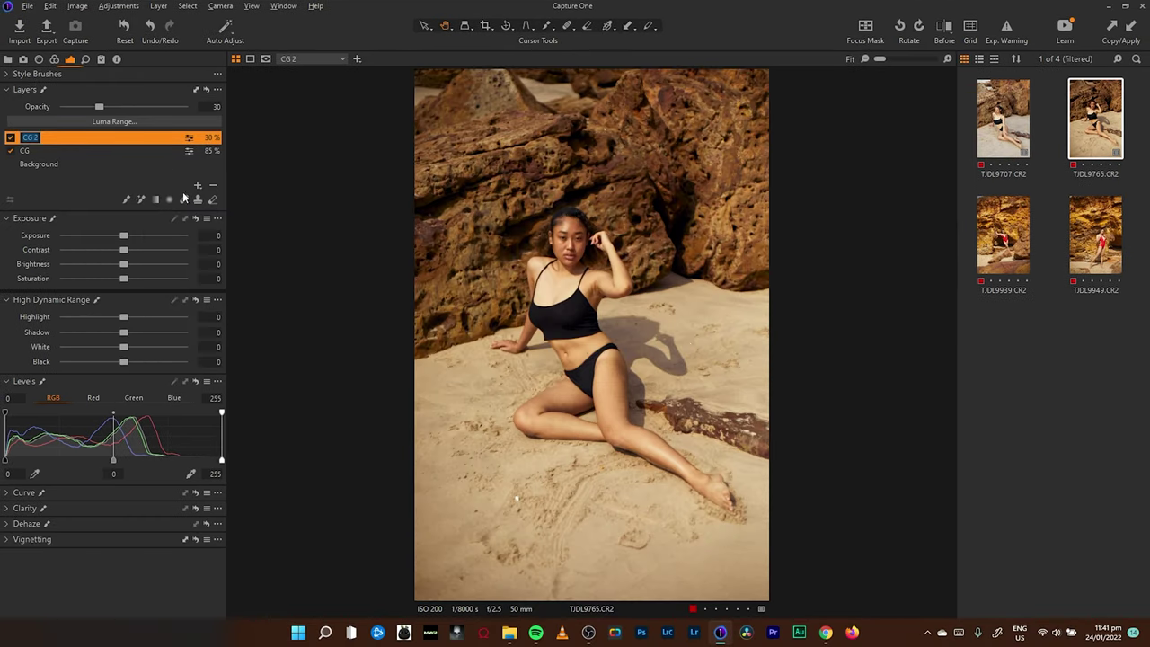
click(64, 184)
mouse_move(128, 106)
mouse_down()
mouse_move(172, 108)
mouse_move(124, 108)
mouse_up()
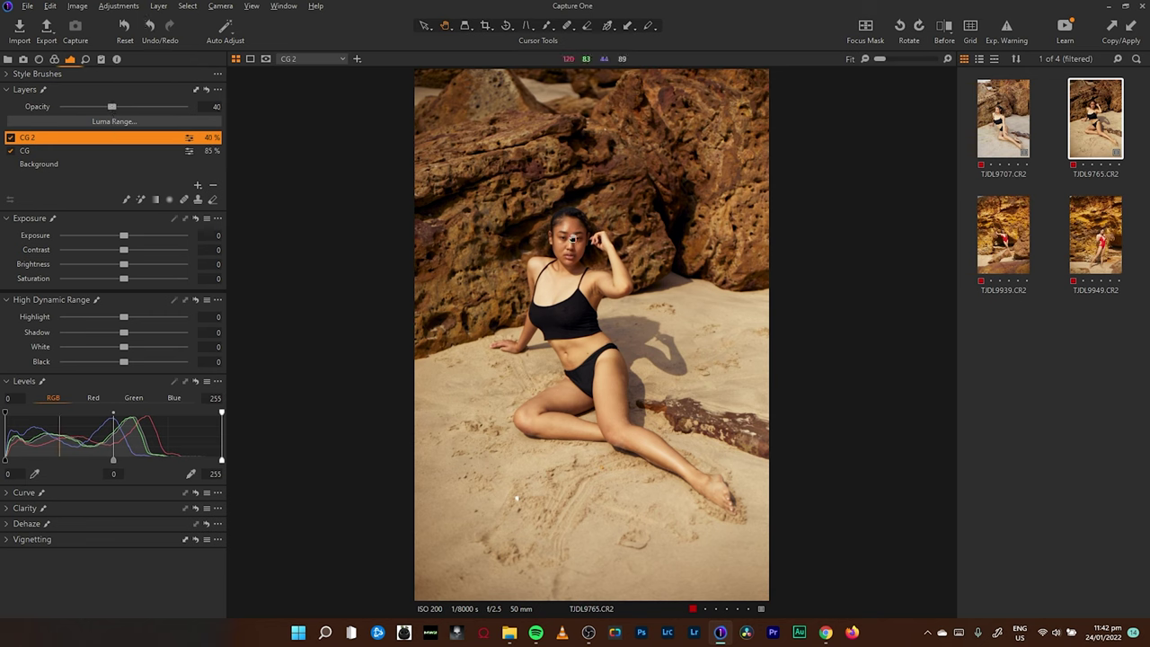
Compare Before and CG 2 visibility, then delete the CG 2 and CG layers
click(944, 29)
click(944, 29)
click(944, 30)
click(944, 30)
click(11, 138)
click(12, 140)
click(14, 141)
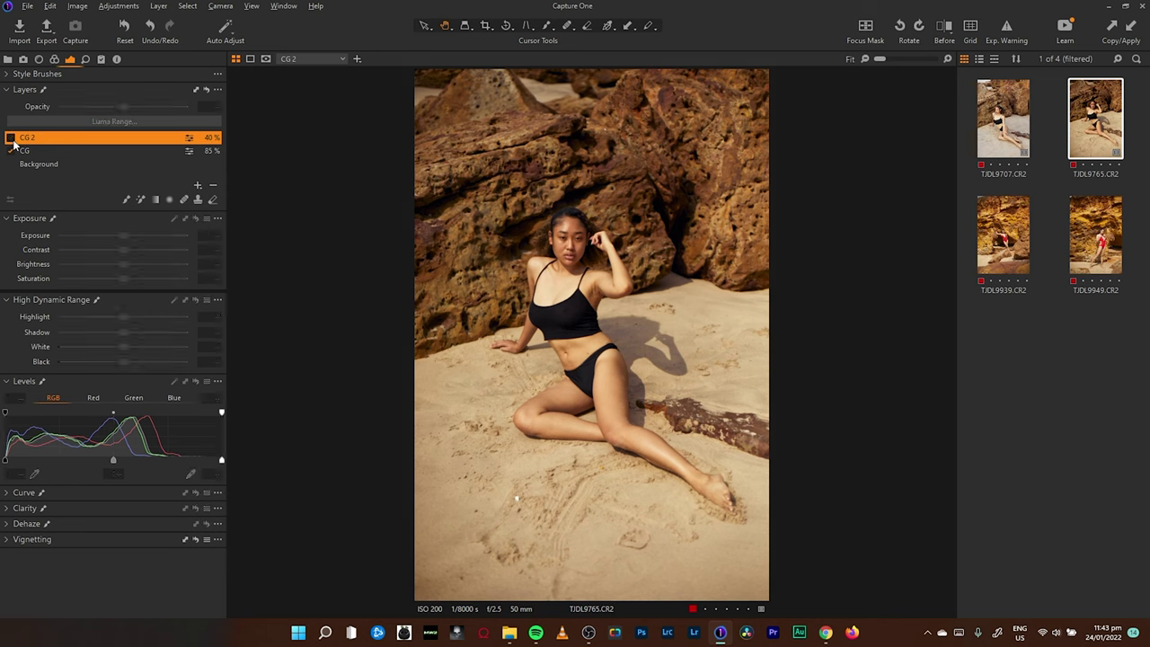
click(213, 186)
click(213, 186)
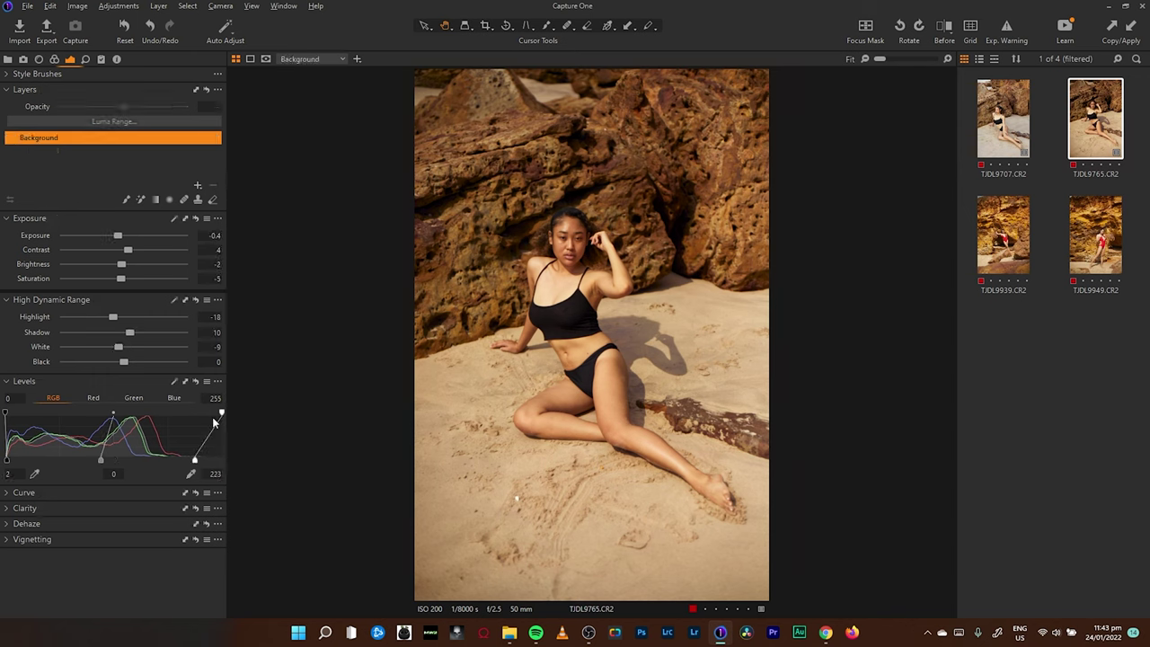
Drag TJDL9765's Levels white point to 212 and the HDR Highlight slider to -45
drag(198, 459, 183, 462)
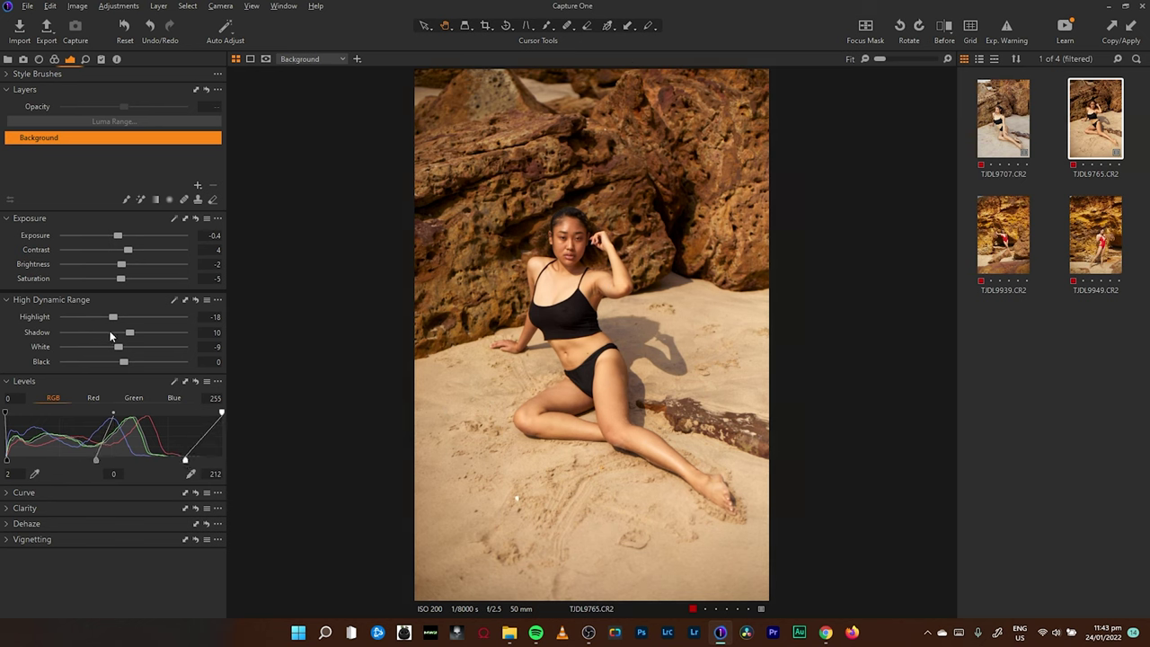
drag(112, 316, 97, 316)
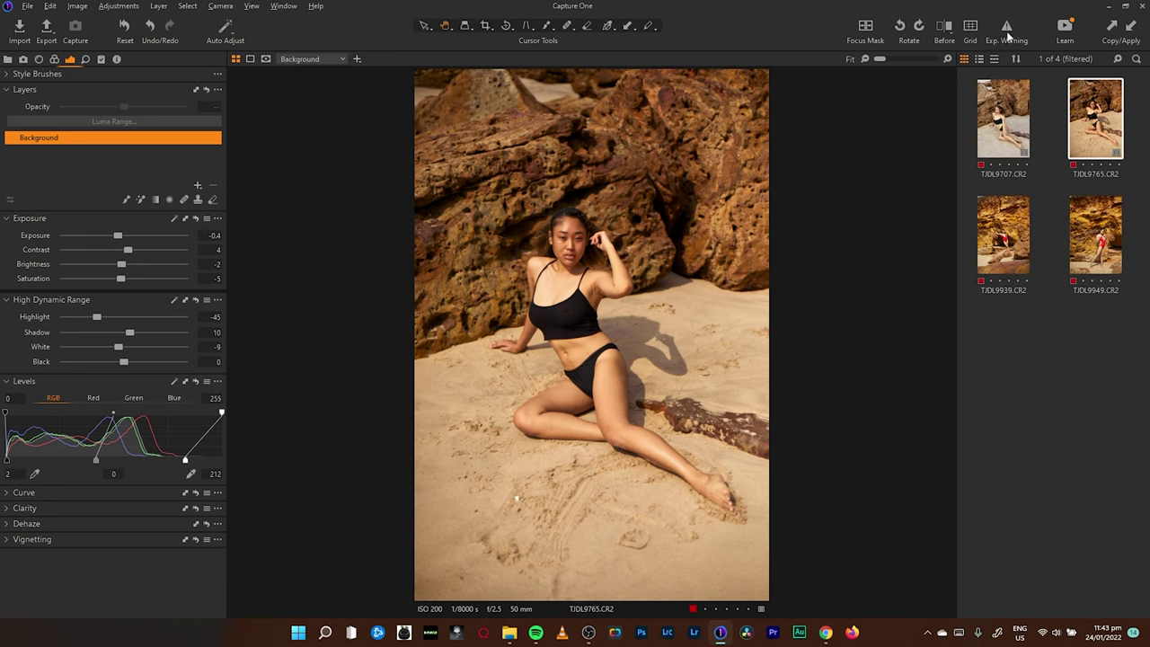
Add a new filled adjustment layer named CG above Background
click(197, 186)
click(229, 207)
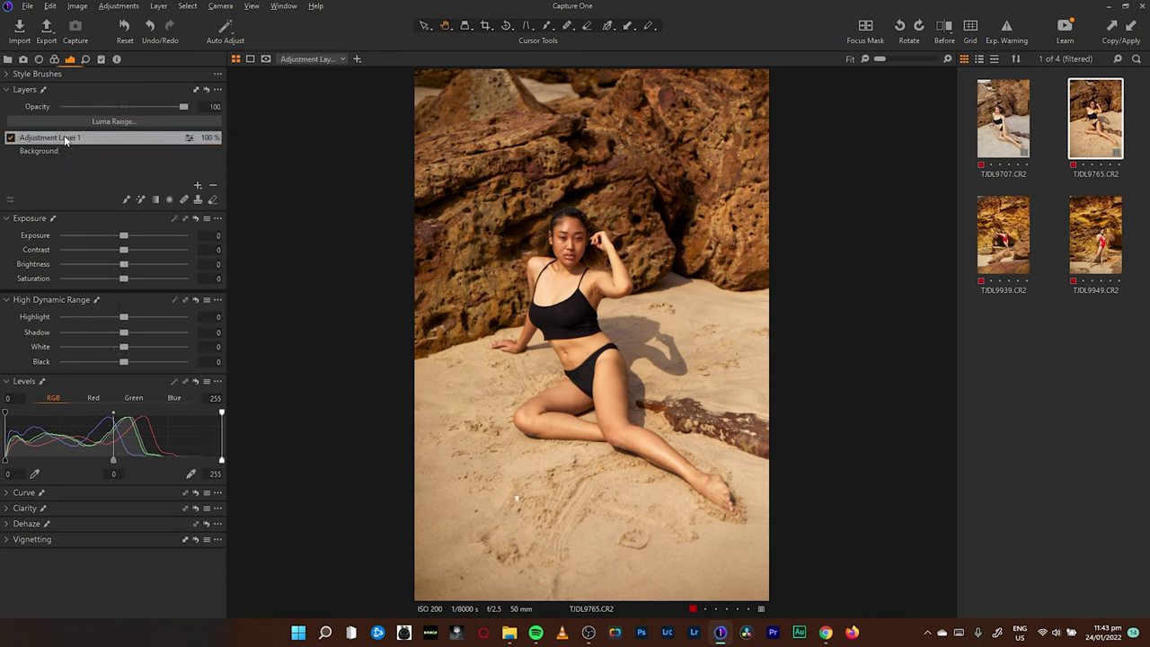
text(CG)
key(Return)
In Color Balance, retint the shadows and midtones and warm the highlights toward red
click(53, 58)
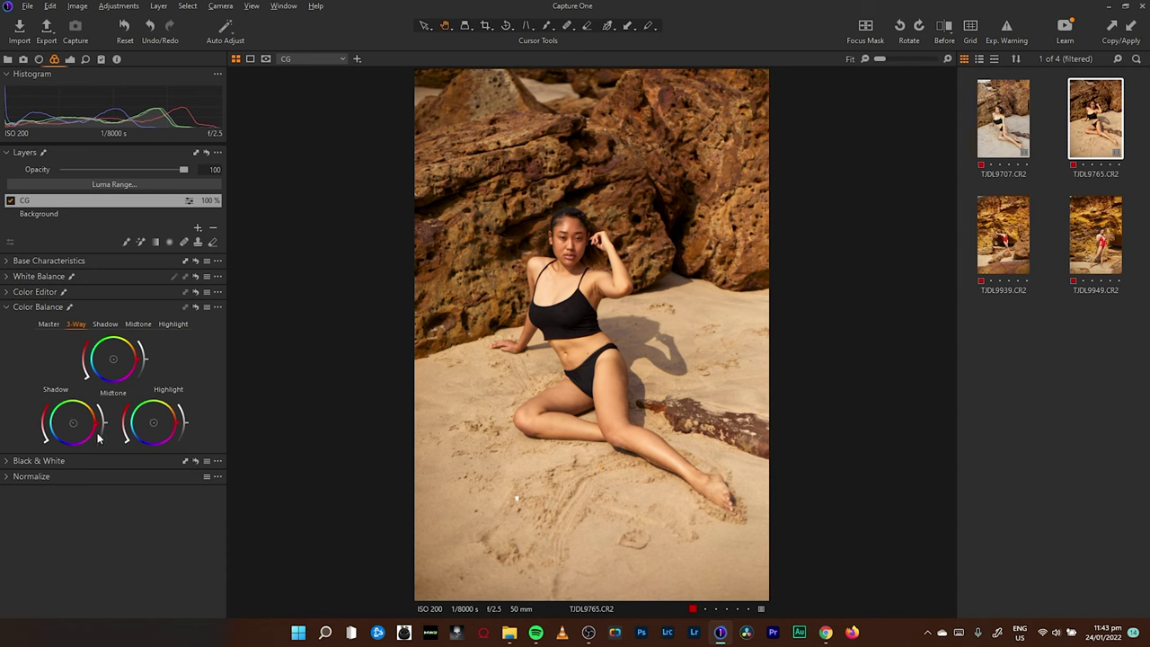
drag(55, 439, 44, 435)
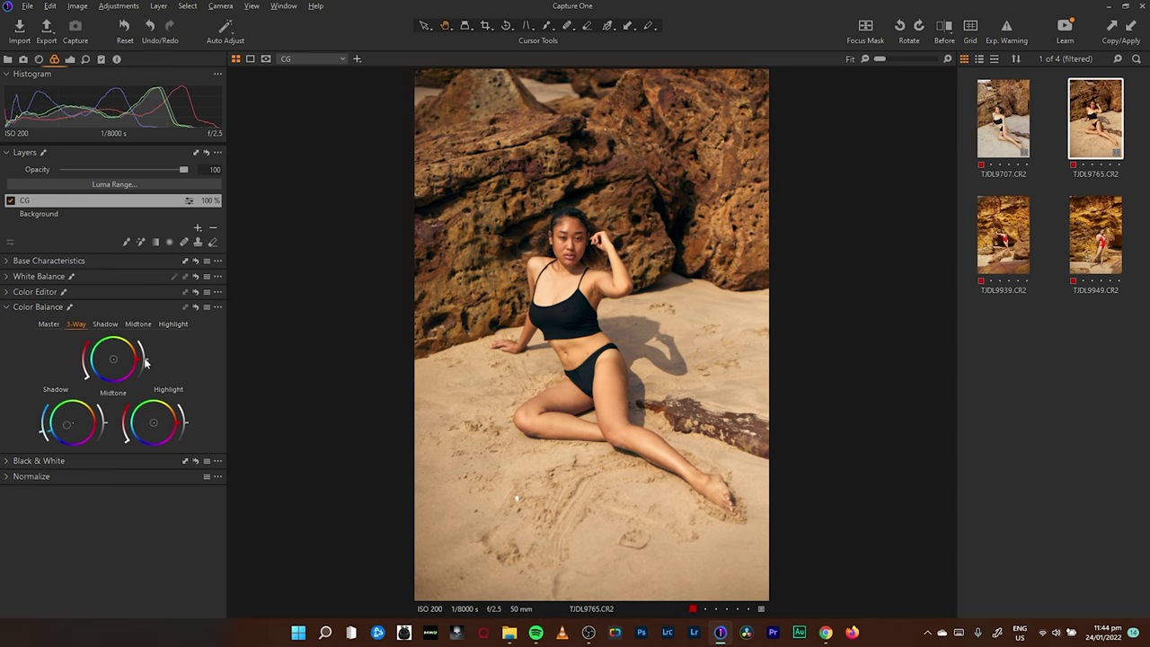
drag(183, 417, 124, 434)
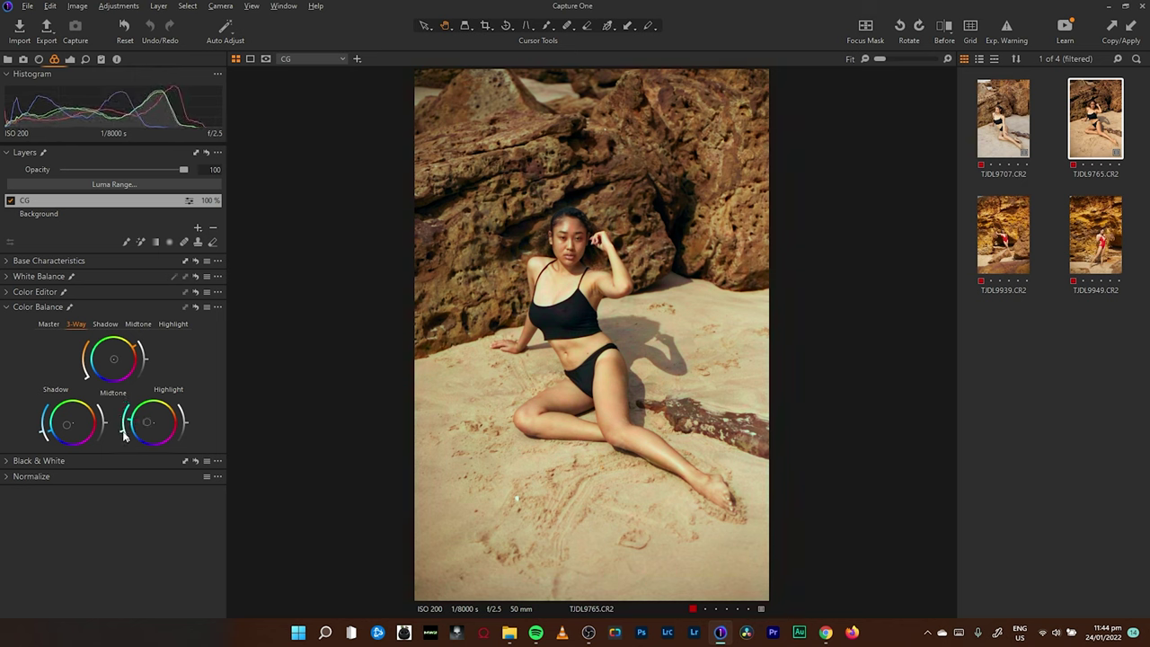
drag(89, 380, 83, 376)
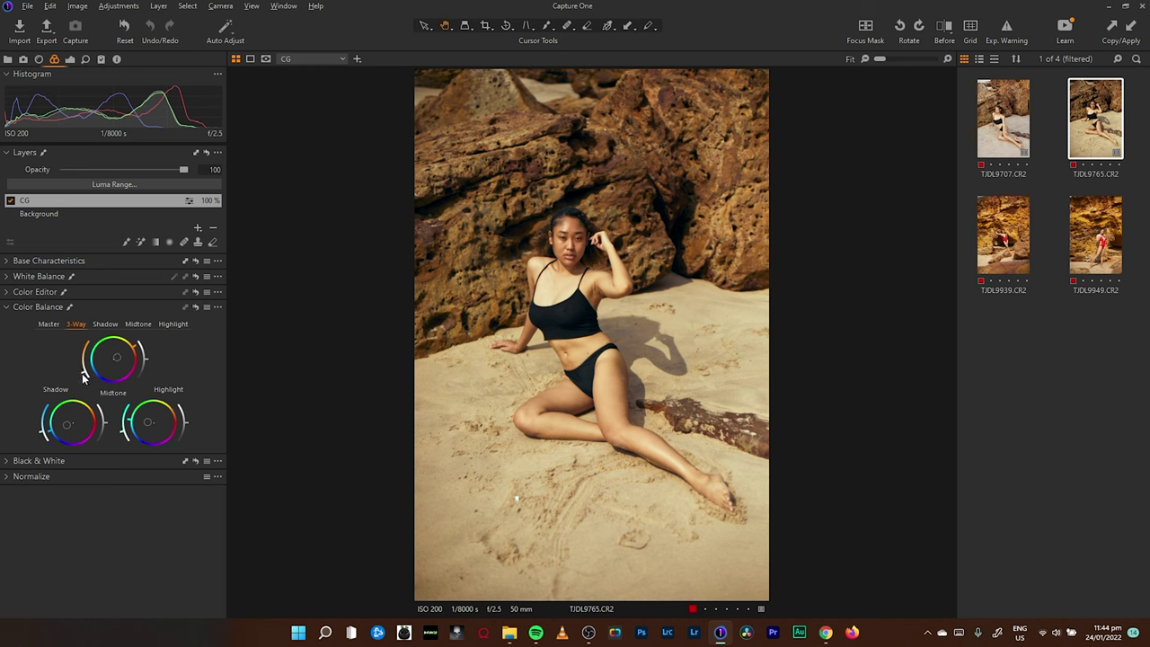
Toggle the CG grade repeatedly to compare it against the original, leaving it on
click(11, 201)
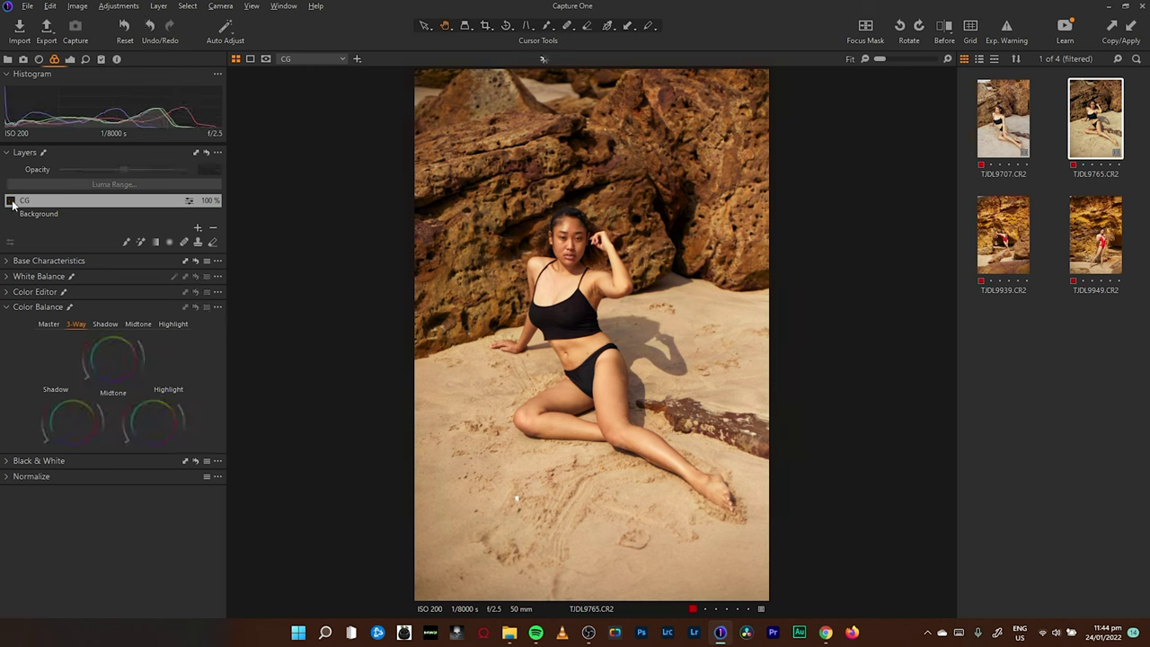
click(11, 201)
click(11, 202)
click(11, 201)
click(11, 202)
click(11, 201)
click(10, 201)
click(10, 201)
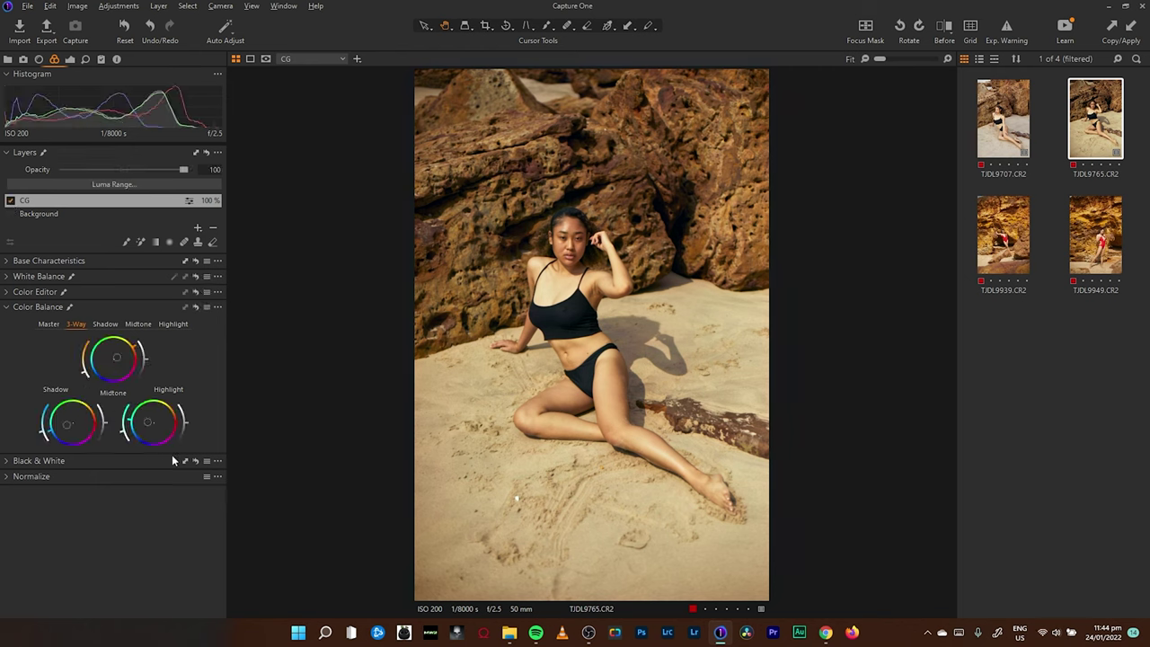
click(7, 308)
click(7, 292)
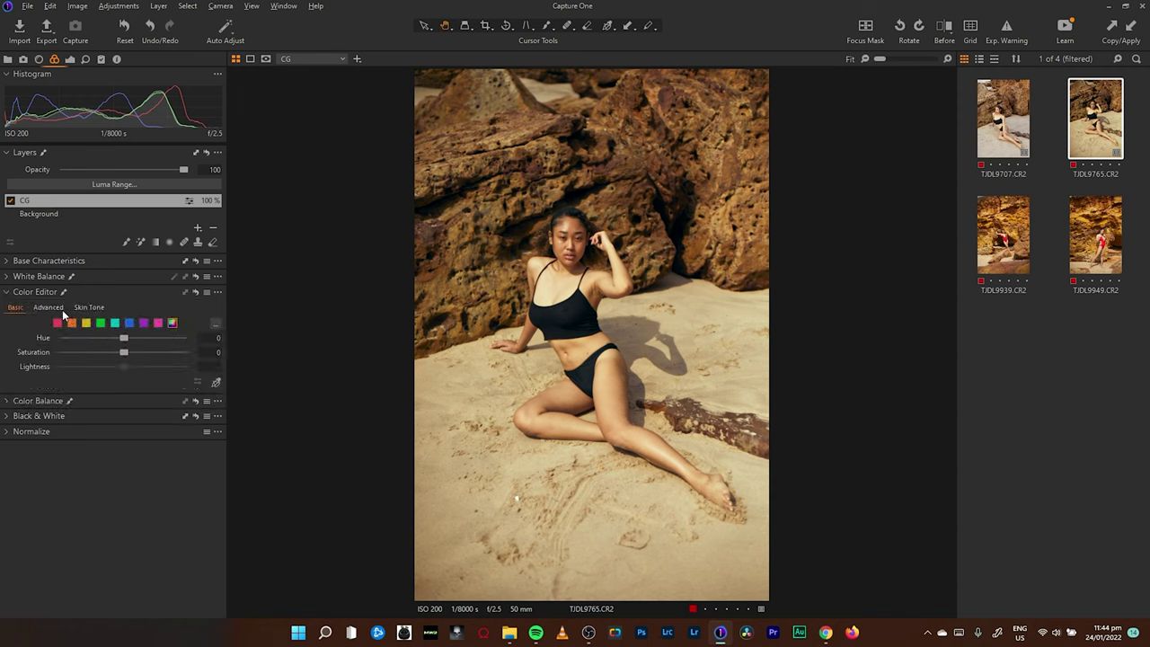
Shift the orange hue to about -2.4 in Color Editor, undoing a stray yellow hue change
click(72, 324)
click(87, 323)
drag(123, 337, 99, 337)
key(ctrl+z)
key(ctrl+z)
key(ctrl+z)
key(ctrl+z)
mouse_move(124, 340)
mouse_down()
mouse_move(99, 339)
mouse_move(118, 339)
mouse_up()
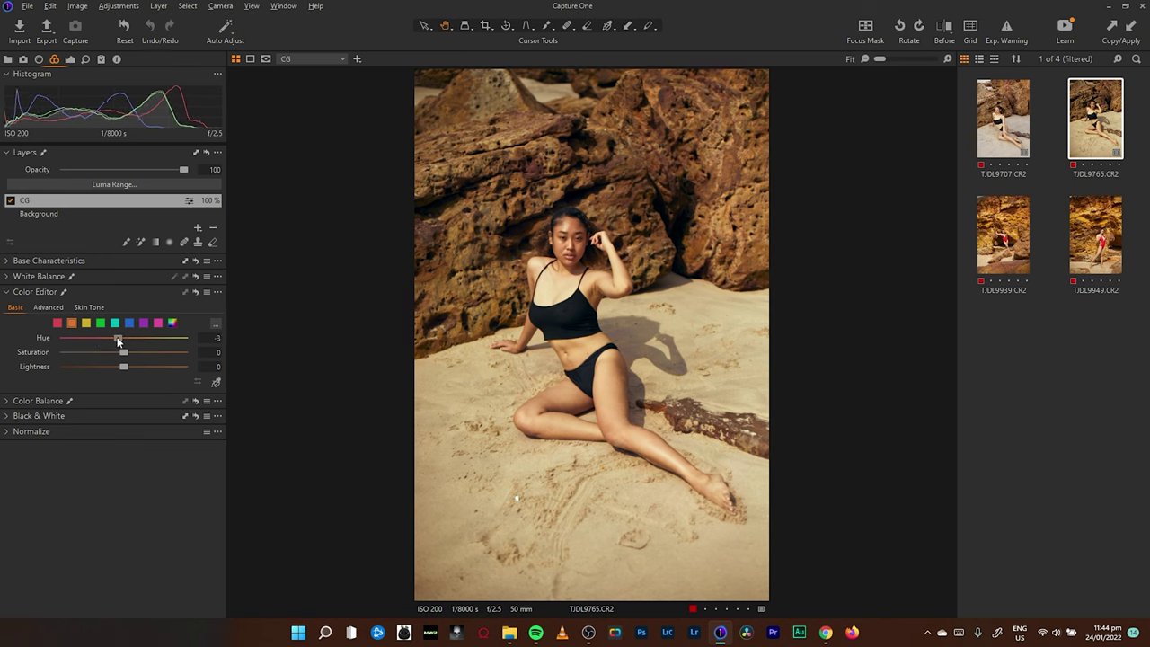
drag(118, 340, 118, 339)
click(71, 59)
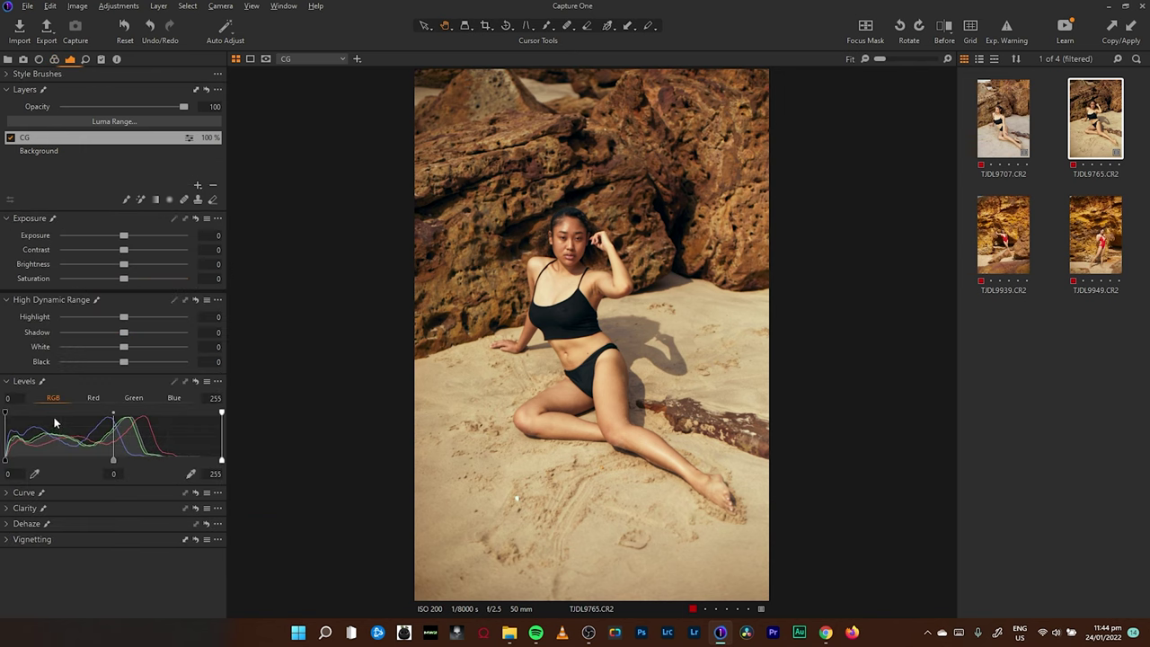
Add two gentle lift points to the CG layer's RGB tone curve
click(9, 385)
click(11, 304)
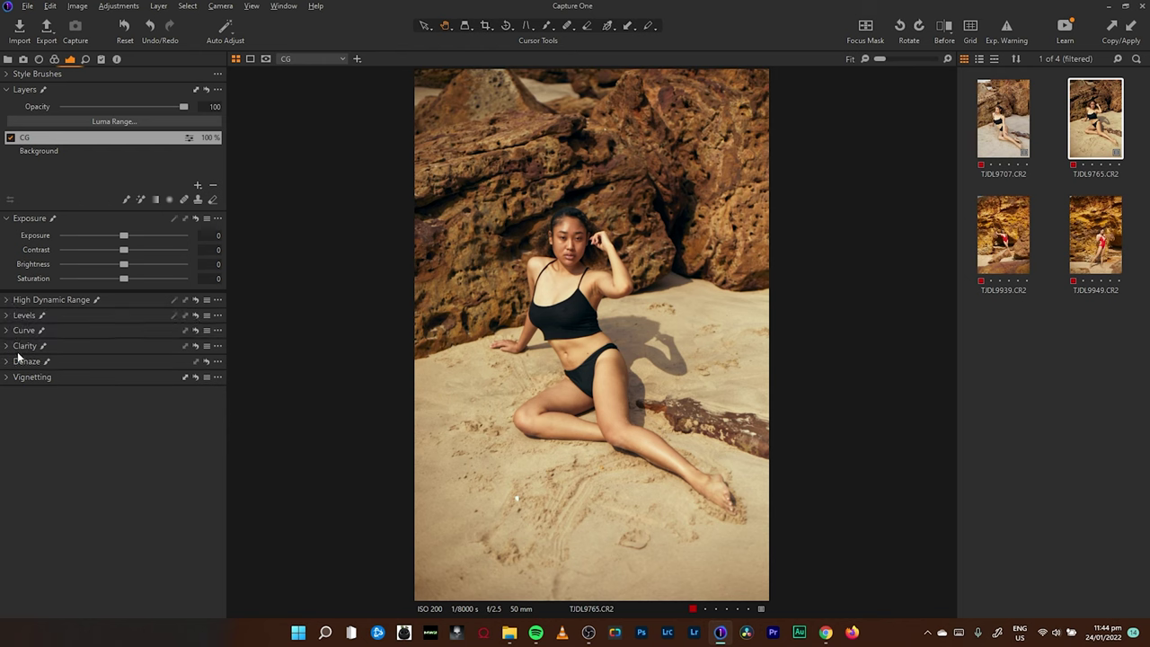
click(8, 330)
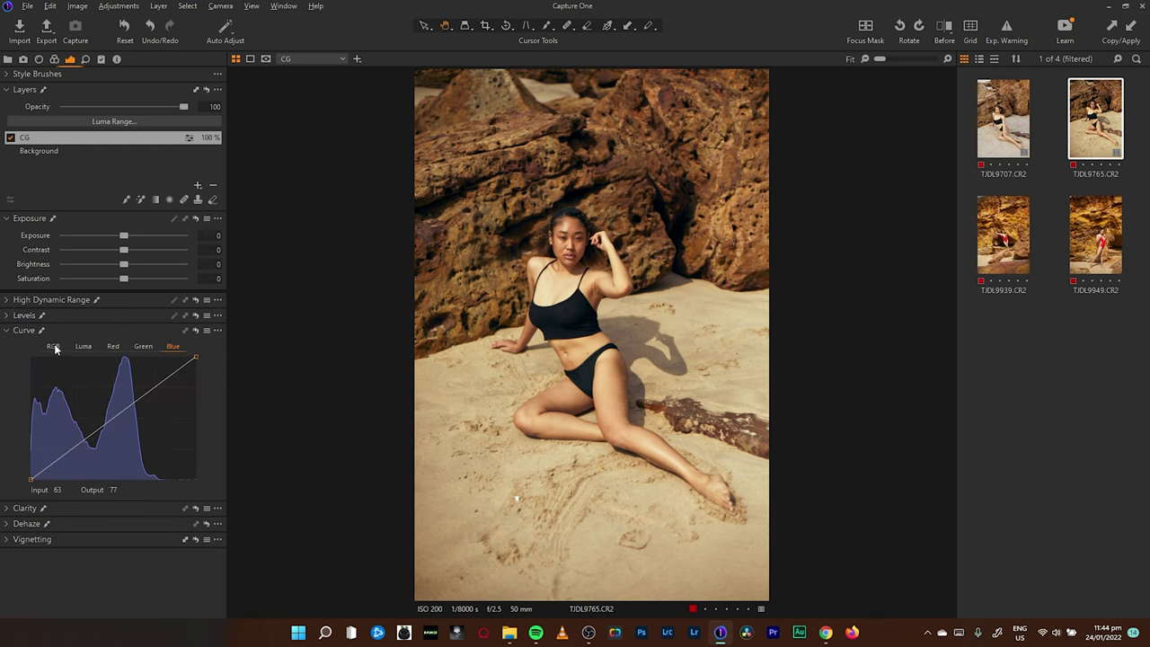
click(54, 347)
drag(107, 418, 111, 415)
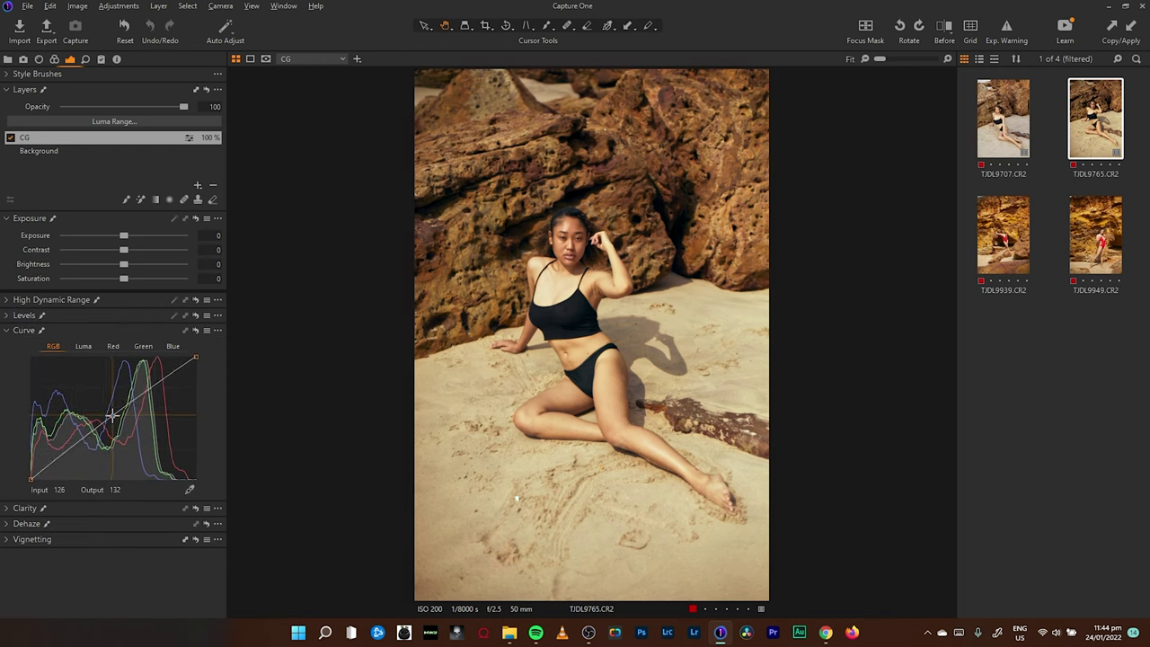
click(71, 447)
click(10, 137)
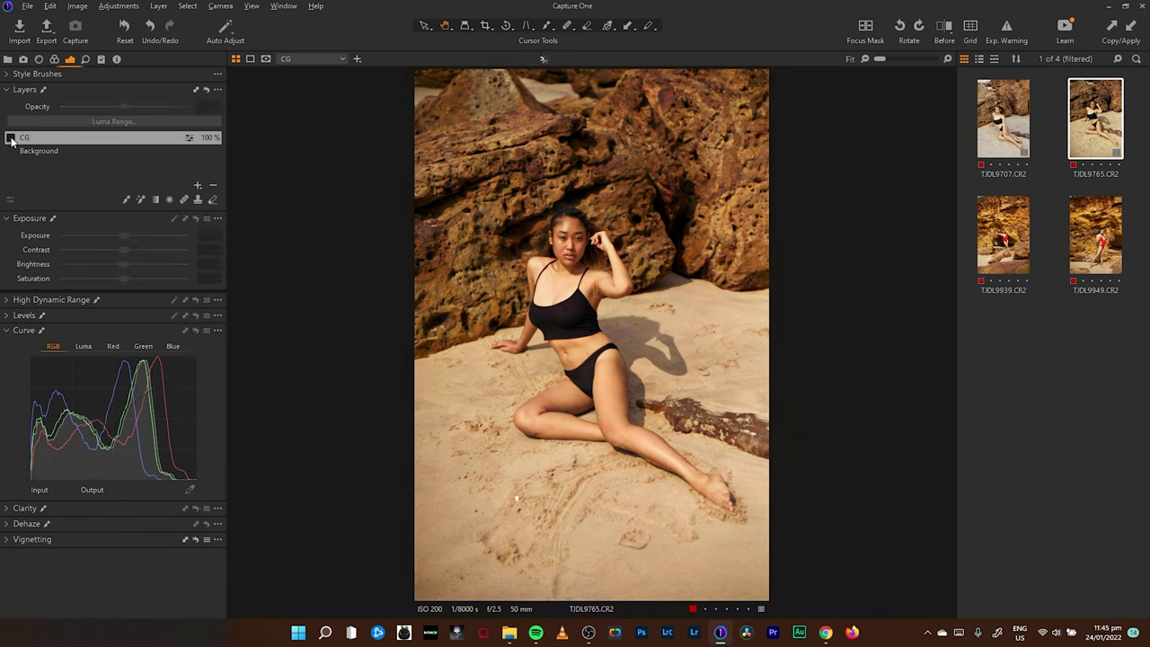
click(11, 138)
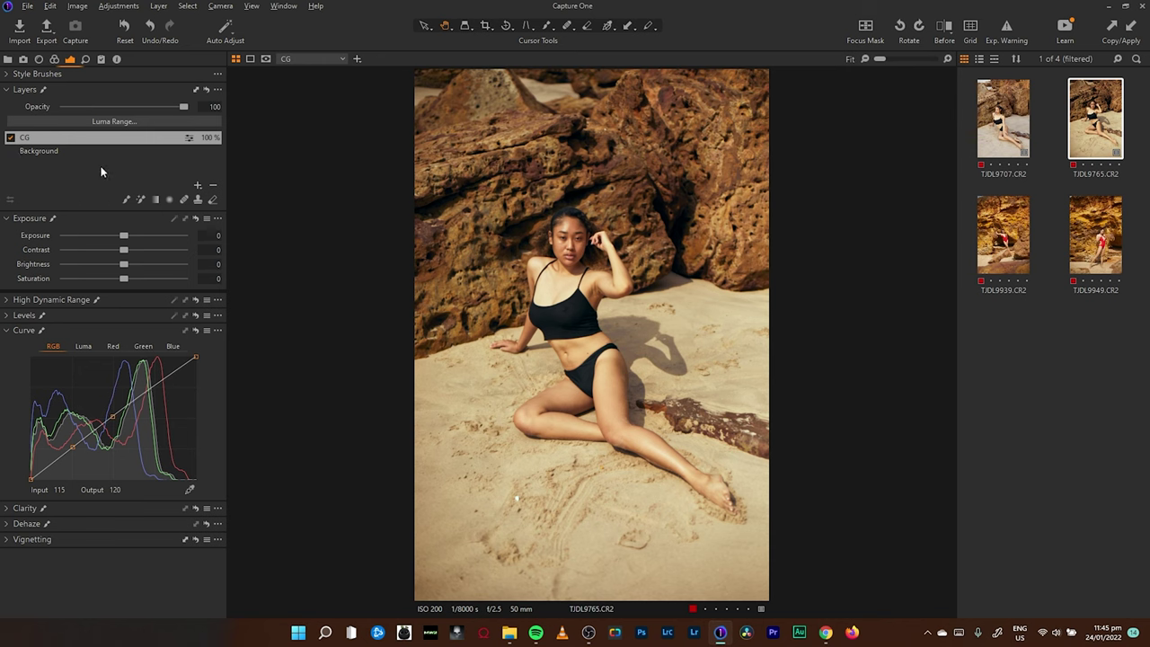
Lower the CG layer's saturation to -5 and compare the grade on and off
drag(127, 278, 122, 280)
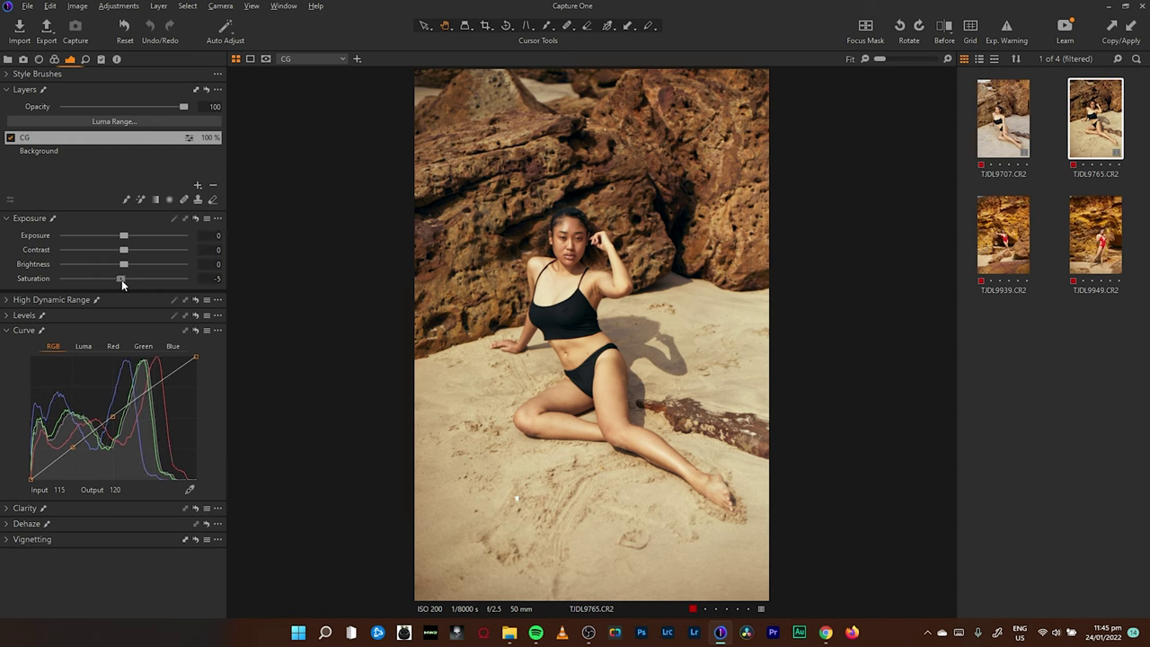
click(11, 138)
click(11, 139)
click(12, 140)
click(12, 140)
Paste the copied CG grade onto TJDL9939 and toggle the CG layer to compare
click(1013, 227)
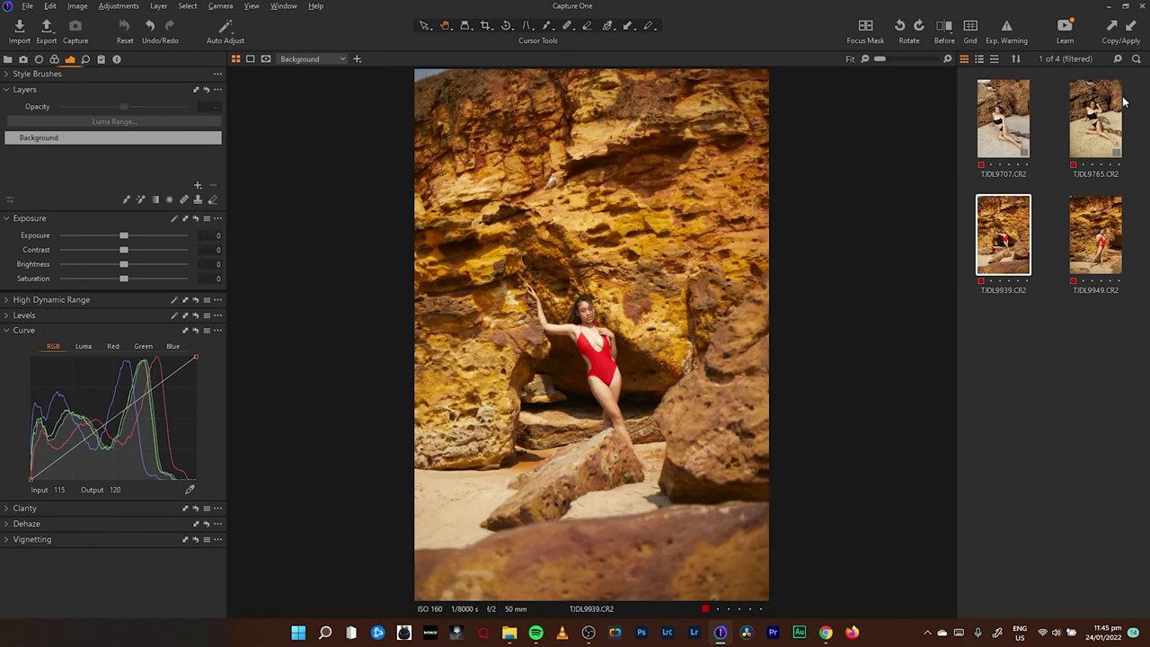
click(1132, 40)
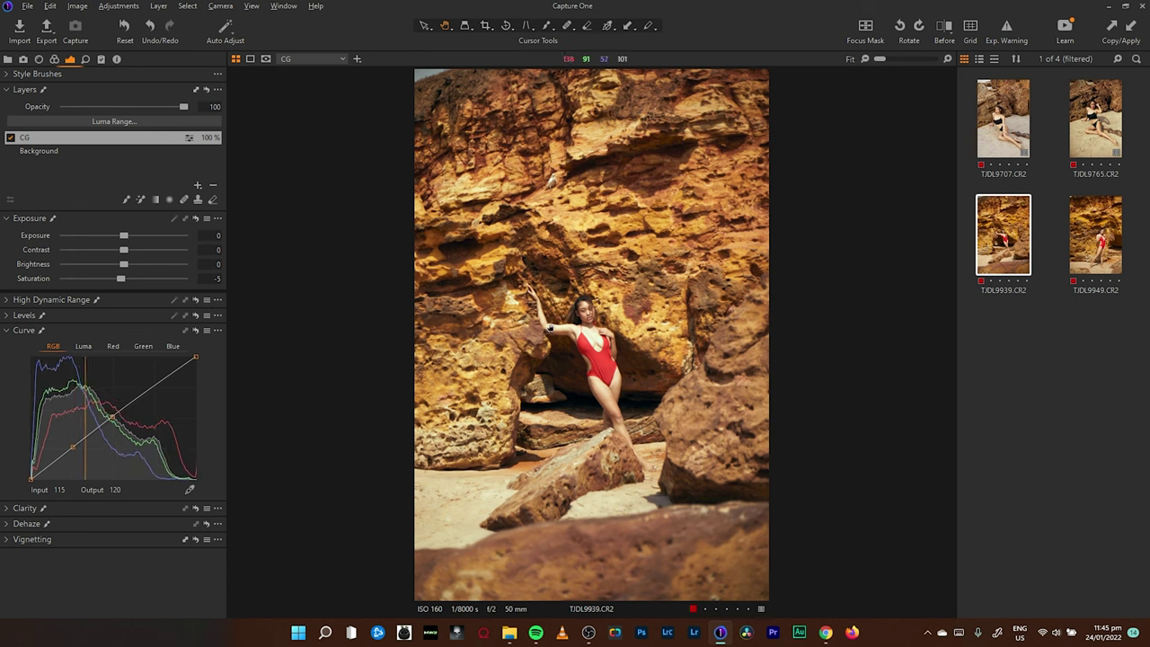
click(10, 137)
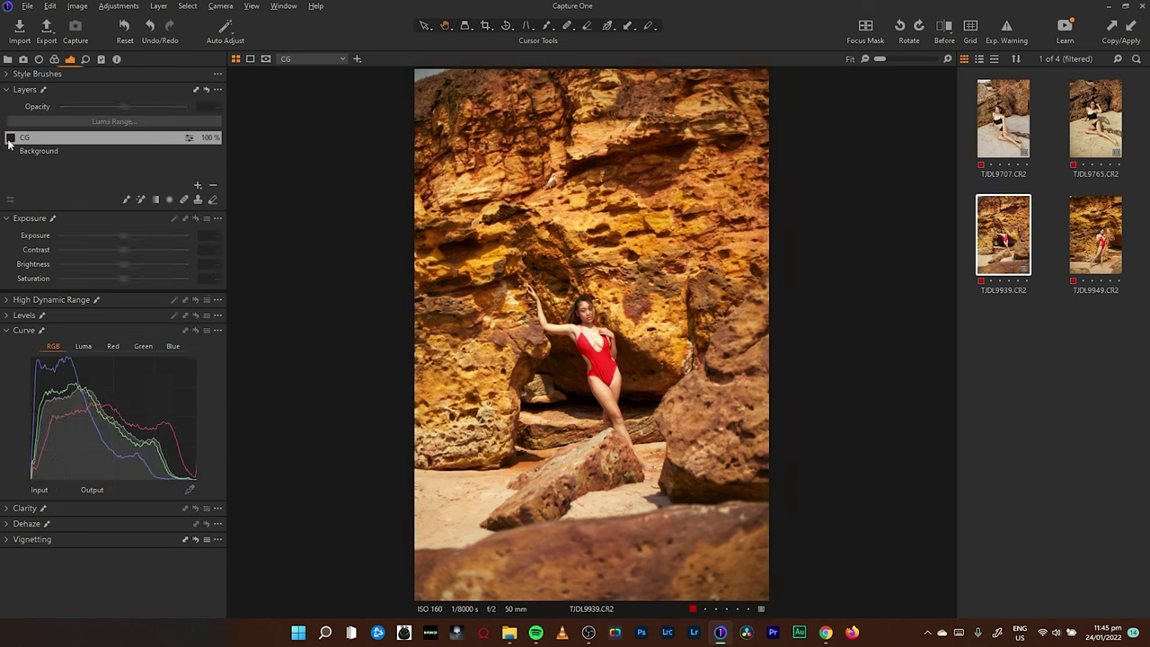
click(9, 137)
Lower the Background layer's brightness to -5, checking the CG layer off and on
click(48, 152)
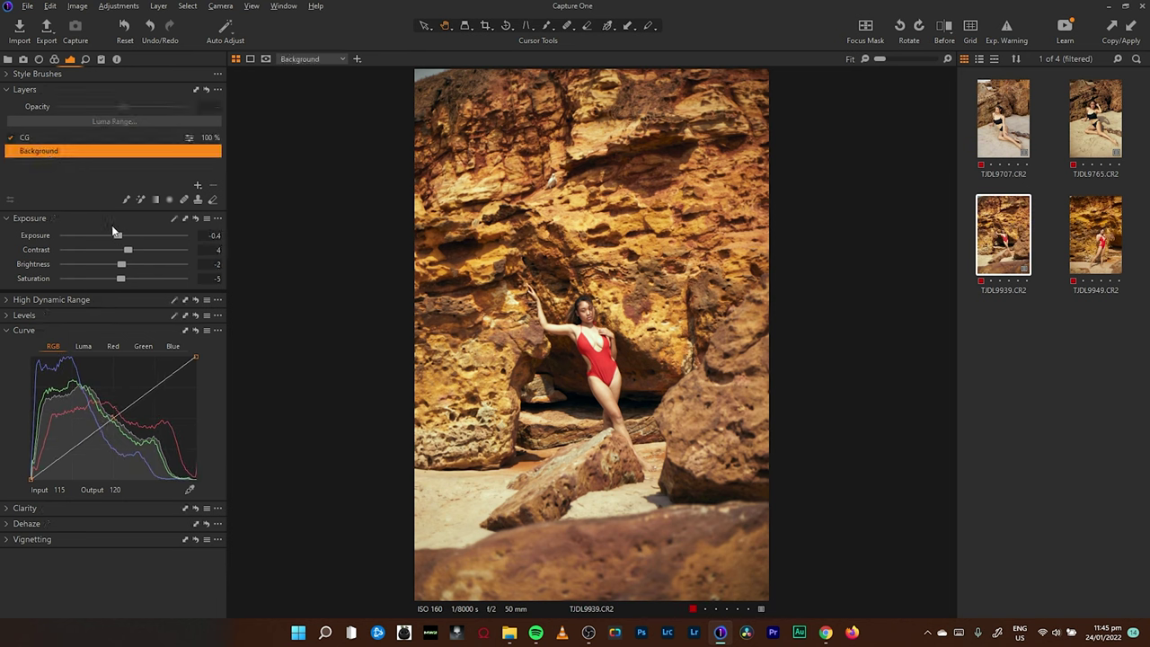
click(10, 137)
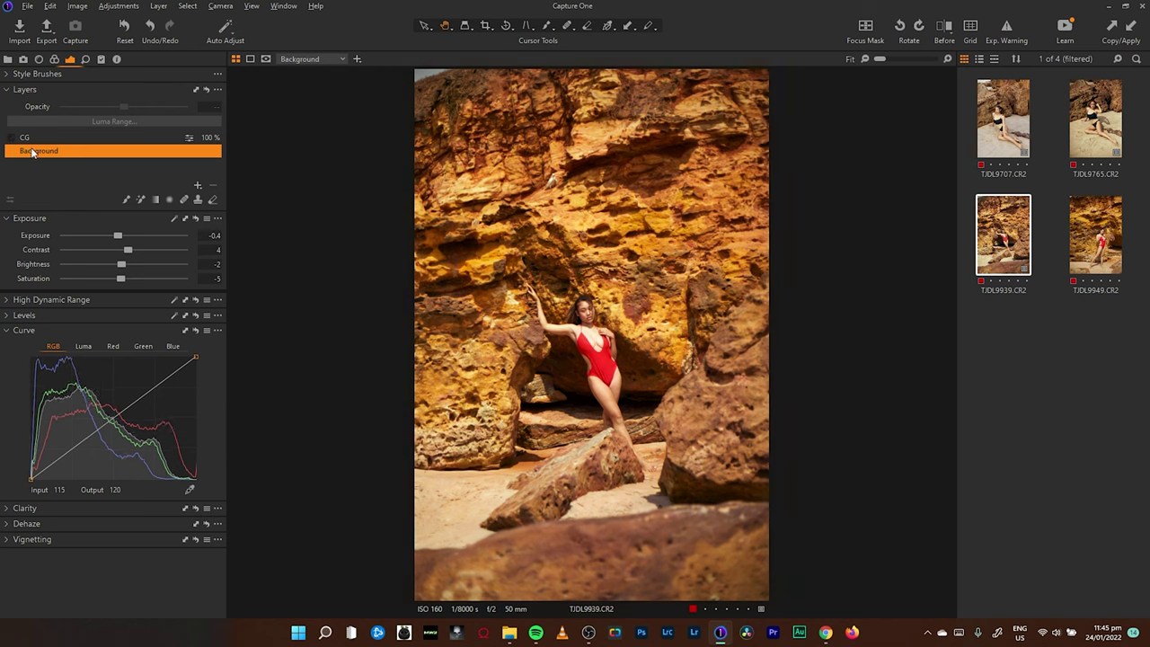
click(10, 138)
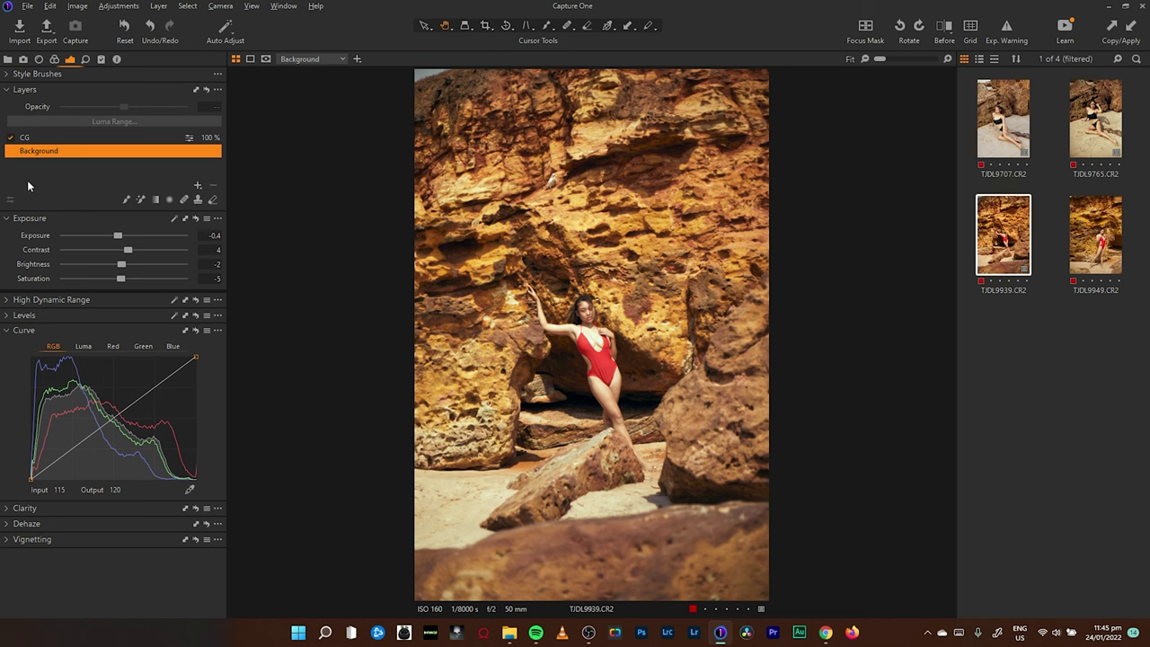
click(9, 330)
click(47, 140)
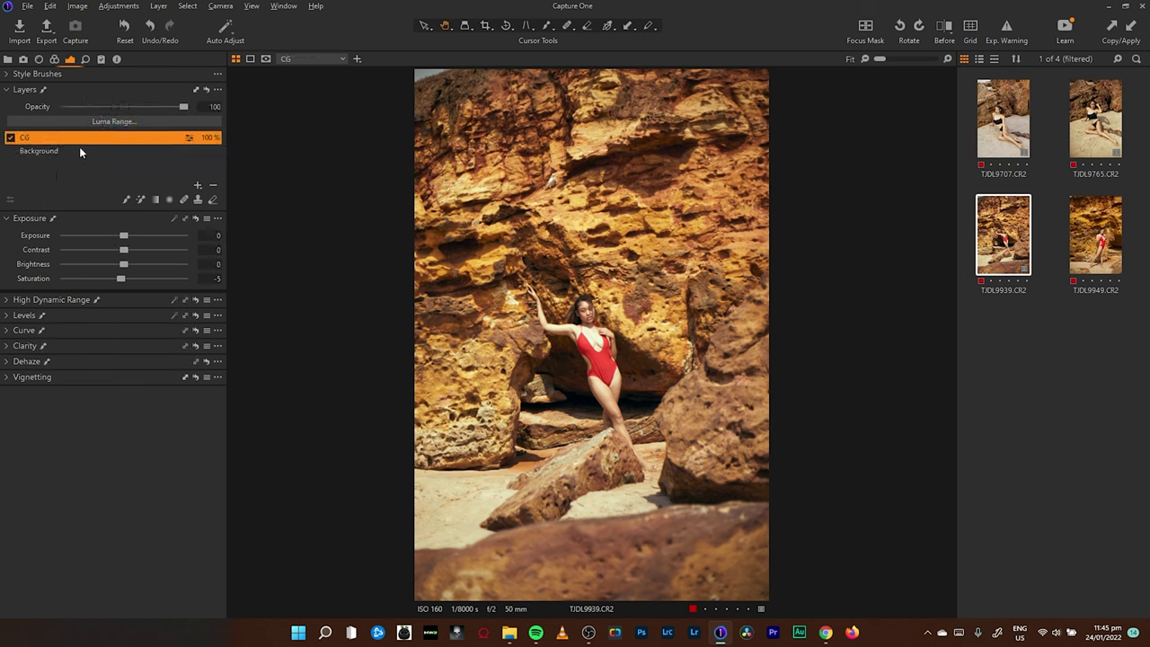
click(79, 151)
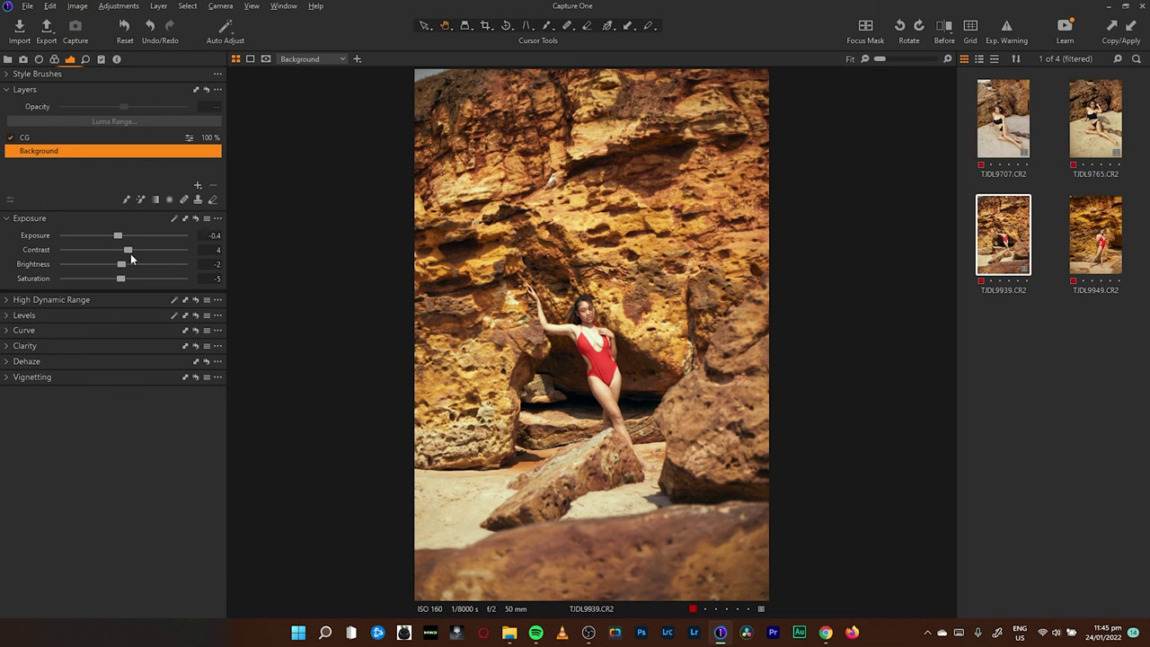
drag(121, 264, 115, 237)
At 100% zoom, enable the overexposure warning, compare before/after, then return to Fit
click(586, 338)
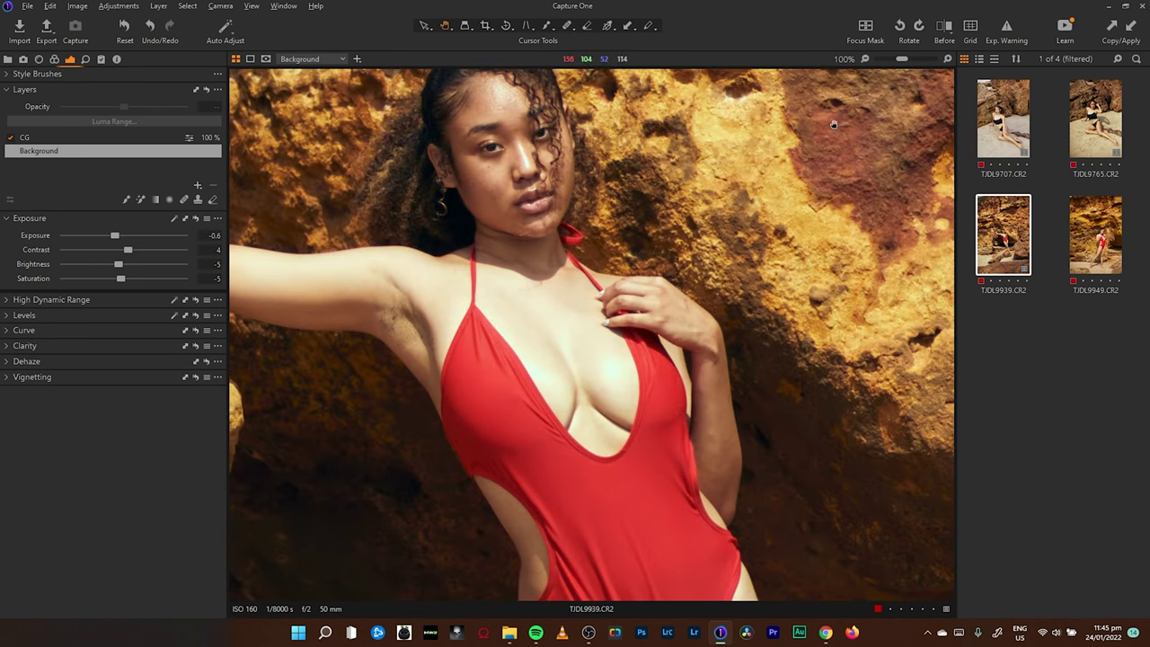
click(1006, 28)
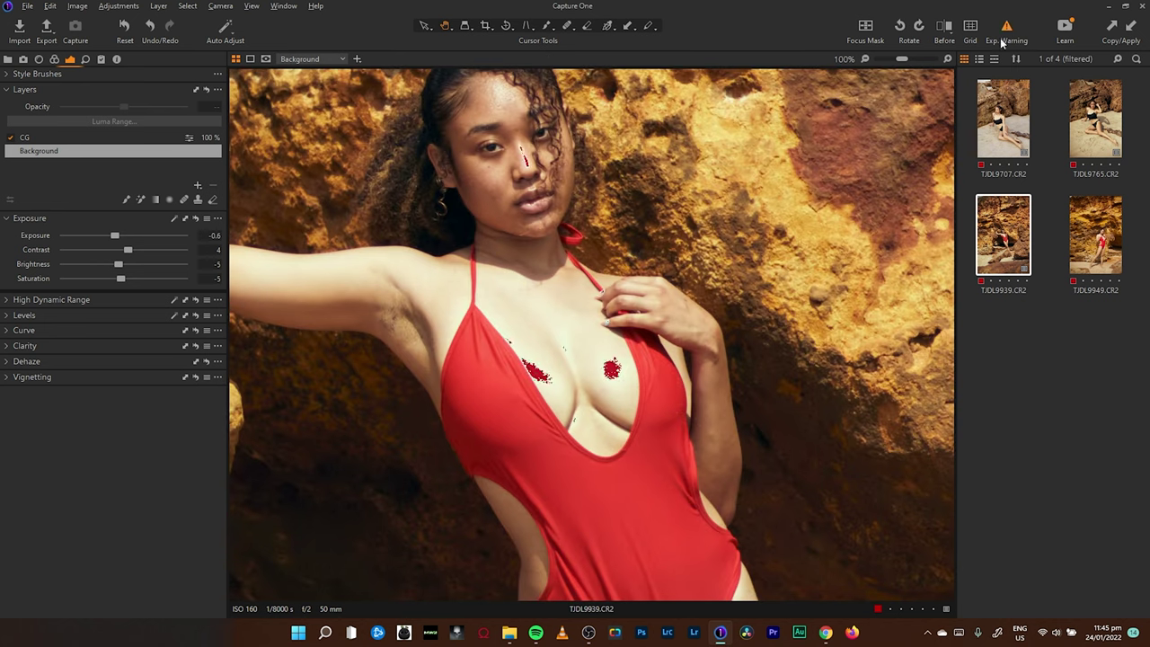
click(944, 27)
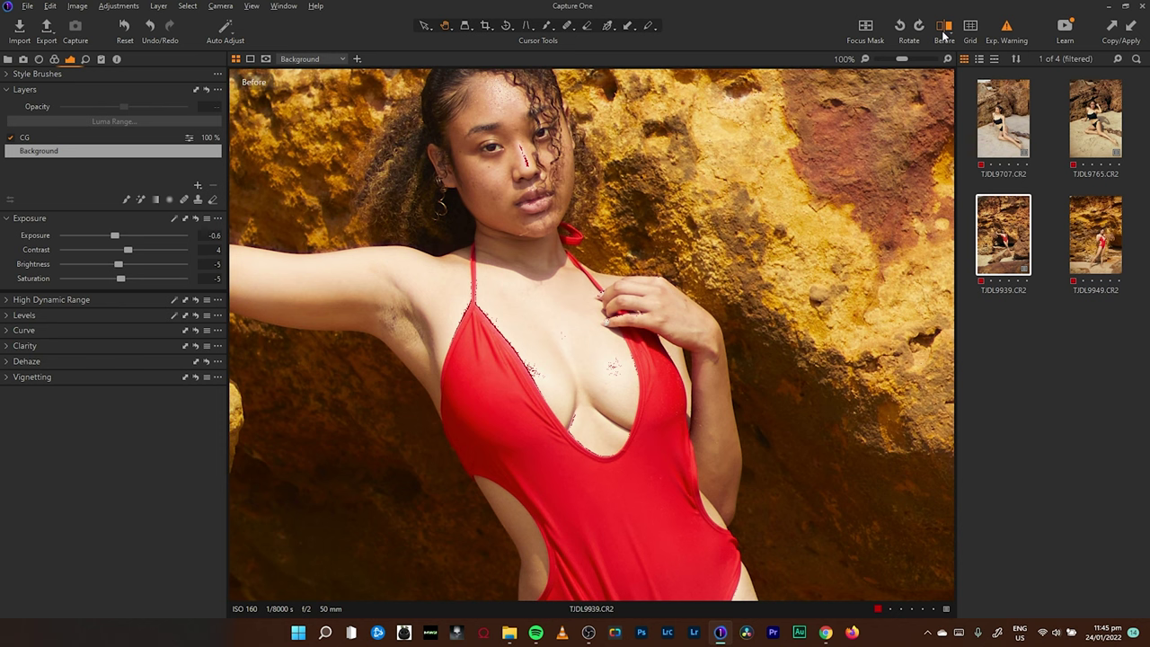
click(944, 33)
click(945, 33)
click(945, 33)
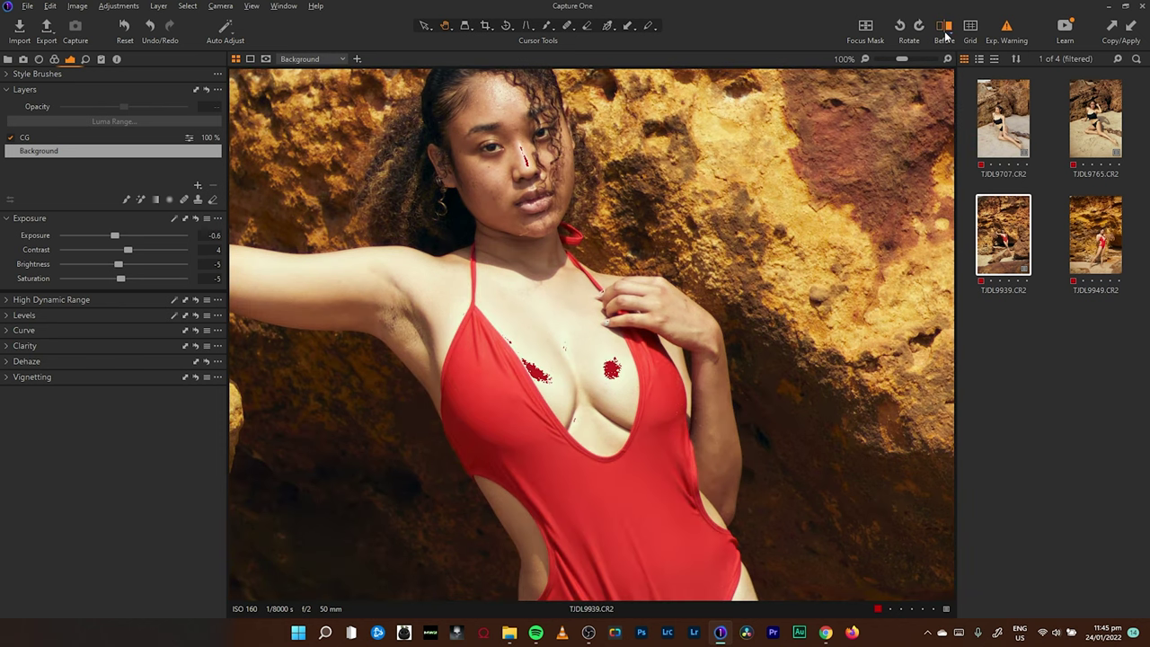
click(945, 34)
click(946, 33)
click(945, 33)
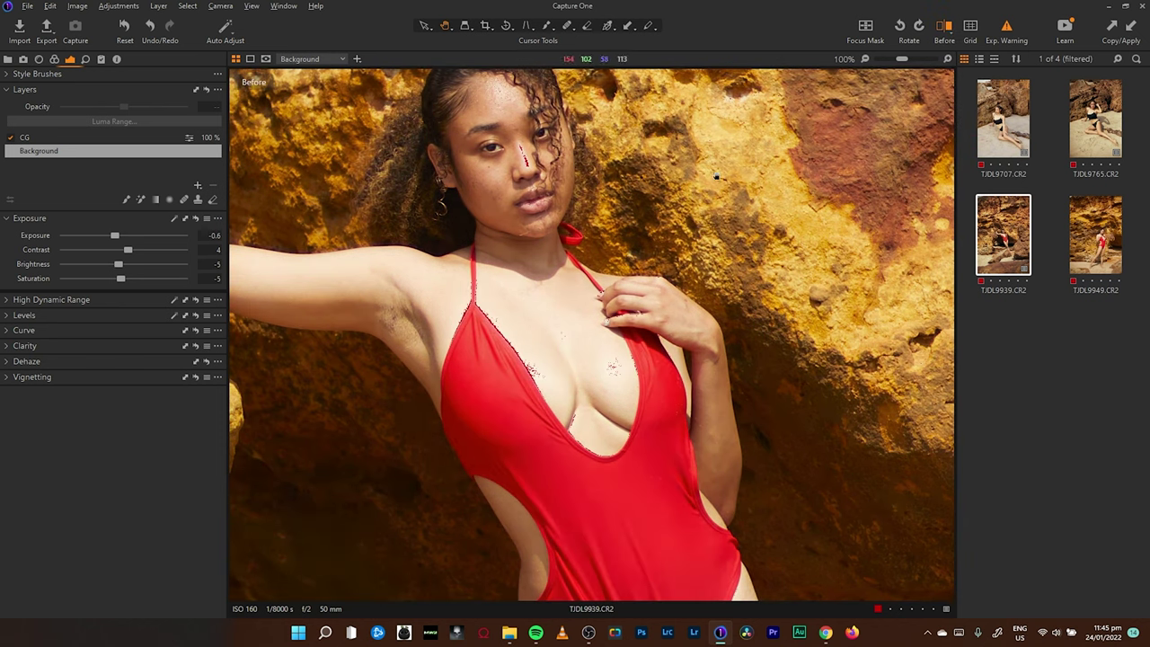
key(ctrl+0)
click(935, 34)
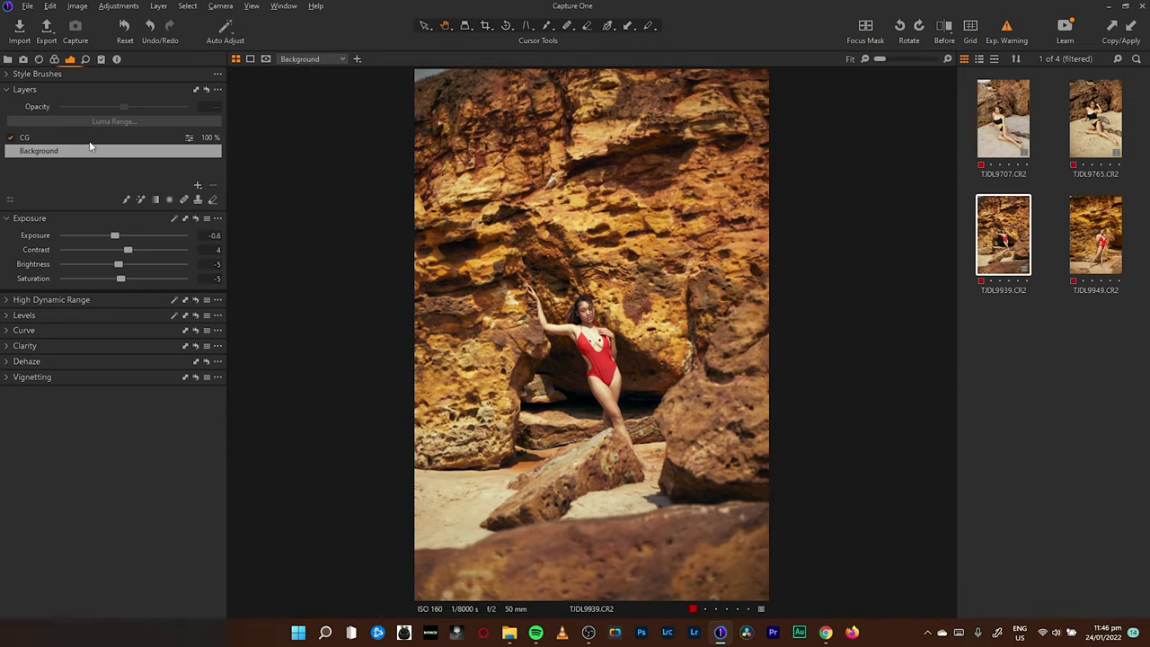
Lift the HDR shadows and black level slightly on TJDL9939
click(7, 303)
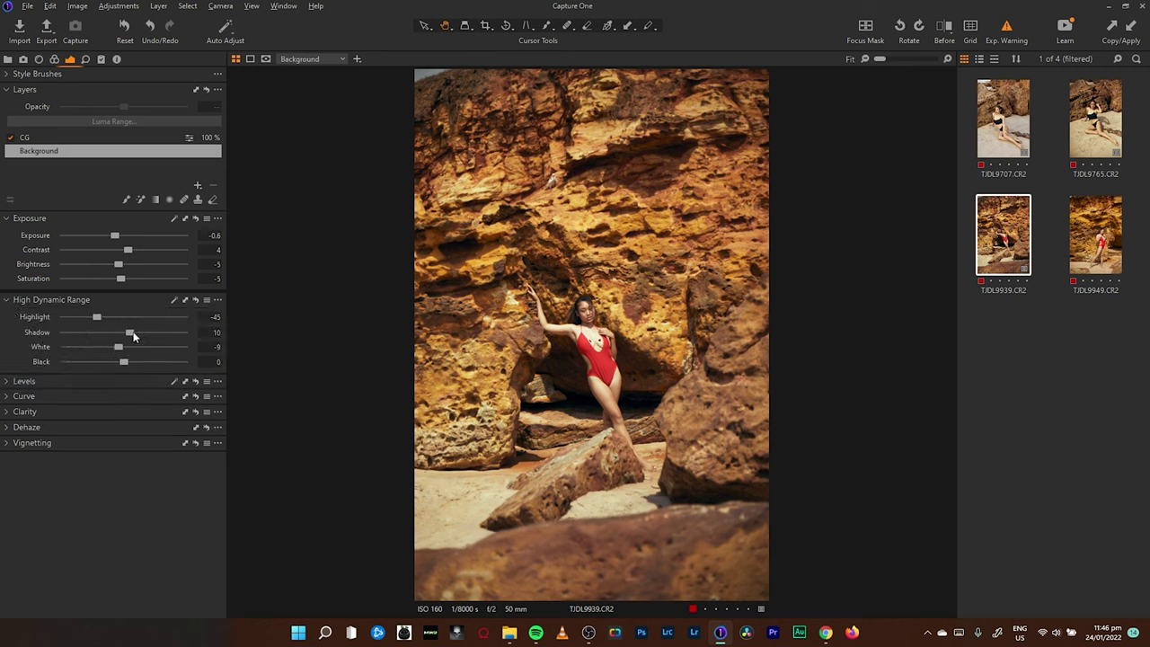
drag(132, 334, 136, 334)
drag(119, 364, 121, 365)
Pull the highlights down to -90, then open TJDL9949 with Exposure collapsed
click(16, 384)
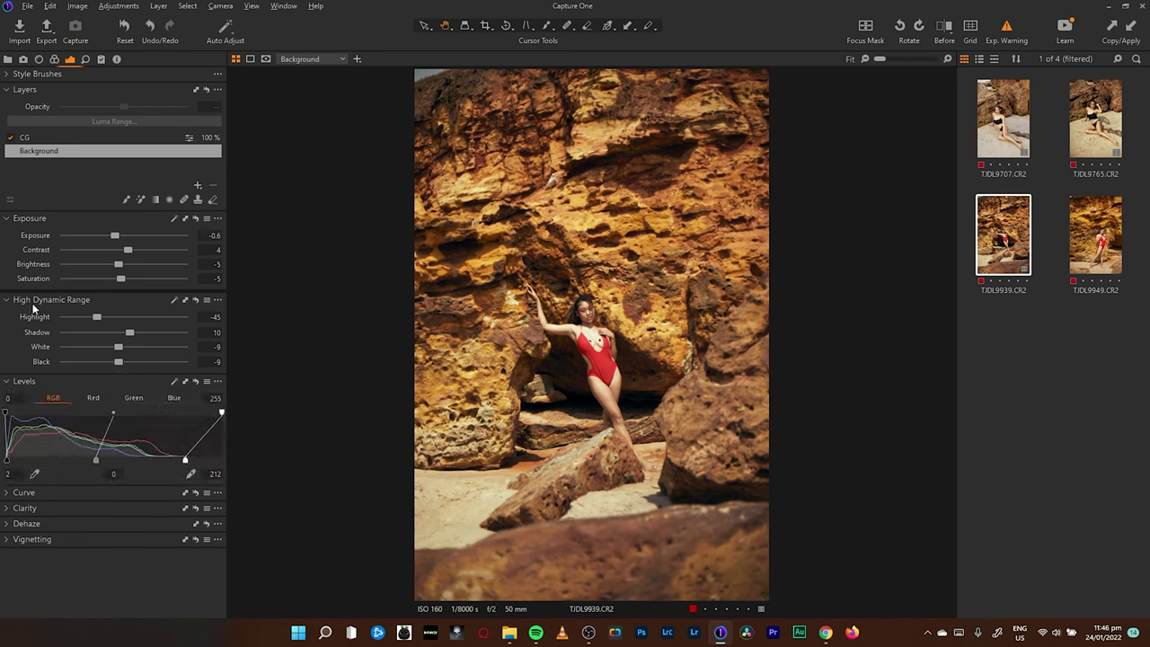
mouse_move(98, 317)
mouse_down()
mouse_move(117, 337)
mouse_move(77, 319)
mouse_up()
click(1090, 229)
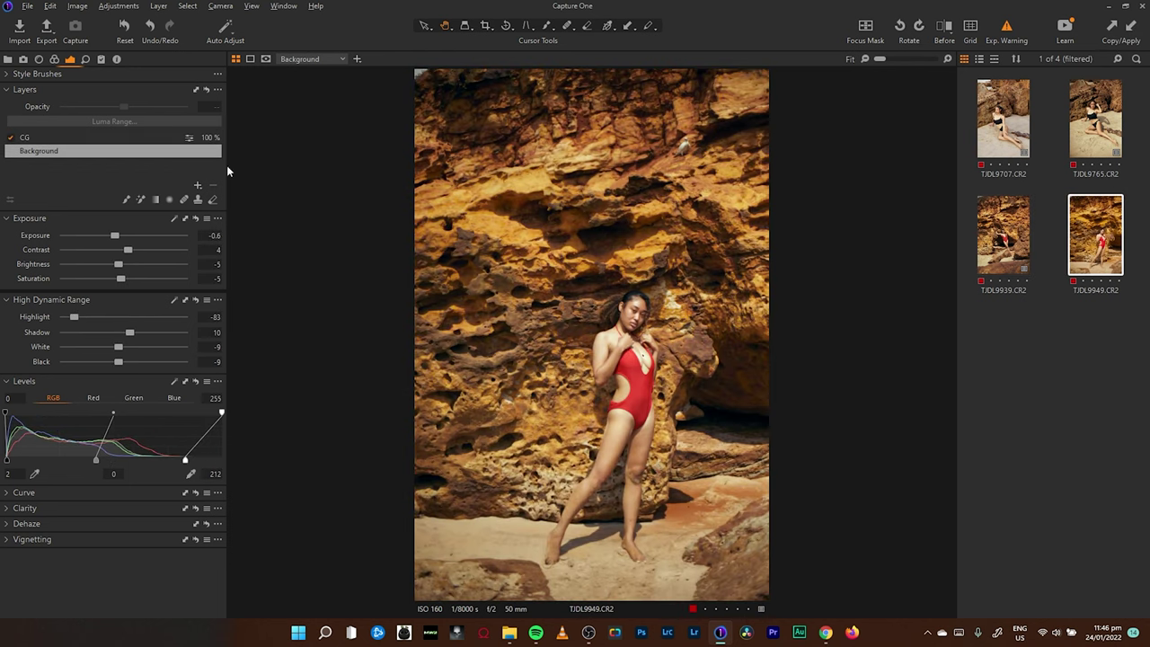
click(7, 219)
Collapse HDR and Levels and add a new empty adjustment layer to TJDL9949
click(8, 237)
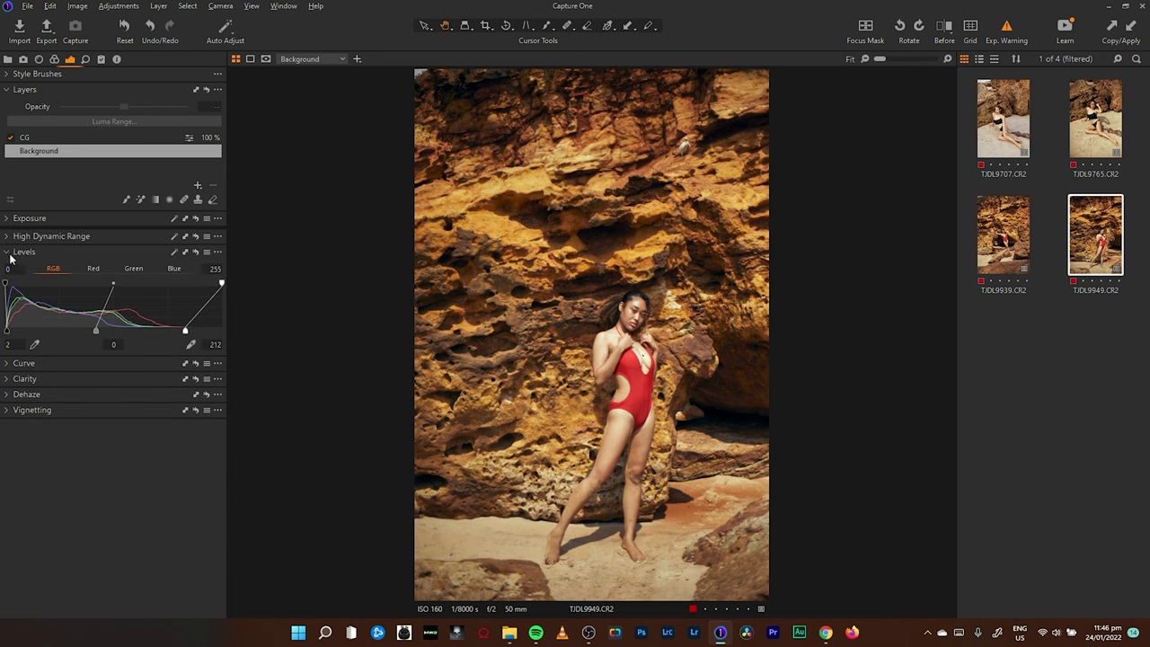
click(9, 254)
click(198, 185)
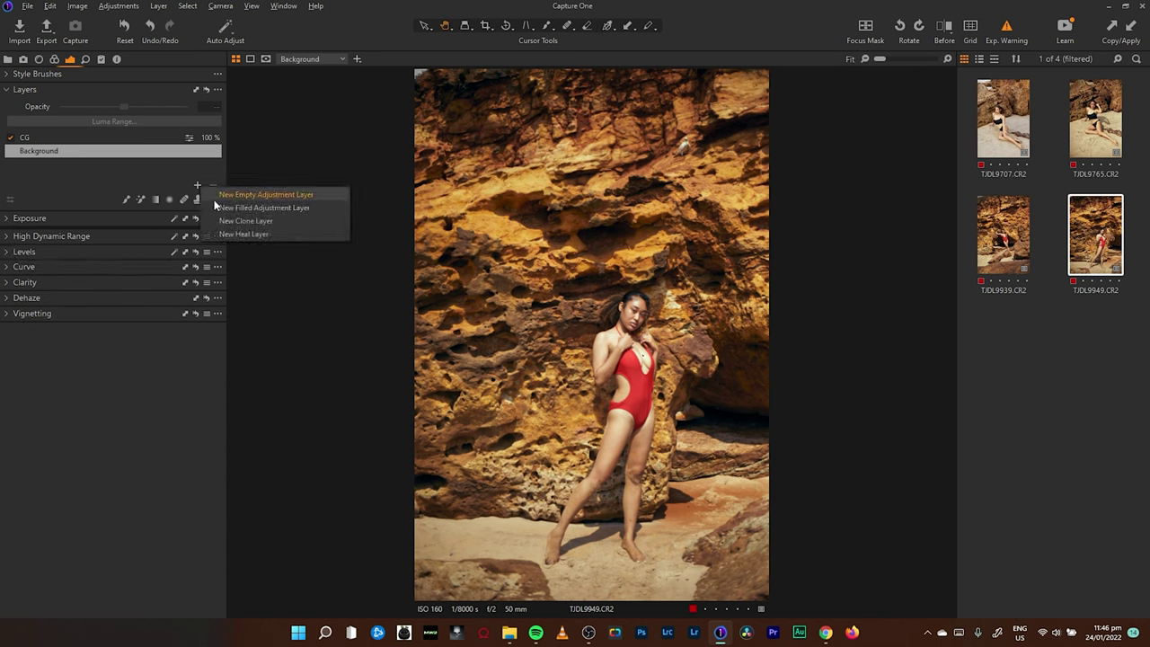
click(226, 194)
Shift the Color Balance shadow tint, comparing the layer off/on, and discard a blue highlight shift
click(54, 58)
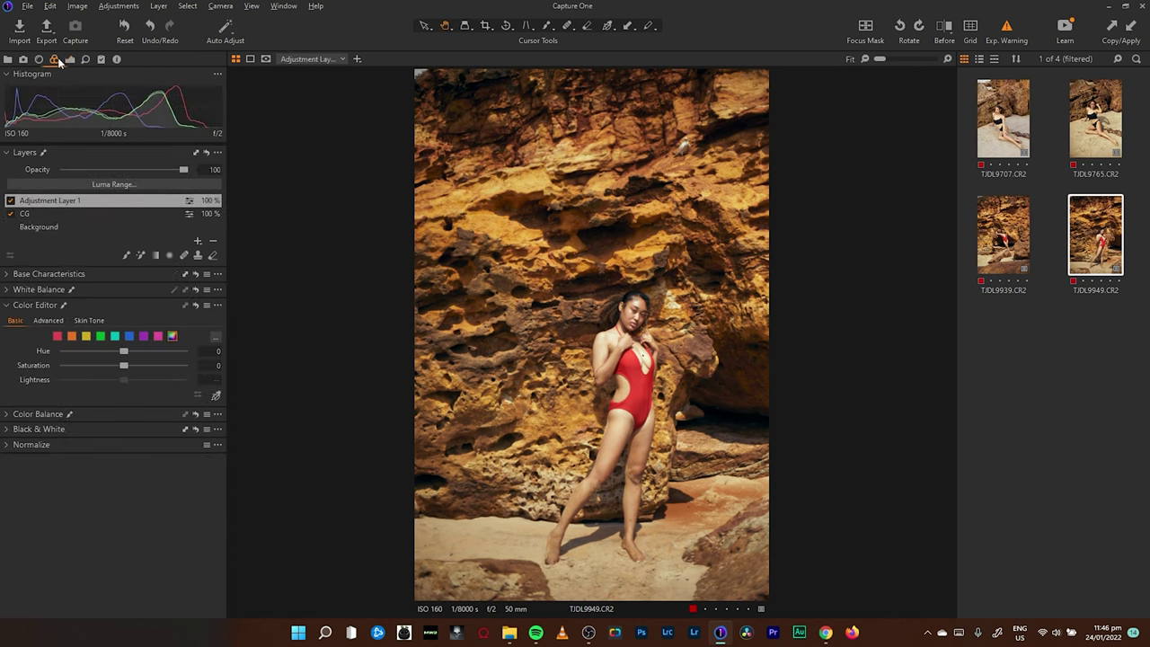
click(11, 306)
click(9, 320)
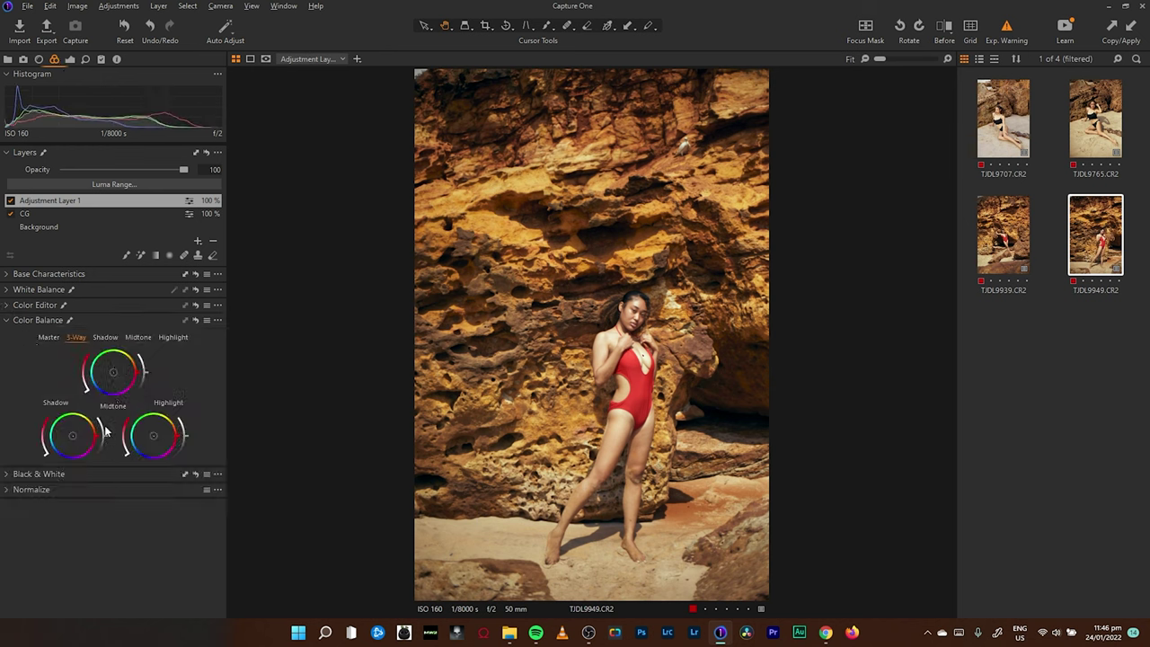
mouse_move(56, 457)
mouse_down()
mouse_move(41, 452)
mouse_move(52, 465)
mouse_move(41, 454)
mouse_up()
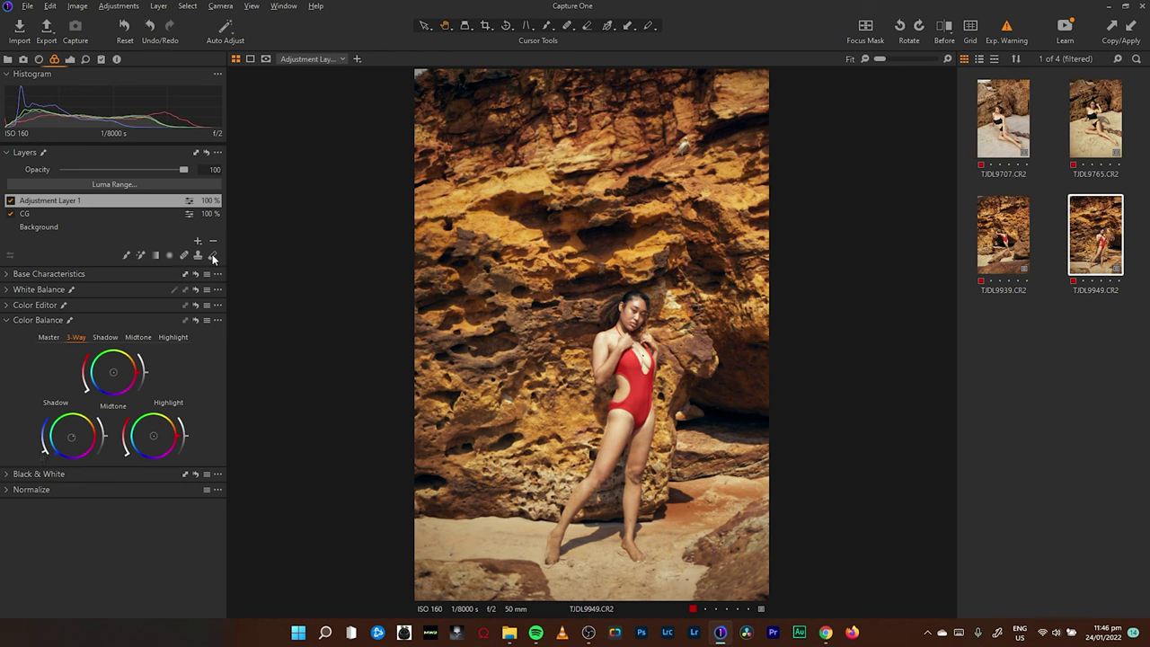
click(11, 201)
click(10, 201)
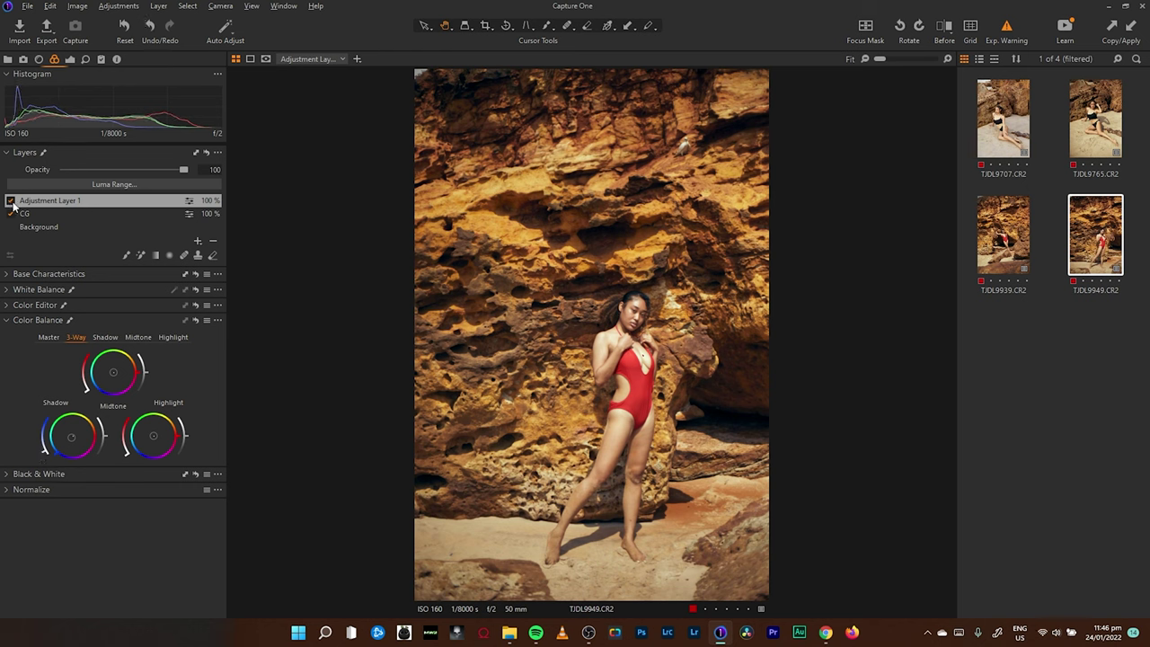
click(11, 201)
click(11, 201)
drag(181, 447, 135, 451)
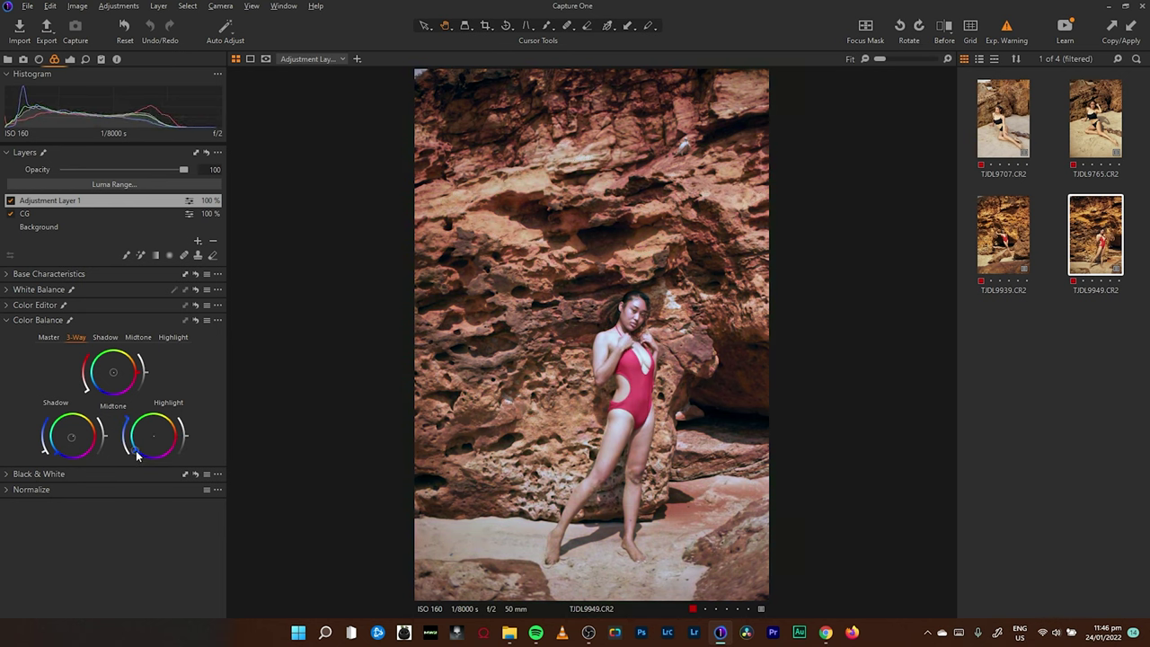
key(ctrl+z)
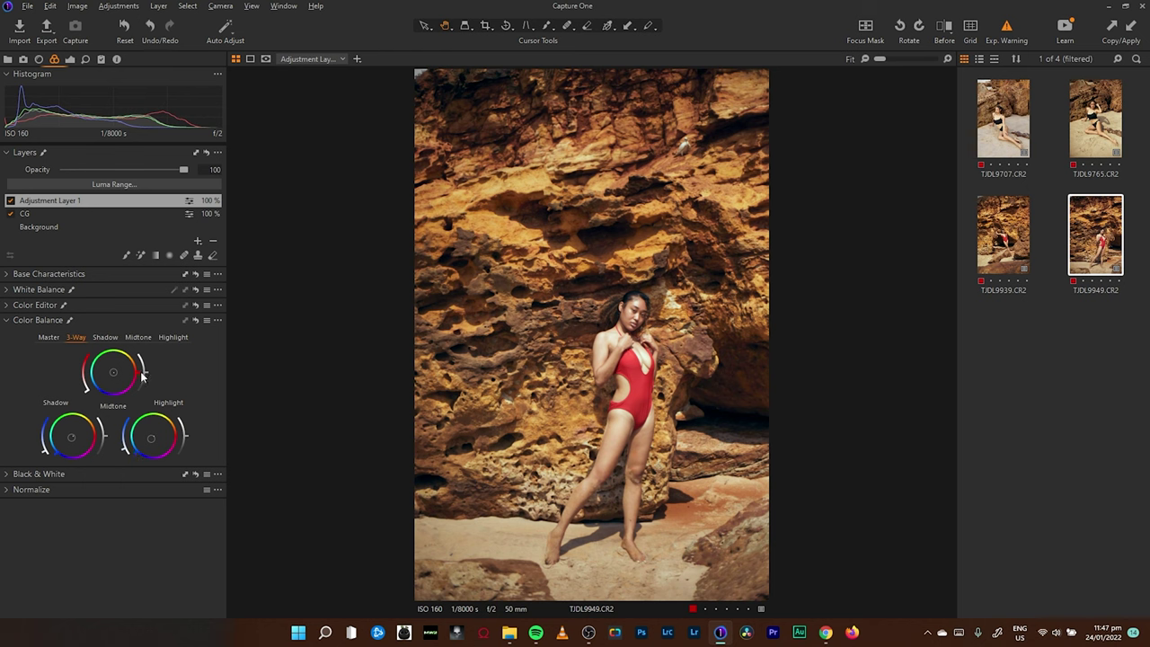
Refine the midtone tint and lightness, then warm the highlights toward yellow
drag(98, 384, 86, 388)
drag(83, 386, 93, 370)
key(ctrl+z)
key(ctrl+y)
key(ctrl+z)
key(ctrl+y)
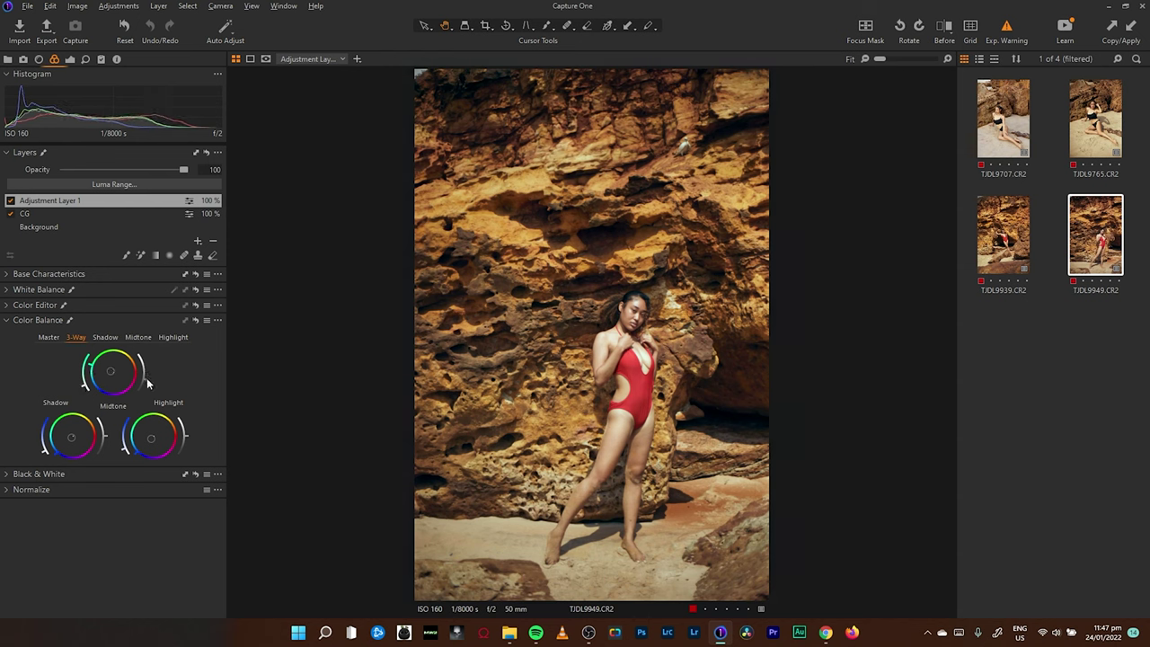
key(ctrl+z)
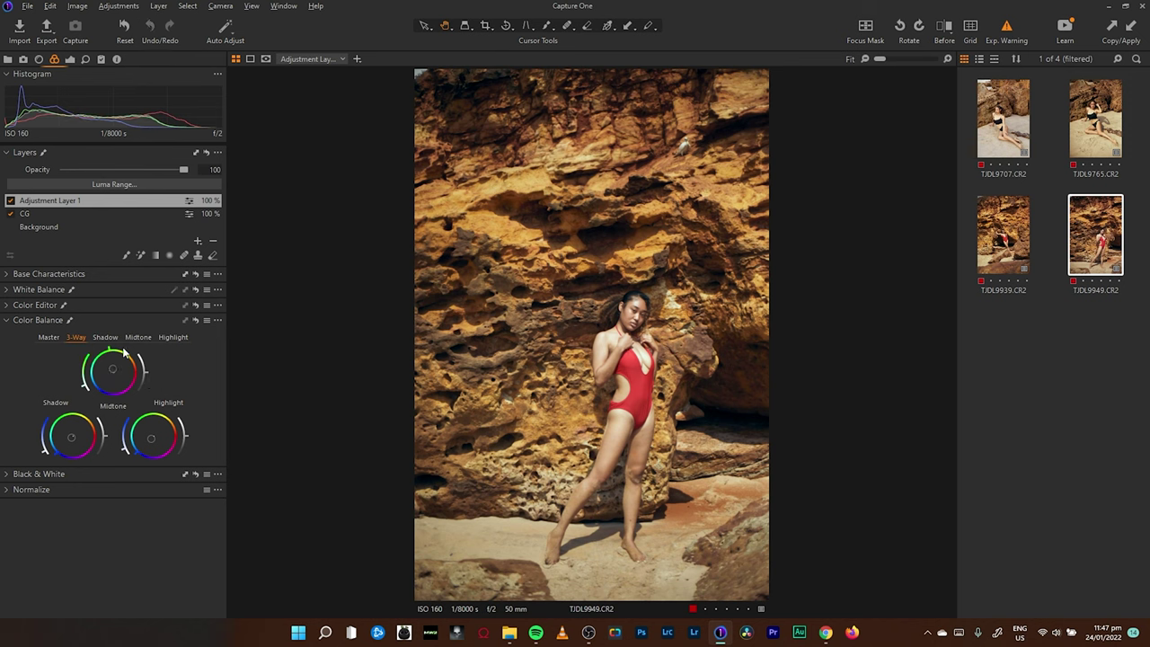
key(ctrl+y)
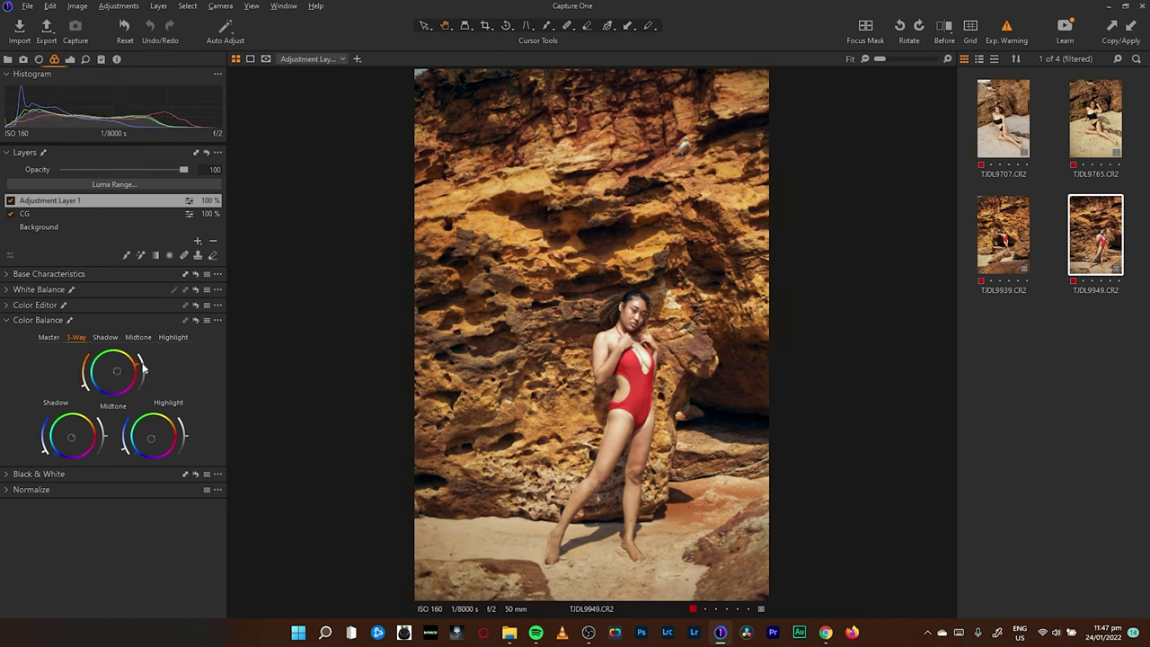
drag(140, 368, 137, 359)
drag(88, 388, 84, 391)
mouse_move(135, 451)
mouse_down()
mouse_move(178, 411)
mouse_move(127, 427)
mouse_up()
Rename Adjustment Layer 1 to 'CG 2'
click(10, 200)
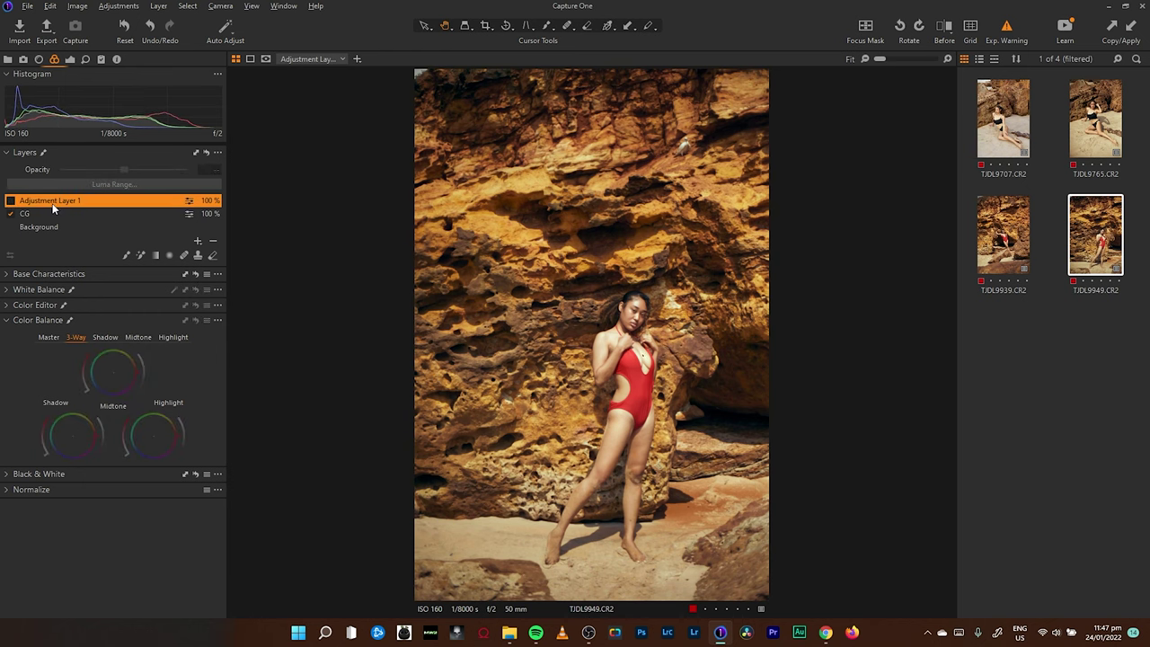
double_click(54, 205)
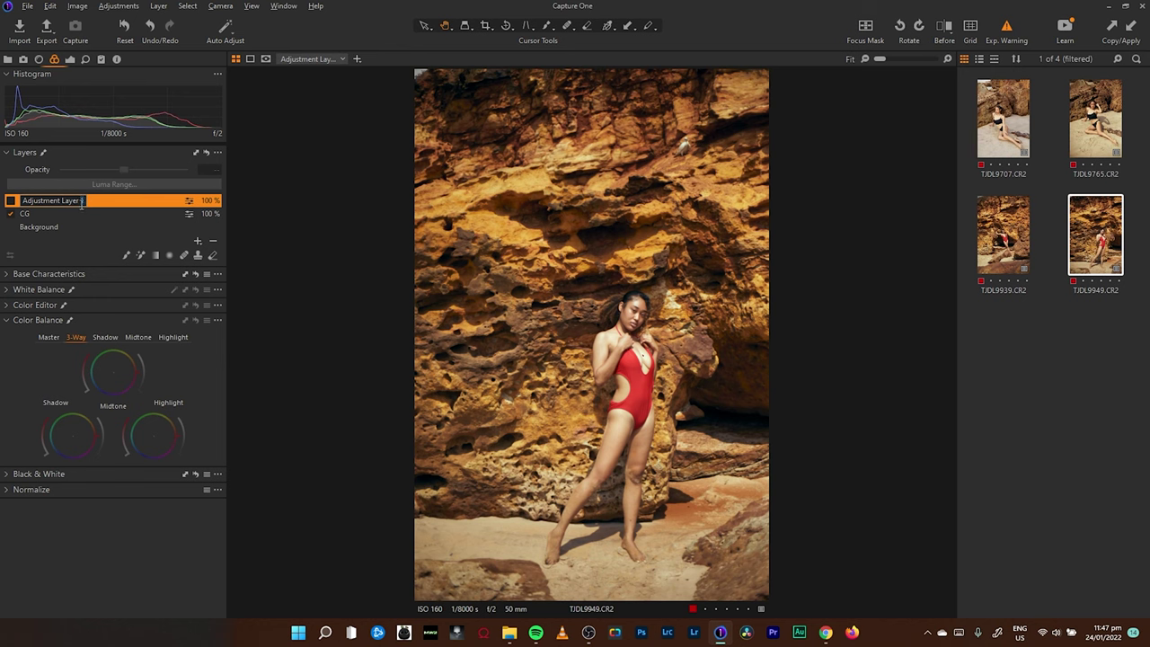
text(CG 2)
click(118, 229)
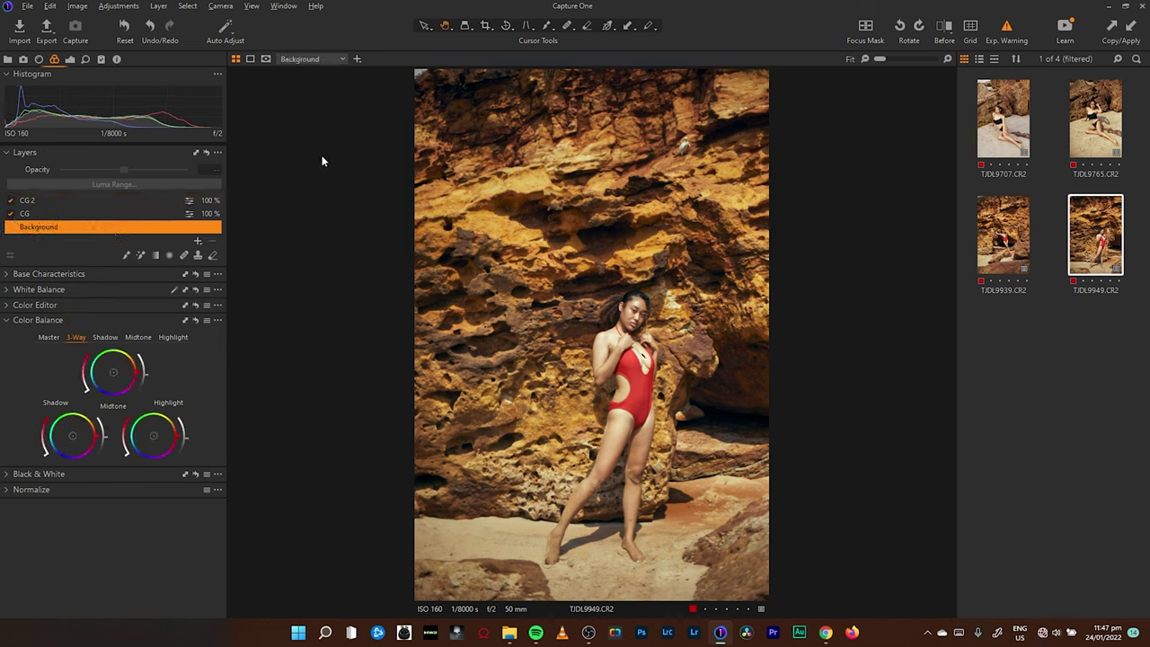
Apply the grade to TJDL9939, delete its duplicate CG layer, then open TJDL9765
click(1004, 232)
click(1130, 27)
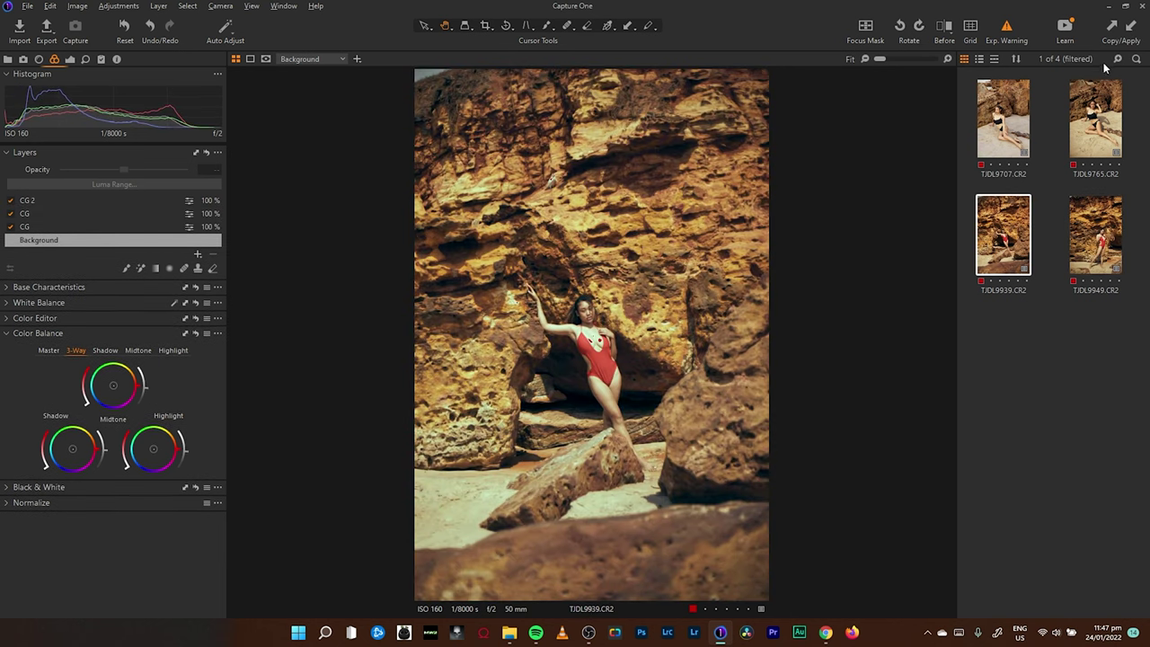
click(31, 216)
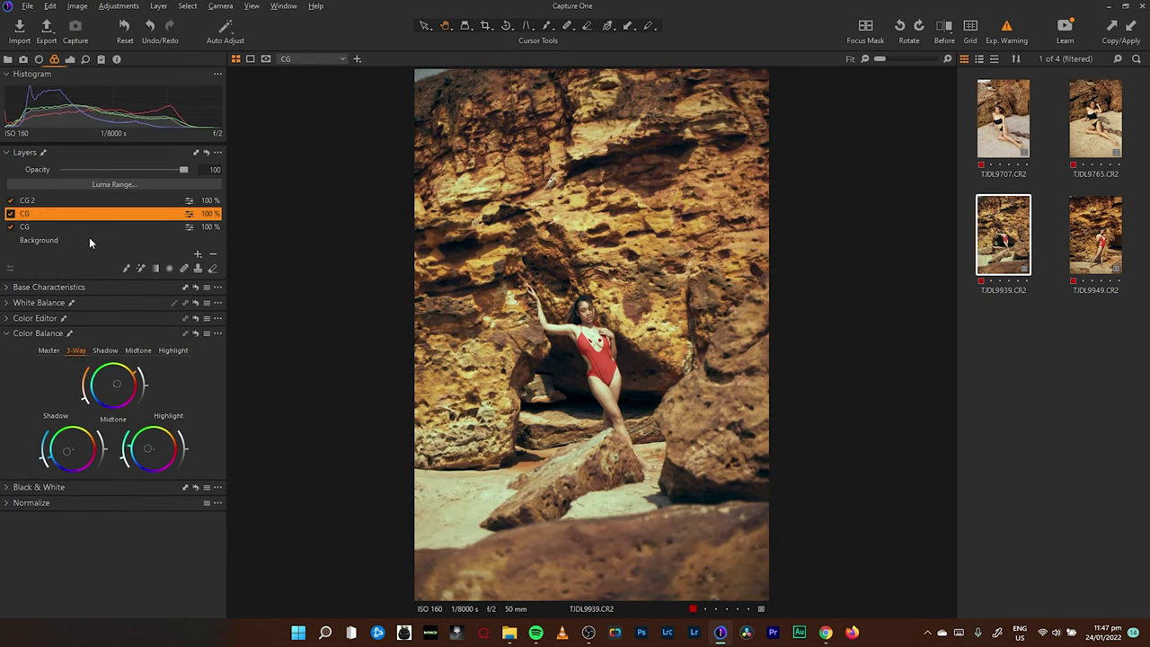
click(214, 256)
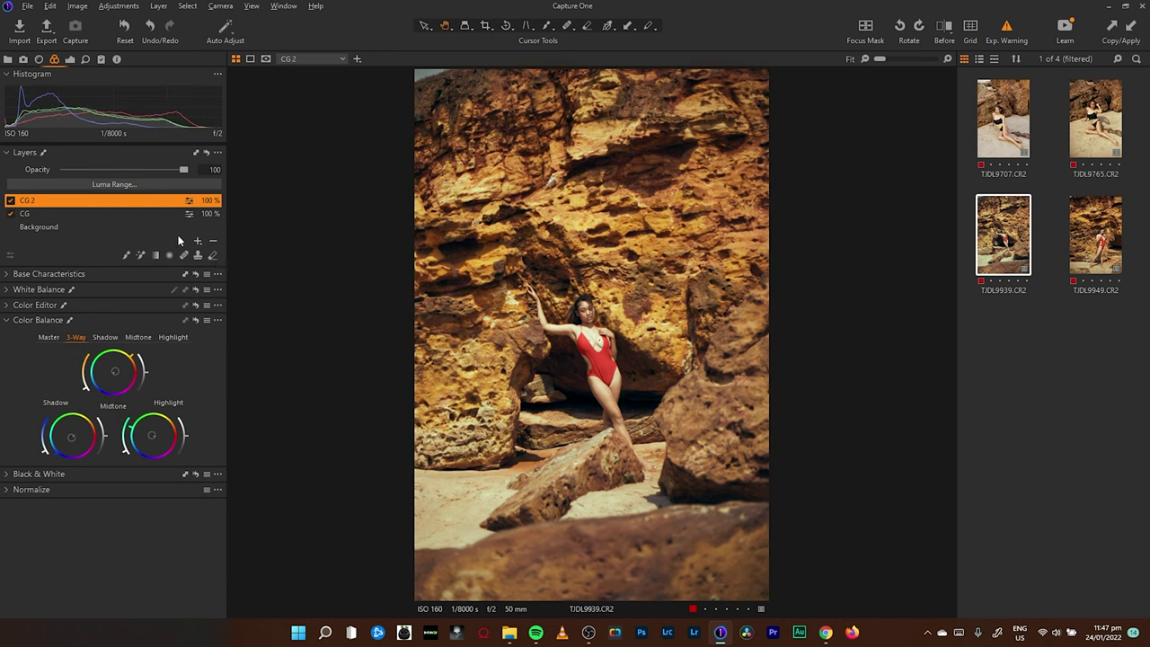
click(10, 201)
click(11, 201)
click(1096, 126)
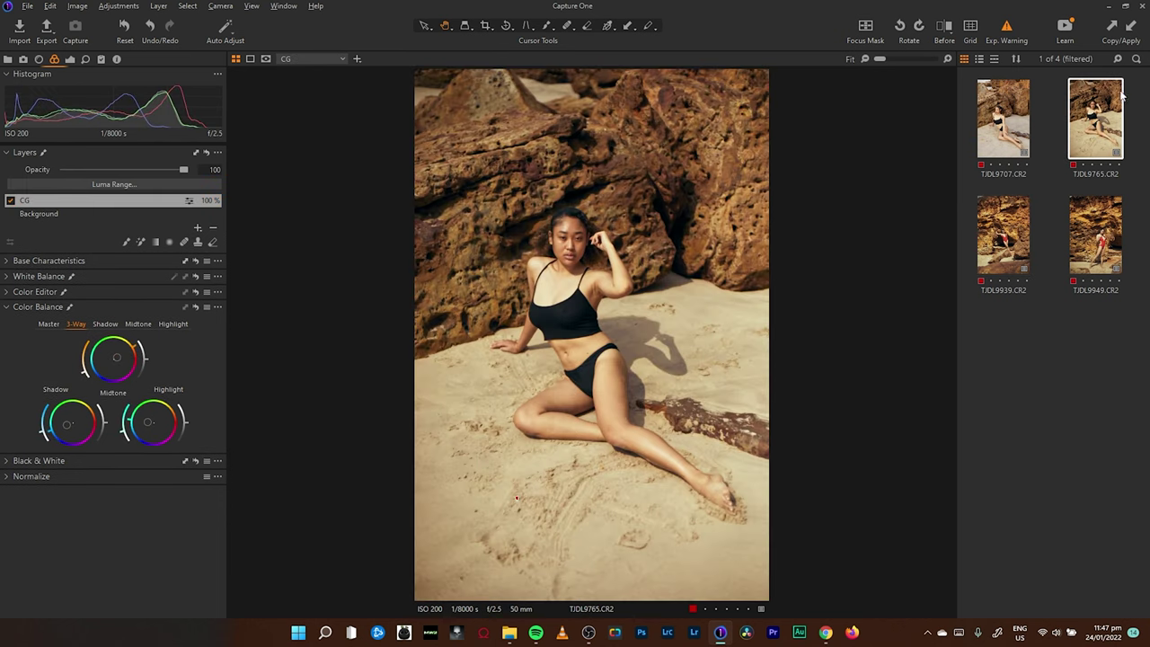
Apply the grade to TJDL9765 and delete its duplicate CG layer
click(1130, 25)
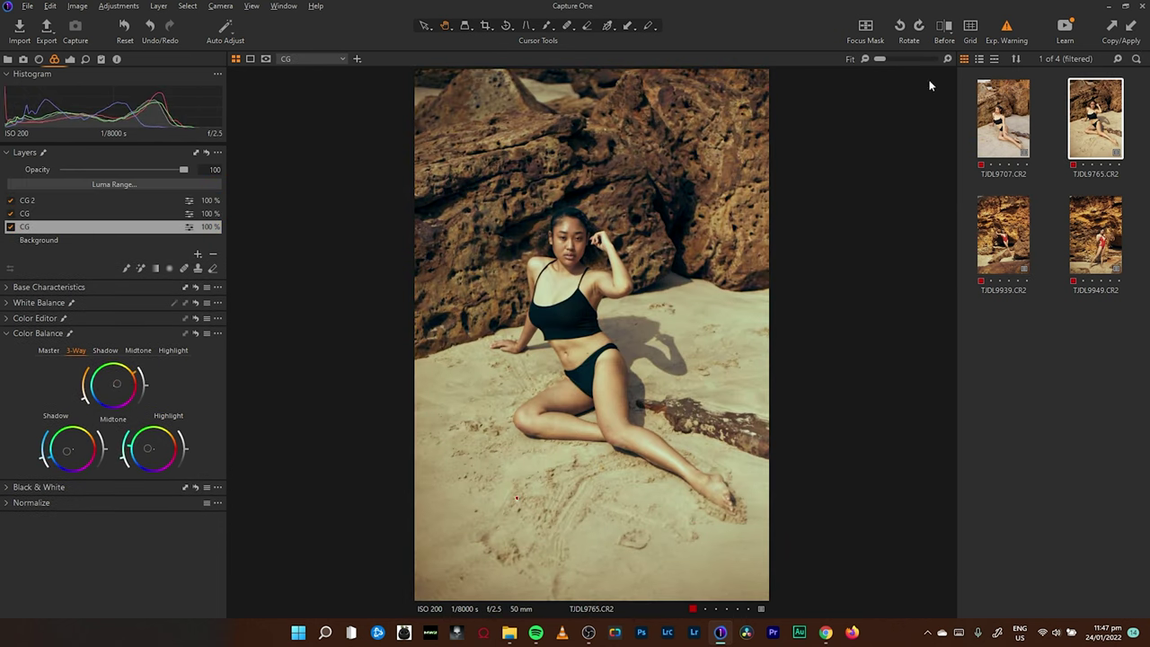
click(10, 226)
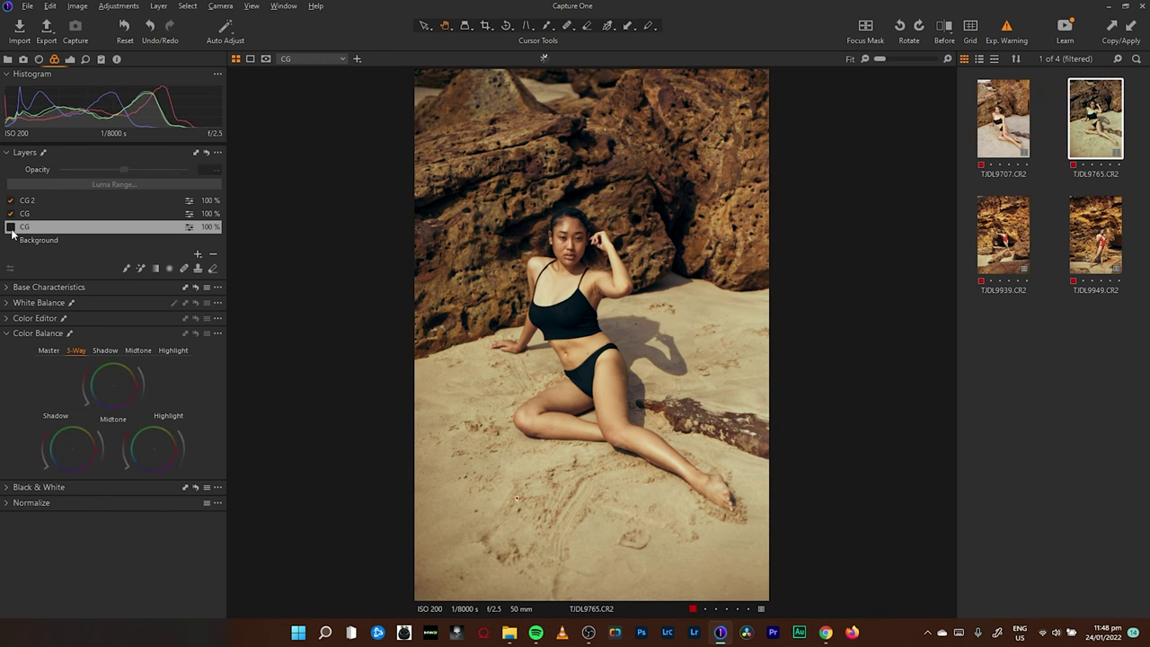
click(11, 201)
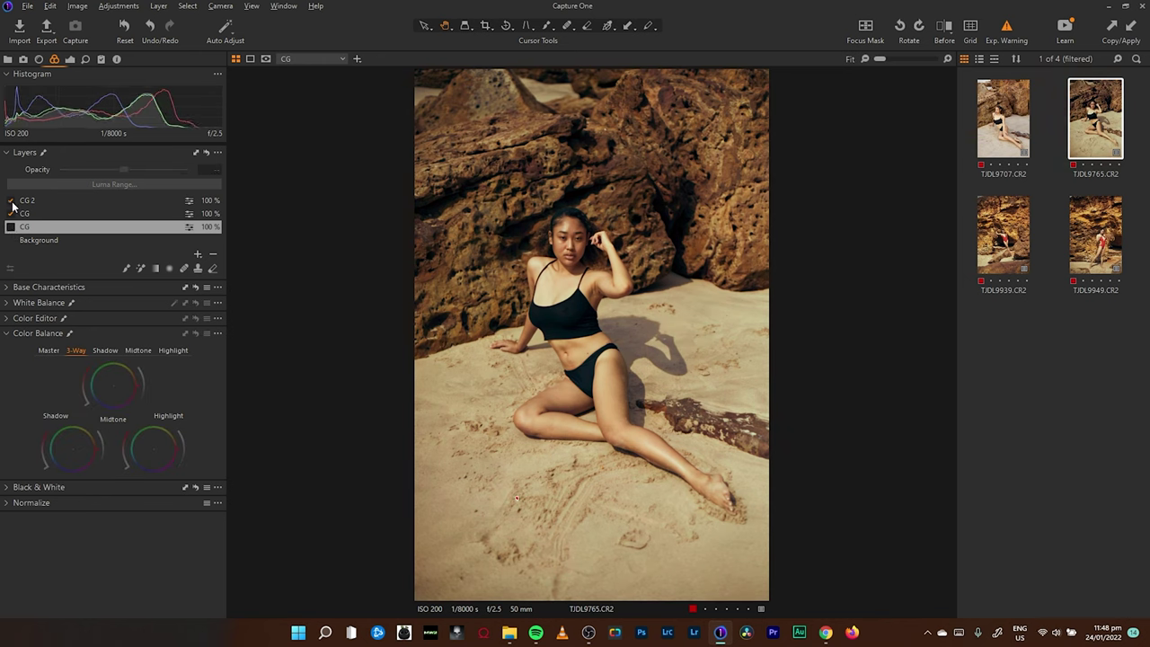
click(11, 213)
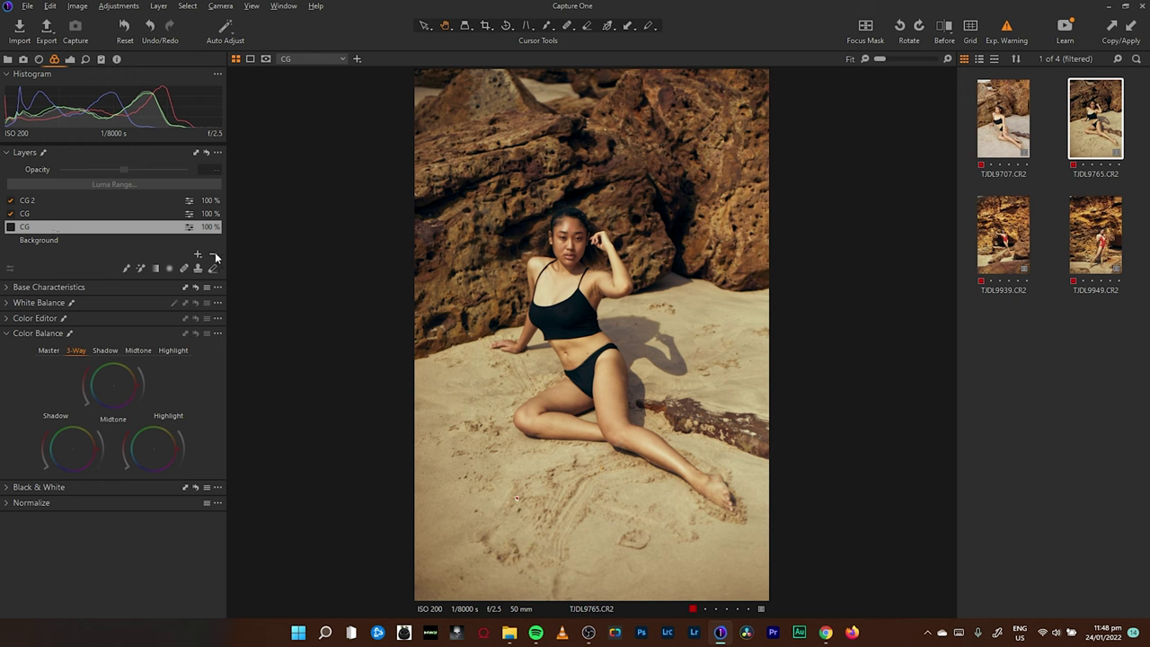
click(214, 255)
Set CG 2's opacity to about 49% and select all four portraits together
drag(182, 170, 132, 170)
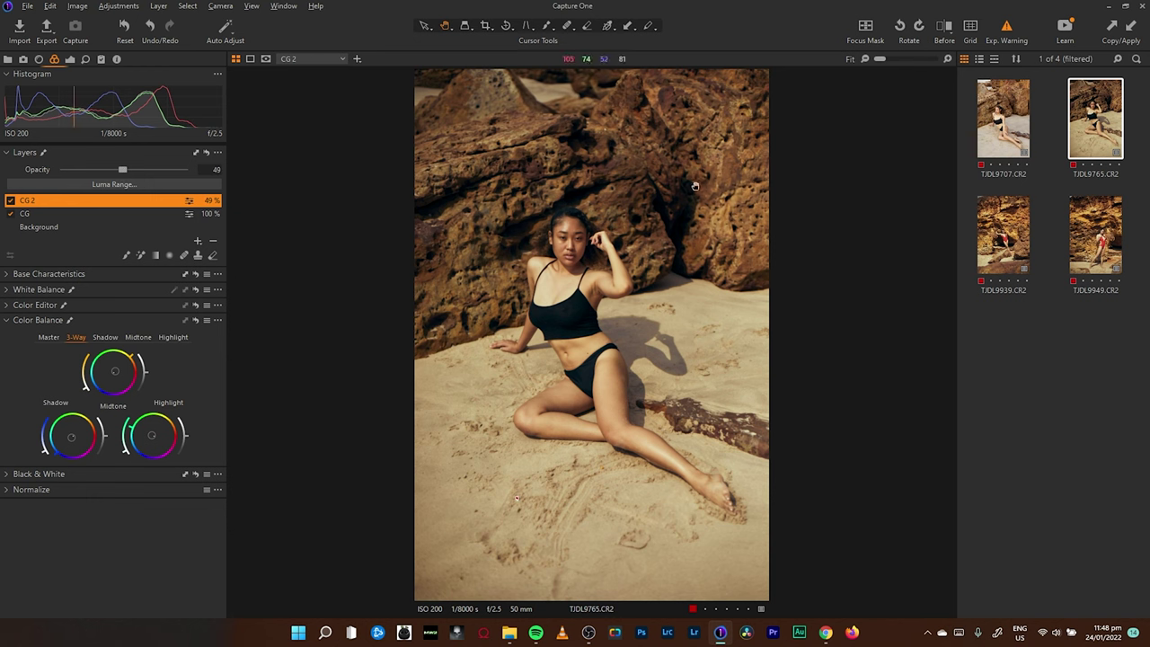
click(1017, 124)
shift+click(1094, 230)
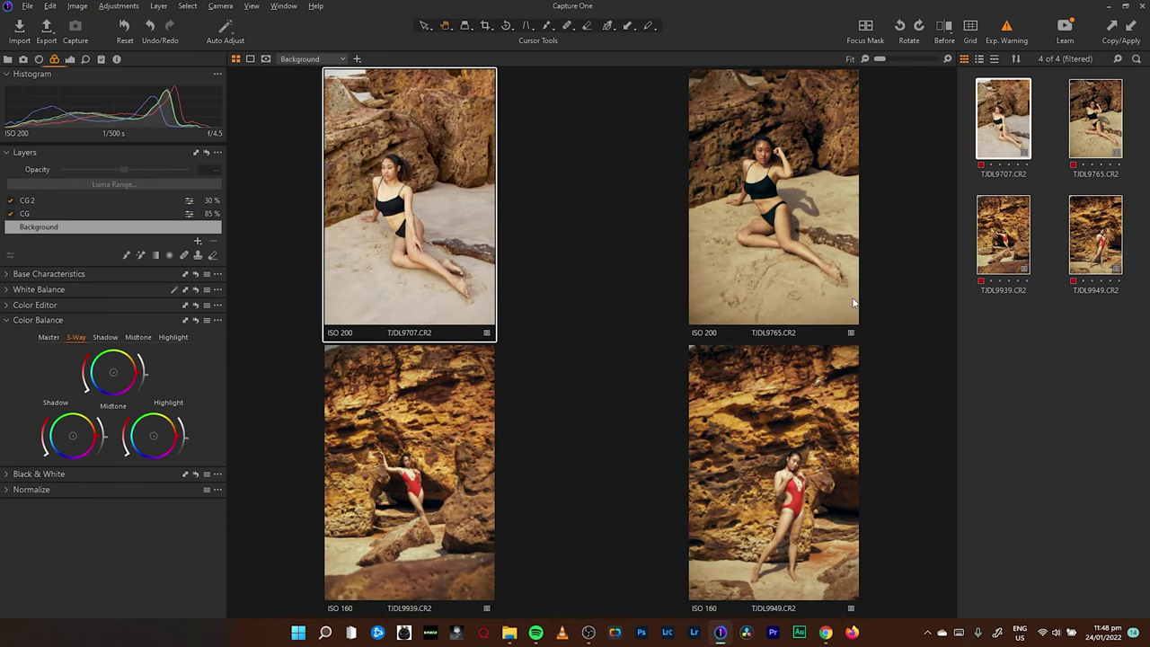
Hide the panels, go full screen, and zoom the third and fourth shots' birds to 100%
key(ctrl+t)
key(ctrl+b)
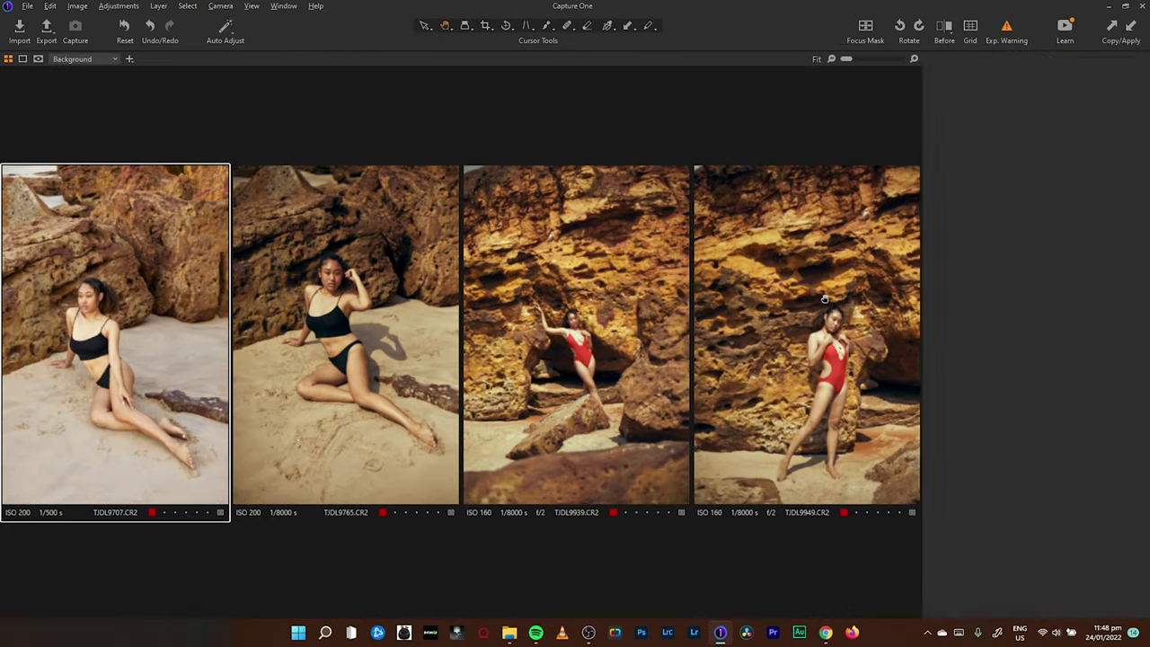
key(ctrl+f)
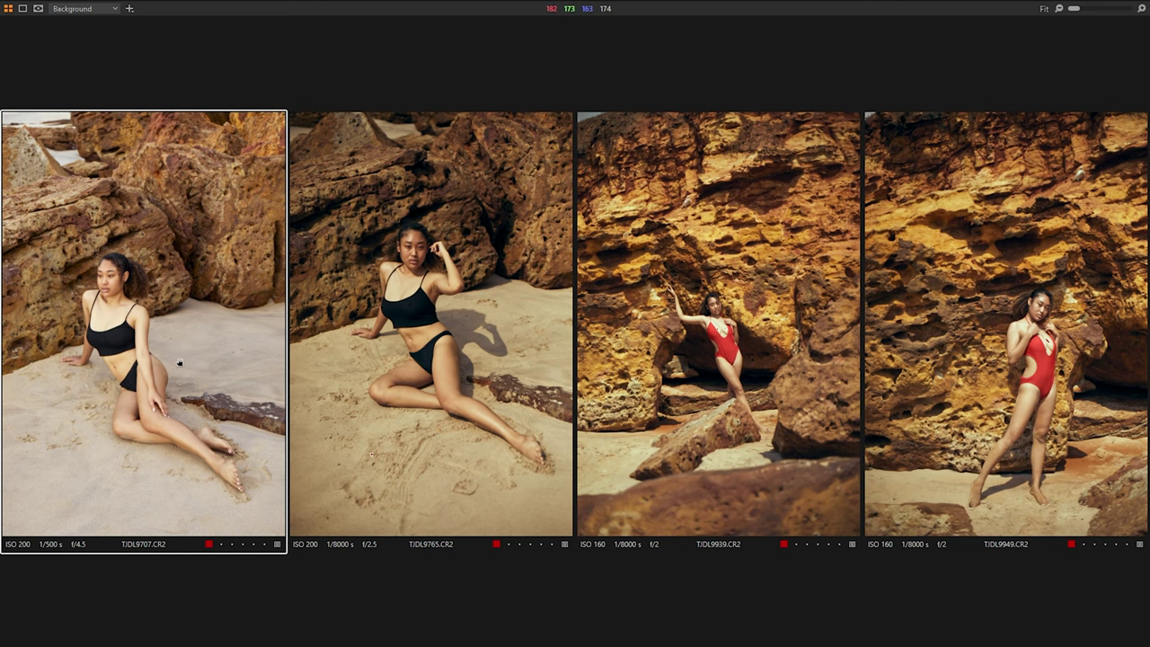
double_click(693, 226)
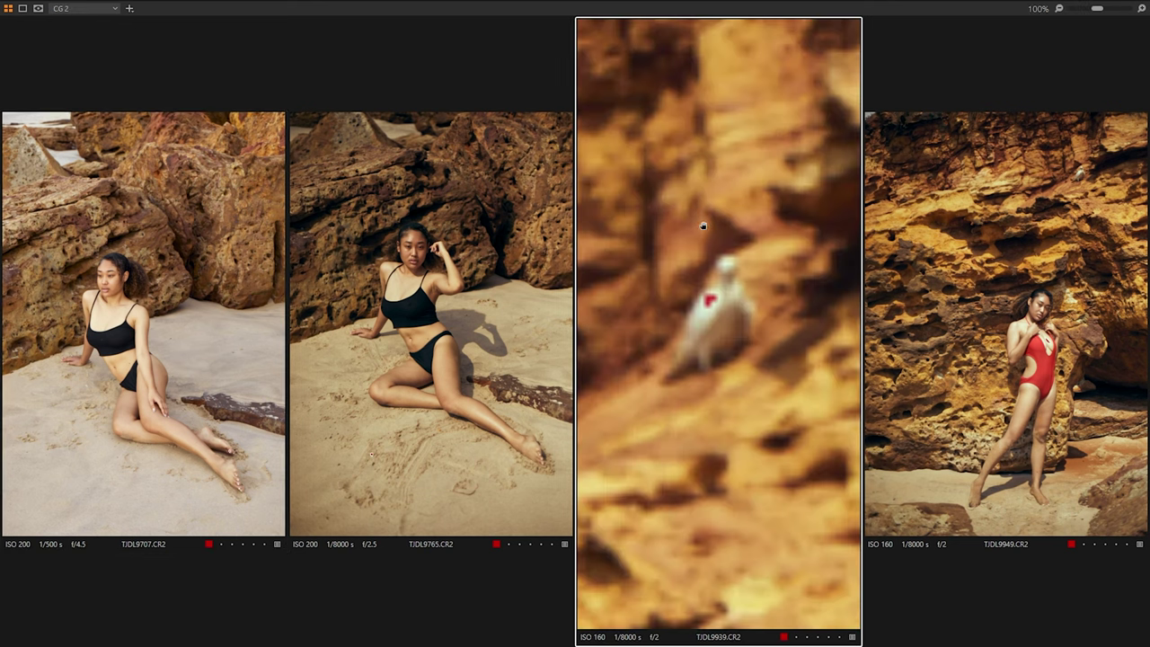
click(1082, 169)
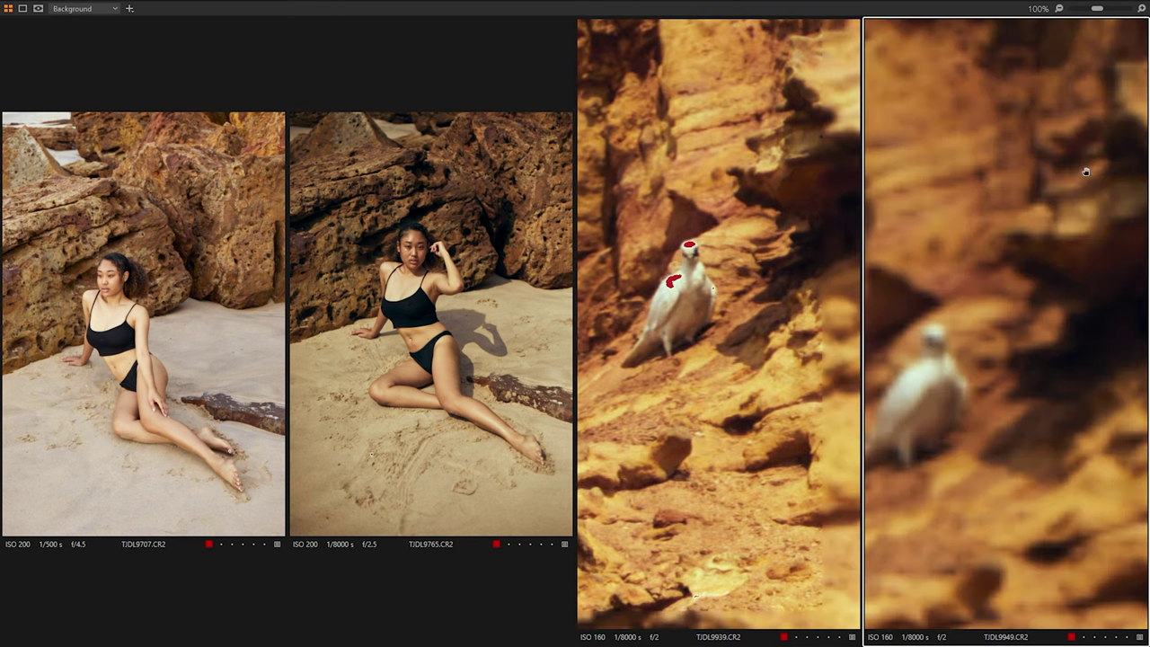